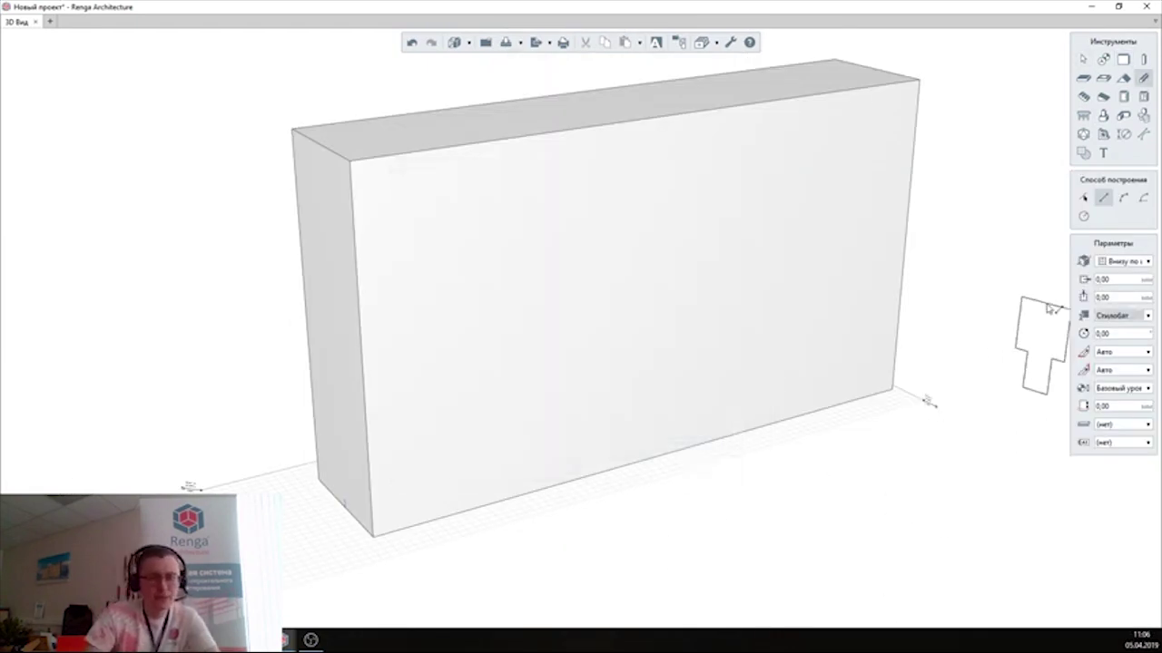
# Draw a top-anchored base band from the wall's right end to its left end.
pyautogui.click(1120, 262)
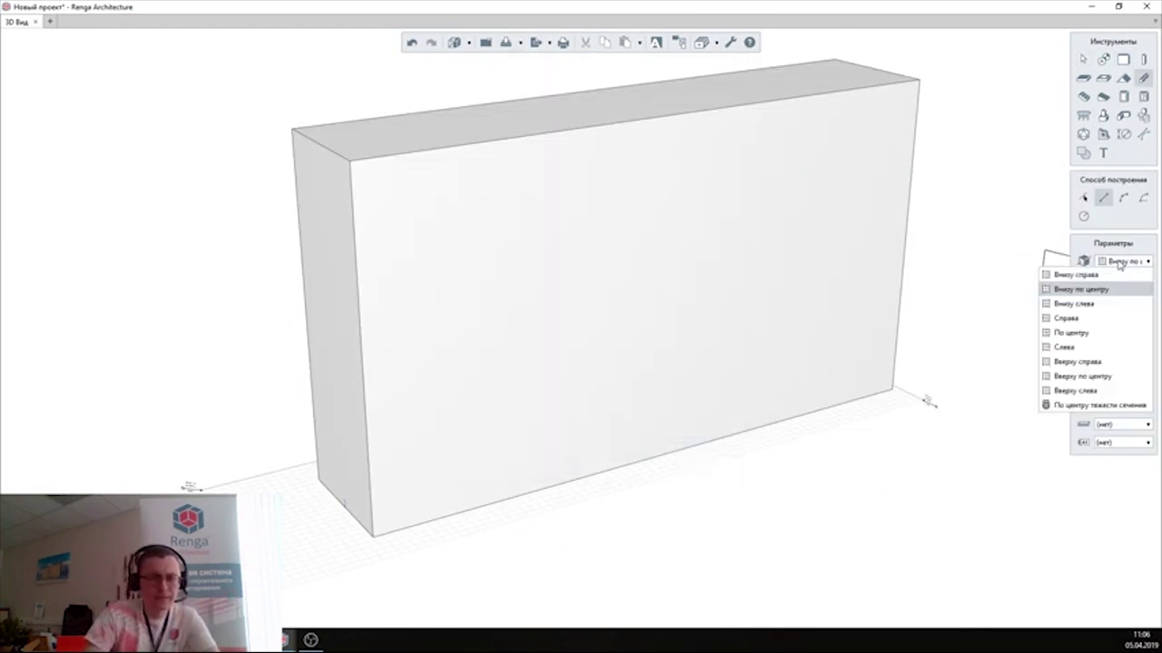
pyautogui.click(1084, 376)
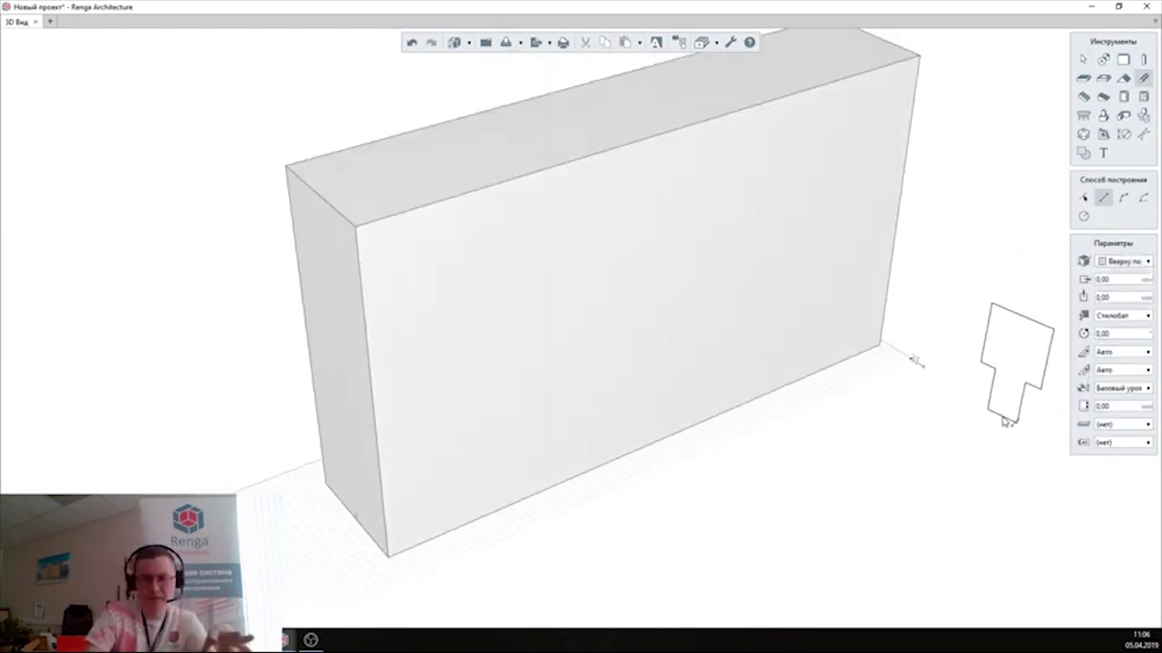
pyautogui.click(885, 381)
pyautogui.scroll(3, 545, 472)
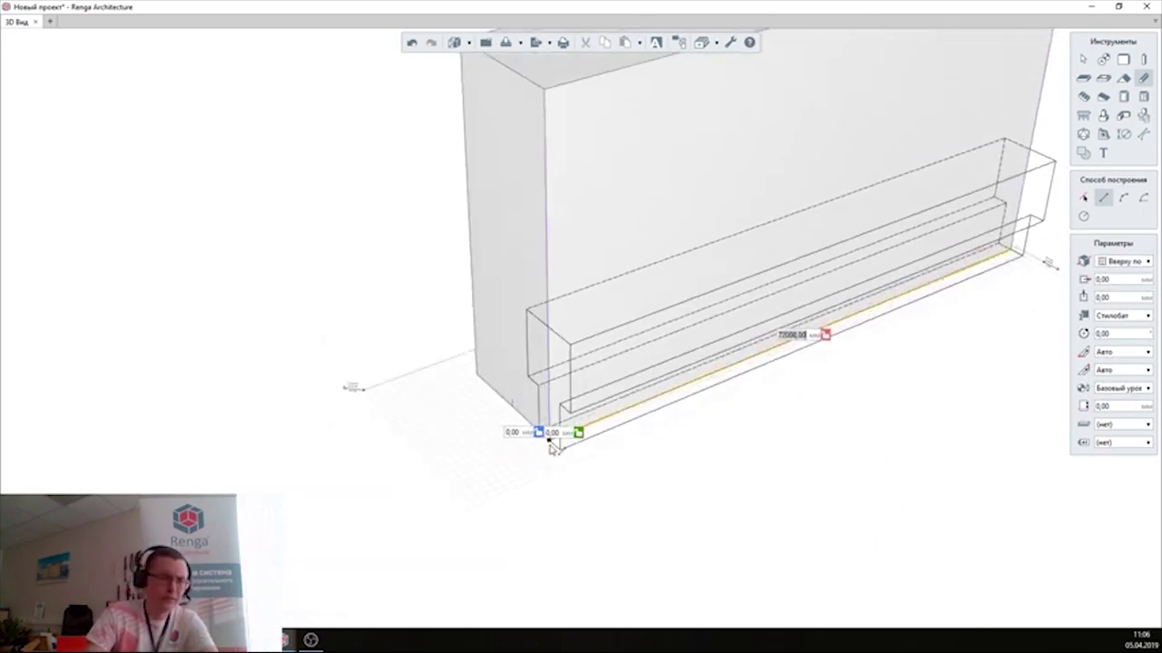
pyautogui.click(471, 376)
pyautogui.scroll(-3, 471, 376)
pyautogui.press('Escape')
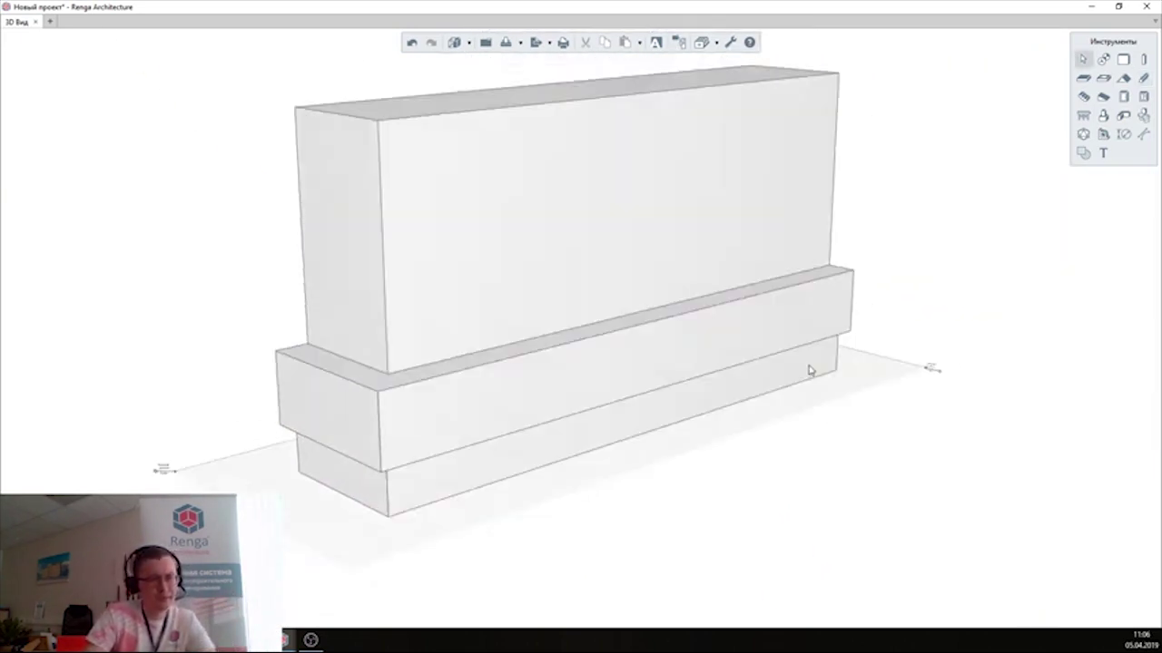
# Isolate the wall block and its base, hiding all other elements.
pyautogui.rightClick(706, 222)
pyautogui.moveTo(734, 228); pyautogui.dragTo(848, 365, button='middle')
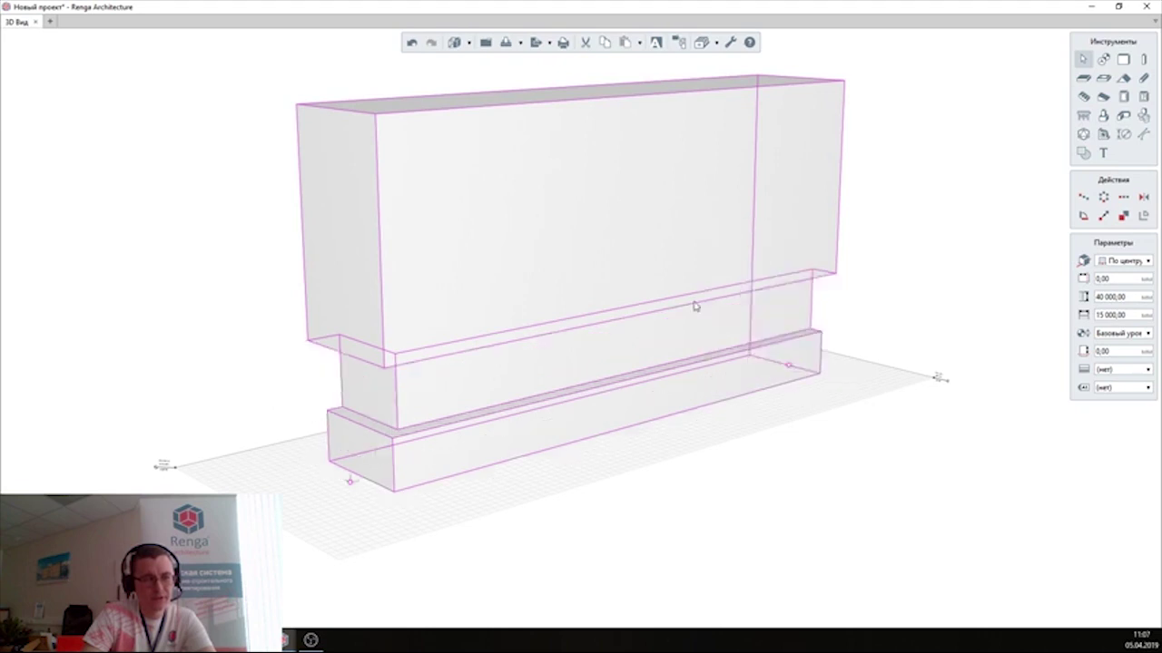
pyautogui.rightClick(786, 208)
pyautogui.click(850, 231)
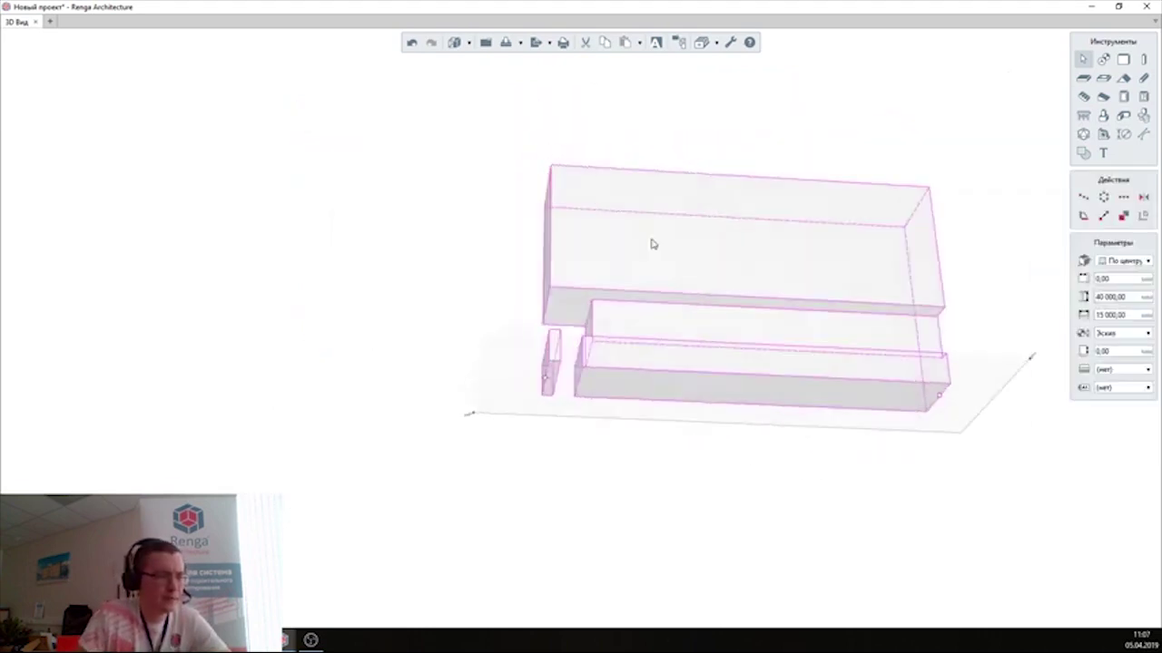
pyautogui.scroll(5, 705, 314)
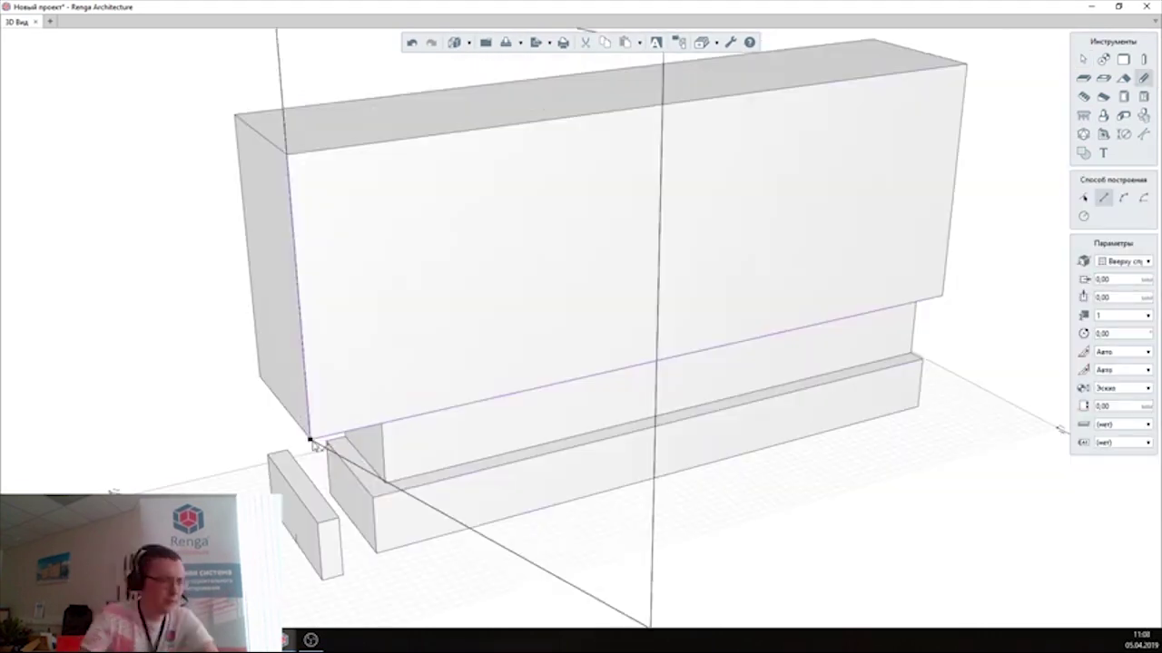
# Draw a 24000 mm line starting from the lower wall corner.
pyautogui.click(310, 442)
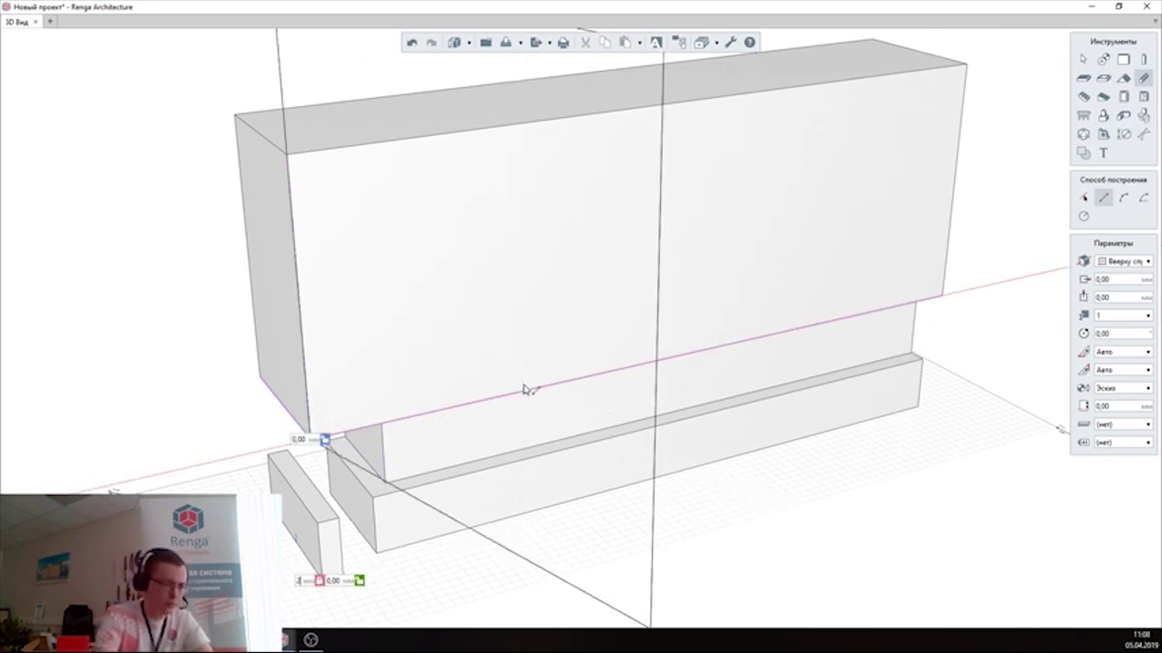
pyautogui.write('24000')
pyautogui.moveTo(971, 50); pyautogui.dragTo(688, 348, button='middle')
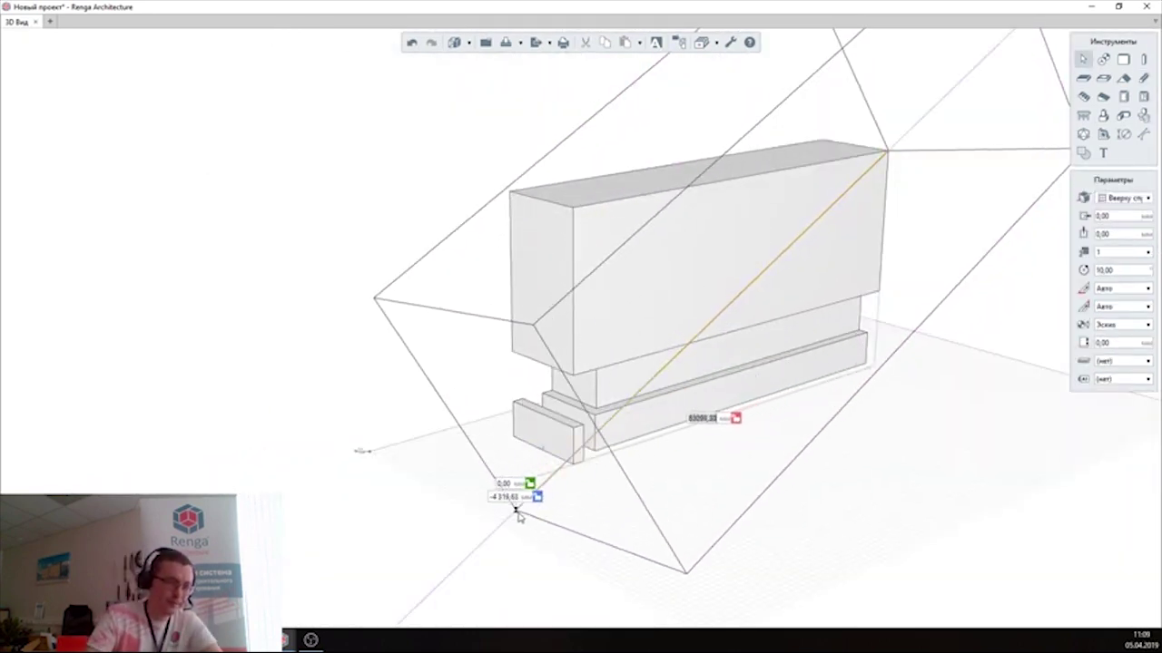
pyautogui.click(518, 511)
# Isolate the selected roof and walls and orbit to a front view of the wall.
pyautogui.rightClick(579, 225)
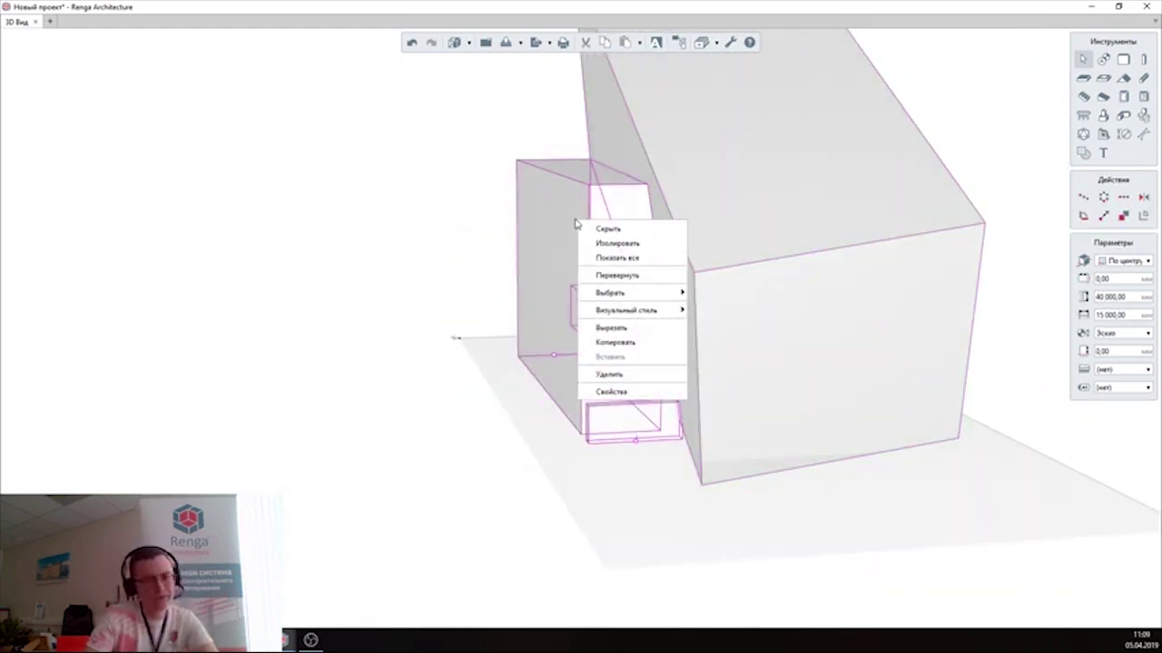
pyautogui.click(609, 243)
pyautogui.moveTo(602, 275)
pyautogui.mouseDown(button='middle')
pyautogui.moveTo(554, 285)
pyautogui.moveTo(711, 285)
pyautogui.mouseUp(button='middle')
pyautogui.scroll(3, 710, 285)
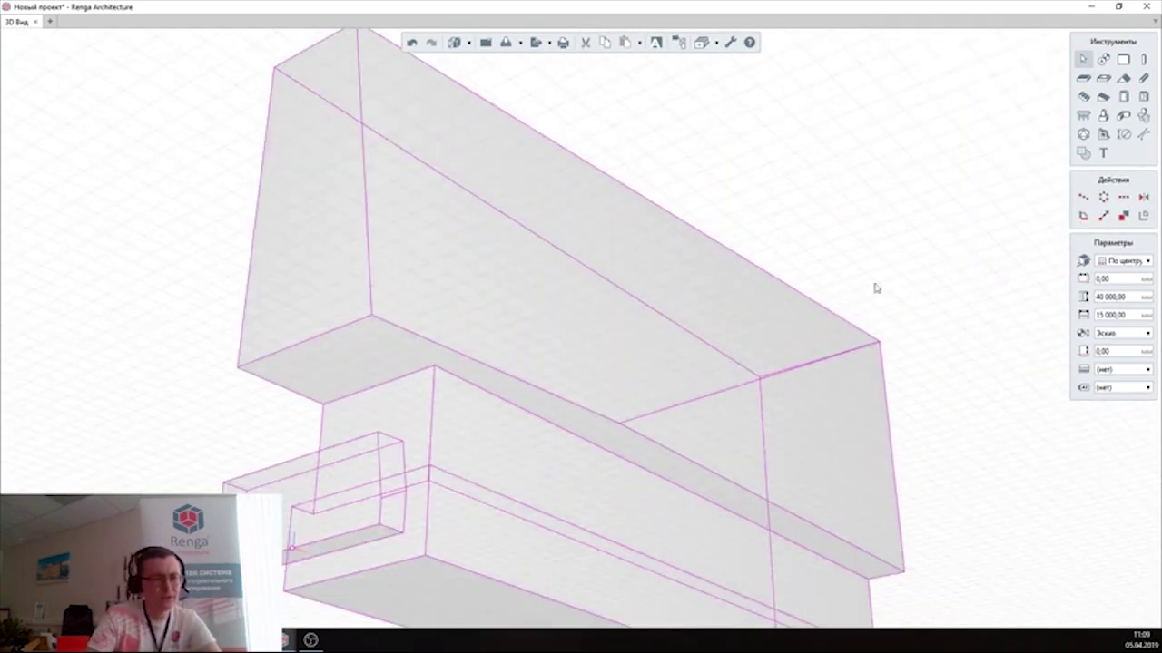
pyautogui.scroll(-5, 876, 287)
pyautogui.moveTo(863, 454)
pyautogui.mouseDown(button='middle')
pyautogui.moveTo(584, 493)
pyautogui.moveTo(711, 547)
pyautogui.mouseUp(button='middle')
# Trace a sketch line from the wall's edge vertex up to its top corner.
pyautogui.press('l')
pyautogui.scroll(10, 574, 352)
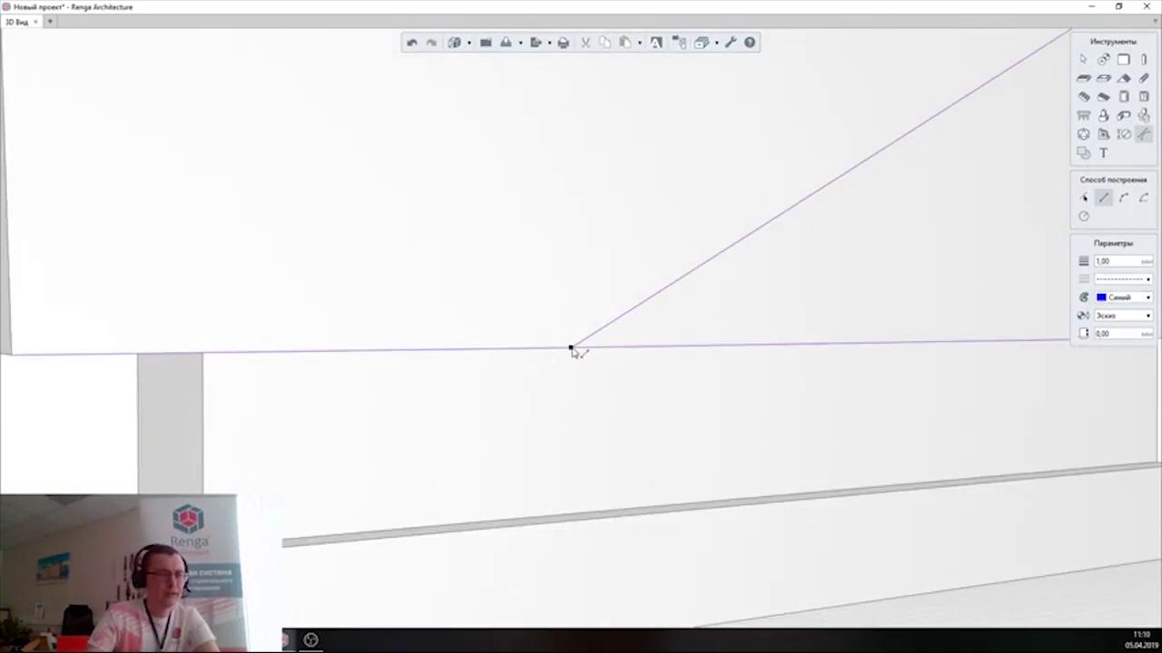
pyautogui.click(574, 352)
pyautogui.scroll(-3, 574, 352)
pyautogui.click(856, 304)
pyautogui.moveTo(856, 303); pyautogui.dragTo(912, 83, button='middle')
pyautogui.click(912, 83)
pyautogui.scroll(3, 531, 354)
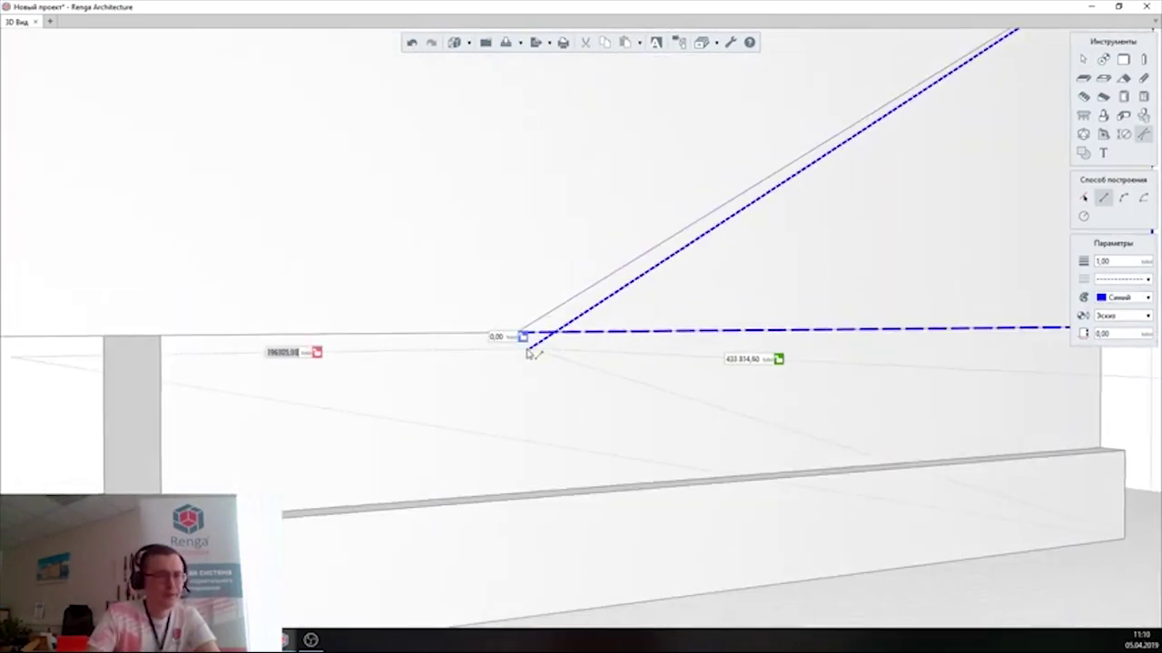
pyautogui.scroll(-2, 531, 354)
# Add another sketch vertex on the long wall block's face, checking the lines from several angles.
pyautogui.moveTo(423, 390)
pyautogui.mouseDown(button='middle')
pyautogui.moveTo(653, 326)
pyautogui.moveTo(717, 331)
pyautogui.mouseUp(button='middle')
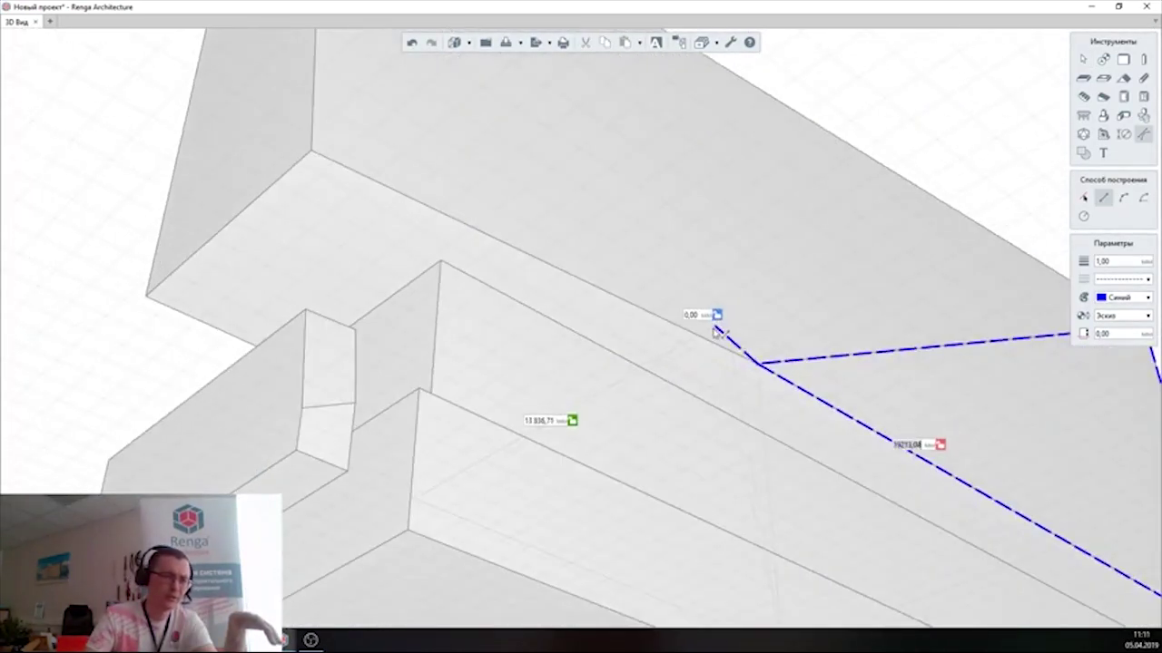
pyautogui.moveTo(344, 248)
pyautogui.mouseDown(button='middle')
pyautogui.moveTo(752, 312)
pyautogui.moveTo(778, 343)
pyautogui.mouseUp(button='middle')
pyautogui.scroll(3, 610, 258)
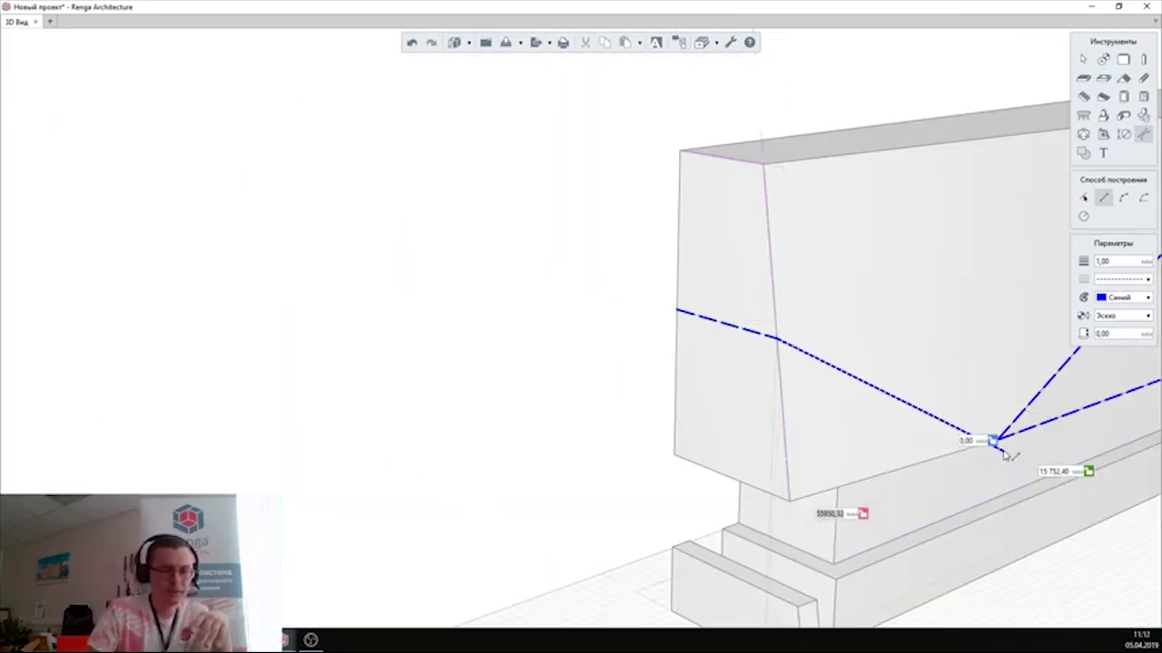
pyautogui.moveTo(903, 479); pyautogui.dragTo(802, 261, button='middle')
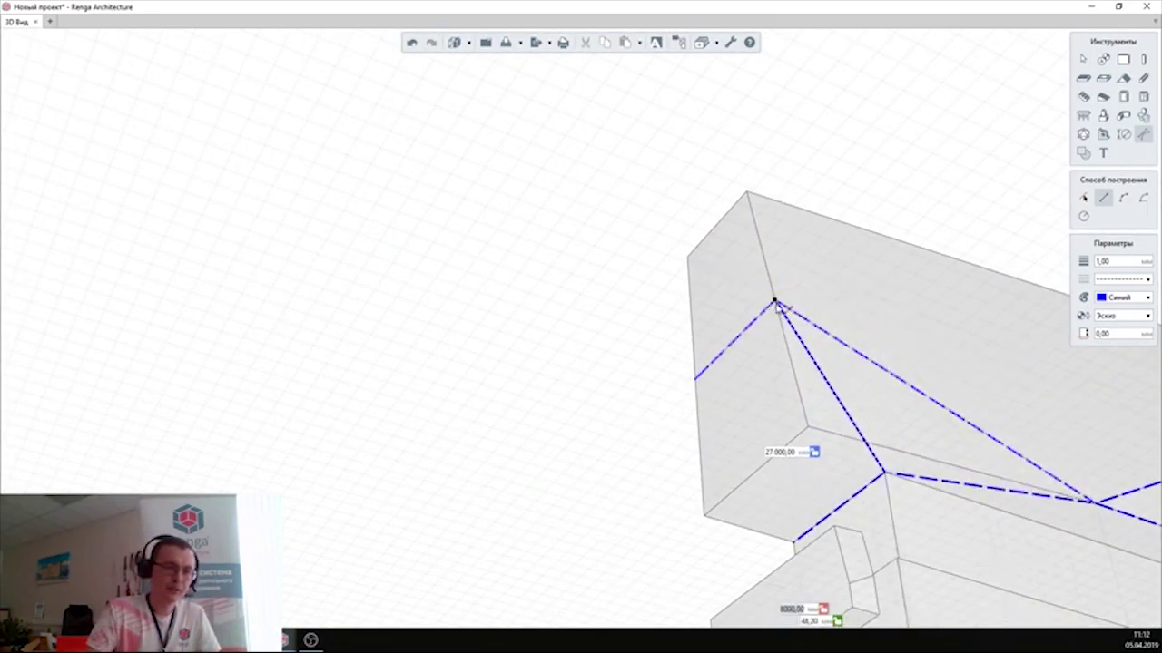
pyautogui.moveTo(846, 320)
pyautogui.mouseDown(button='middle')
pyautogui.moveTo(762, 166)
pyautogui.moveTo(655, 195)
pyautogui.mouseUp(button='middle')
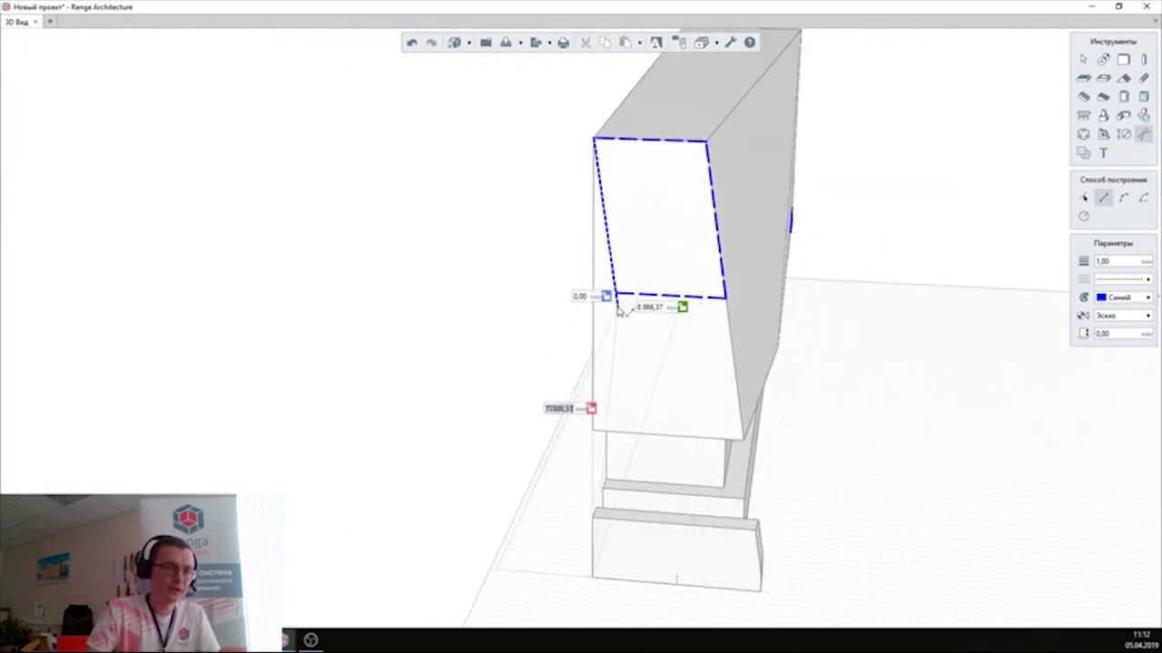
pyautogui.moveTo(617, 310)
pyautogui.mouseDown(button='middle')
pyautogui.moveTo(554, 228)
pyautogui.moveTo(630, 171)
pyautogui.moveTo(586, 339)
pyautogui.moveTo(854, 366)
pyautogui.moveTo(444, 322)
pyautogui.moveTo(590, 363)
pyautogui.moveTo(705, 377)
pyautogui.moveTo(475, 273)
pyautogui.moveTo(1013, 495)
pyautogui.mouseUp(button='middle')
pyautogui.scroll(3, 786, 343)
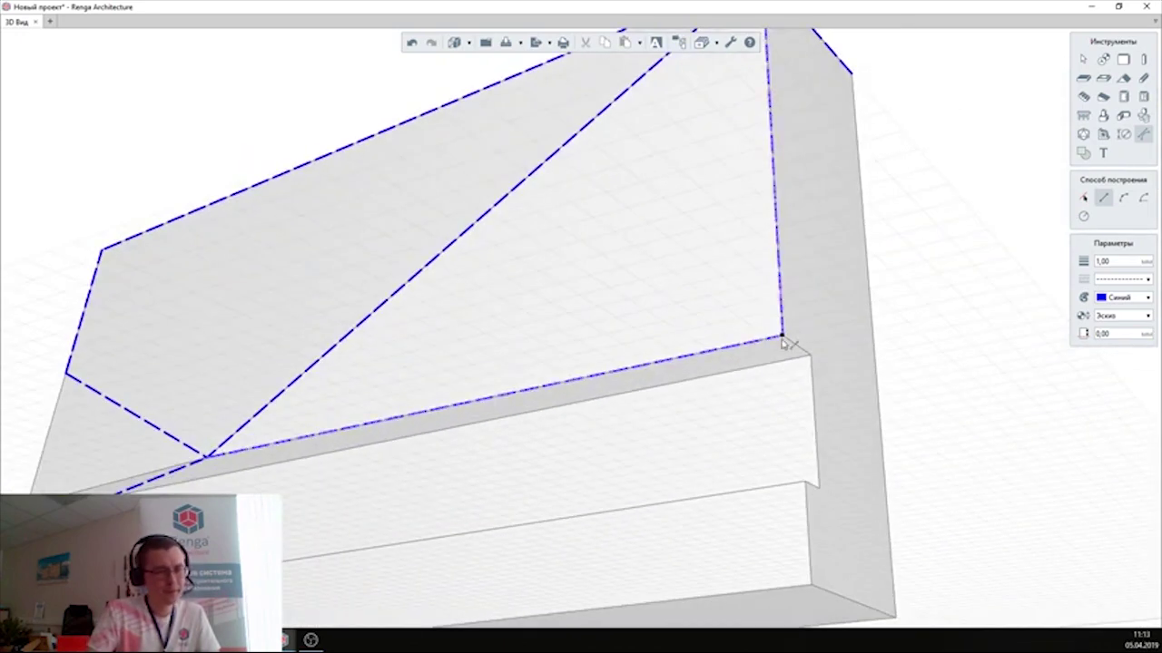
pyautogui.click(804, 485)
pyautogui.moveTo(804, 484); pyautogui.dragTo(551, 506, button='middle')
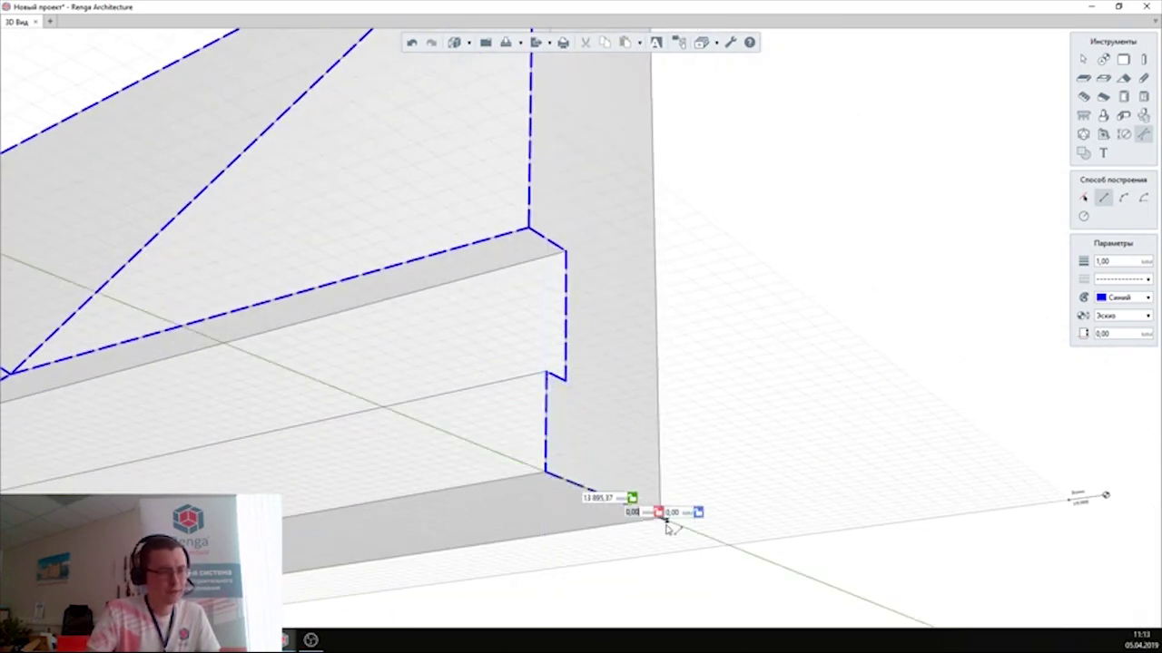
pyautogui.moveTo(667, 529); pyautogui.dragTo(645, 466, button='middle')
pyautogui.moveTo(653, 159); pyautogui.dragTo(944, 379, button='middle')
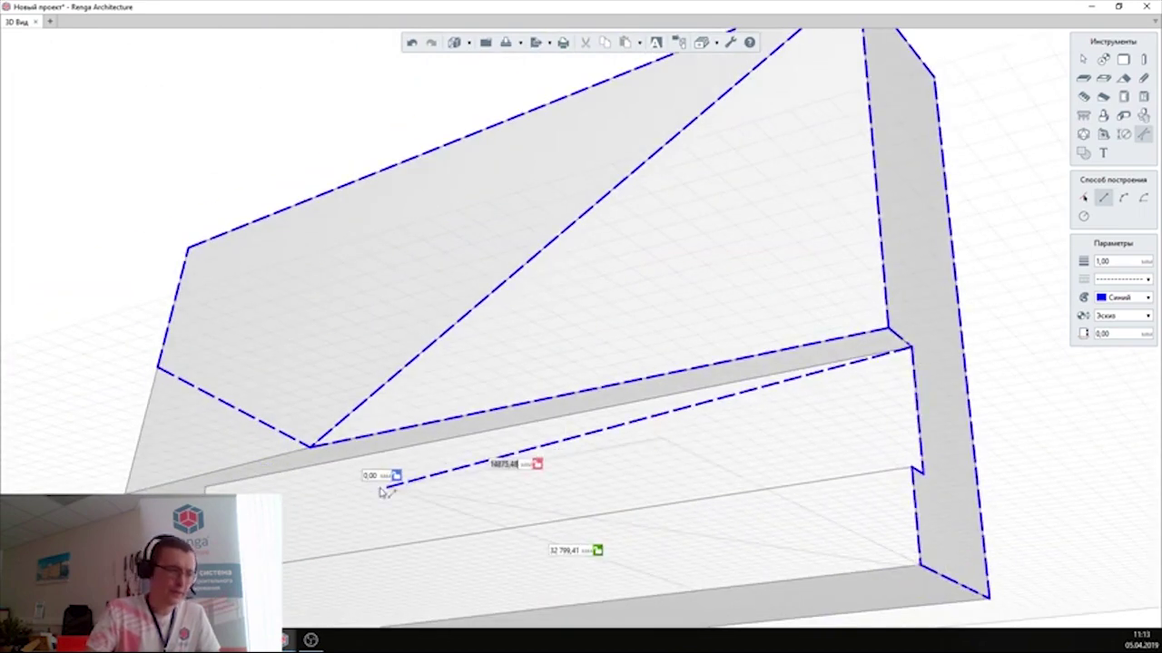
pyautogui.moveTo(383, 491); pyautogui.dragTo(575, 462, button='middle')
pyautogui.moveTo(396, 431); pyautogui.dragTo(383, 479, button='middle')
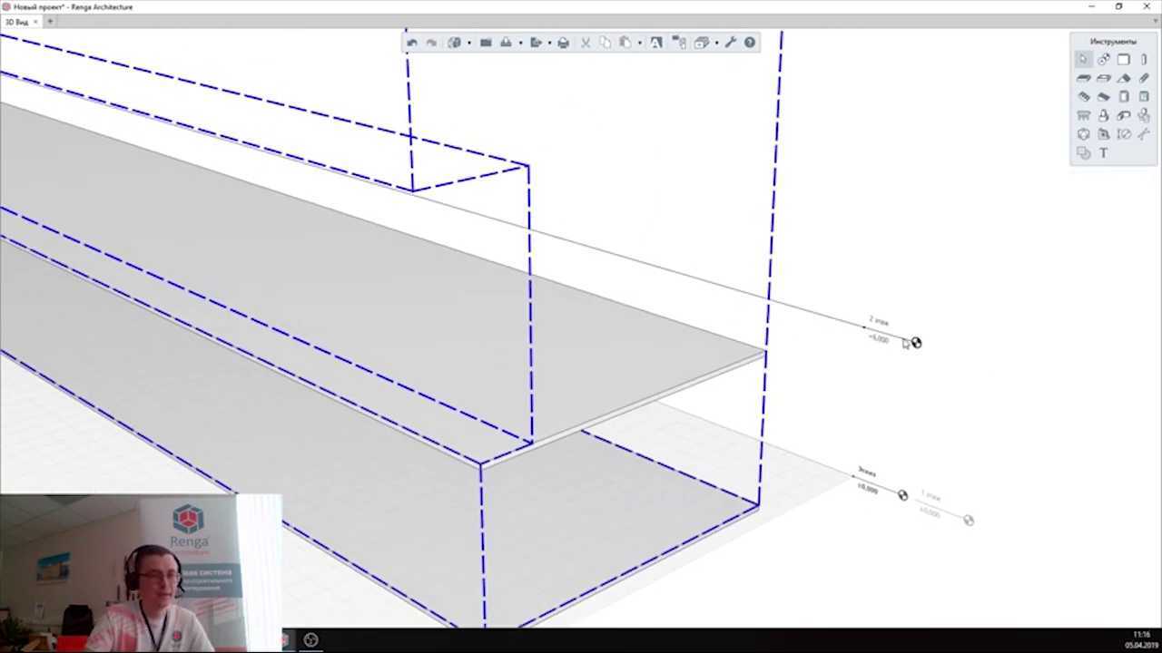
# Select a storey level to adjust its height and review the stacked levels up to Крыша.
pyautogui.click(862, 227)
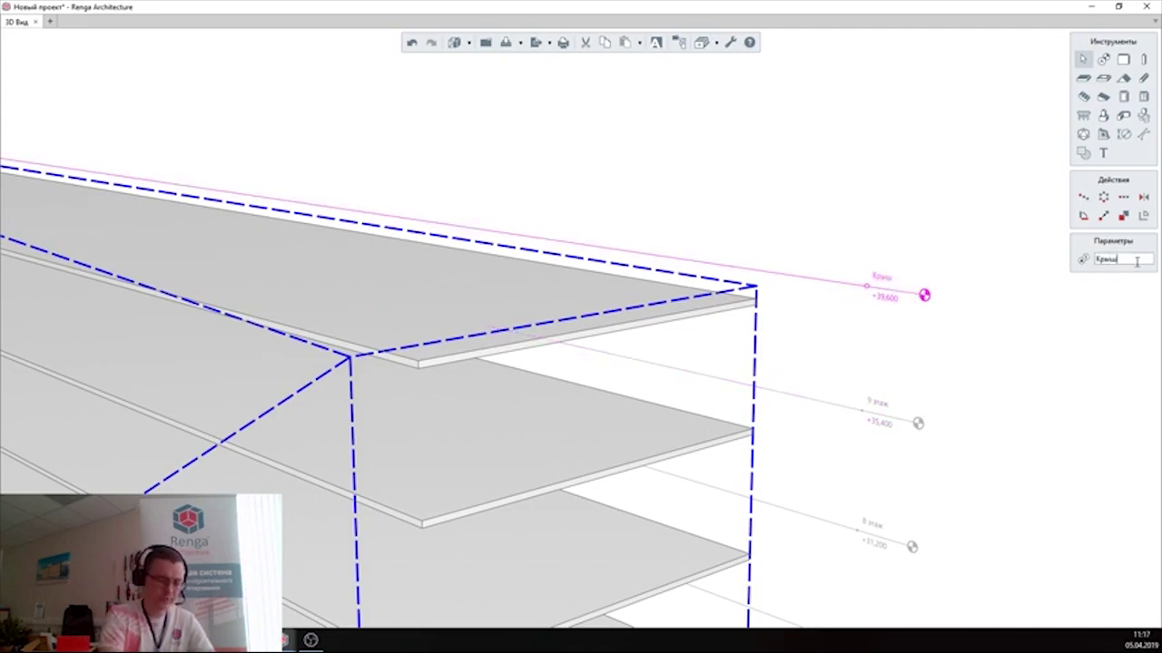
pyautogui.moveTo(1137, 263); pyautogui.dragTo(778, 332, button='middle')
pyautogui.scroll(-3, 750, 244)
pyautogui.scroll(-3, 546, 287)
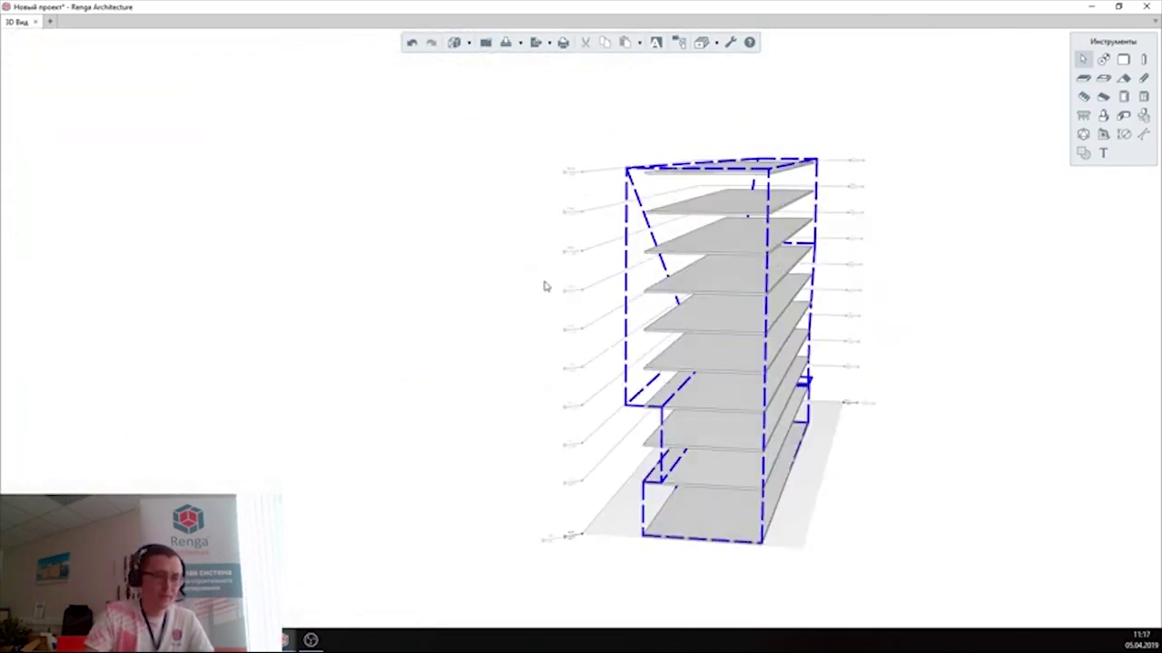
pyautogui.moveTo(546, 287); pyautogui.dragTo(635, 318, button='middle')
pyautogui.scroll(3, 544, 345)
pyautogui.scroll(2, 444, 397)
pyautogui.scroll(-4, 784, 405)
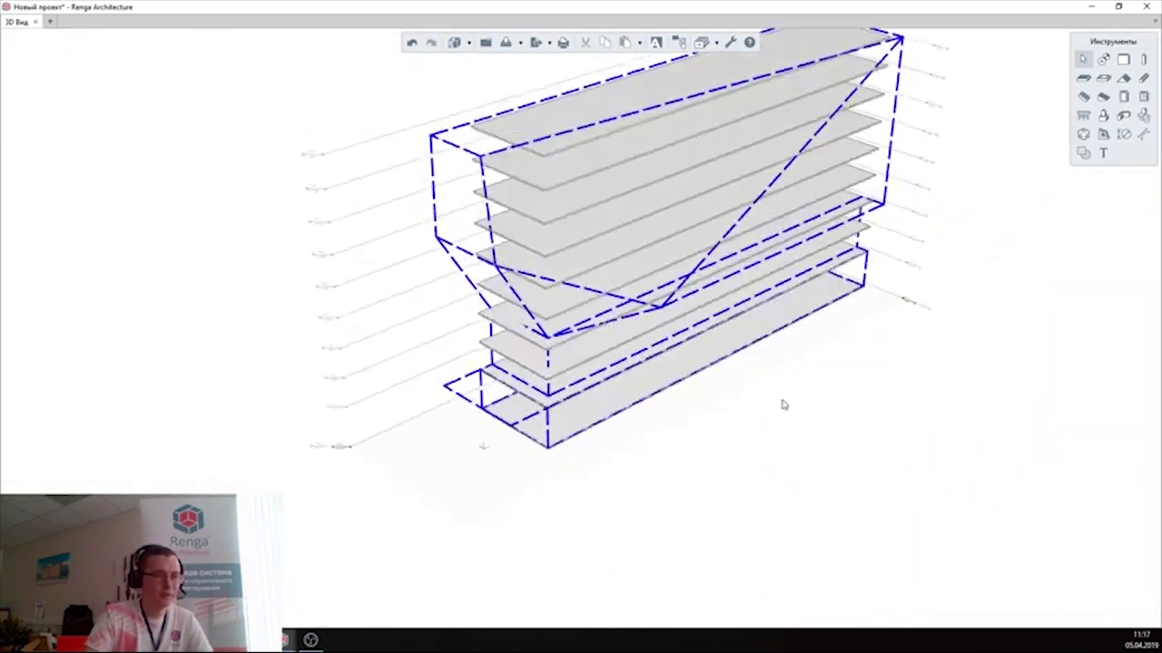
pyautogui.scroll(5, 784, 405)
pyautogui.scroll(2, 466, 423)
# Add a vertex to an upper slab edge and snap it onto the slanted facade sketch line.
pyautogui.scroll(2, 500, 402)
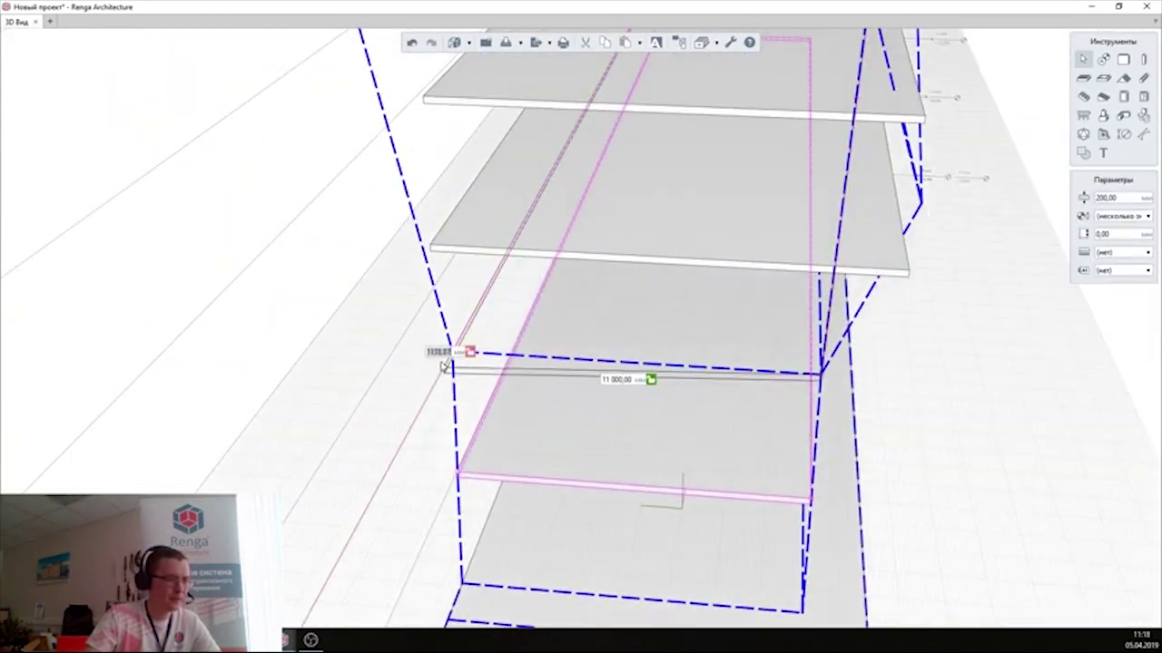
pyautogui.moveTo(445, 366); pyautogui.dragTo(466, 475, button='middle')
pyautogui.scroll(2, 684, 281)
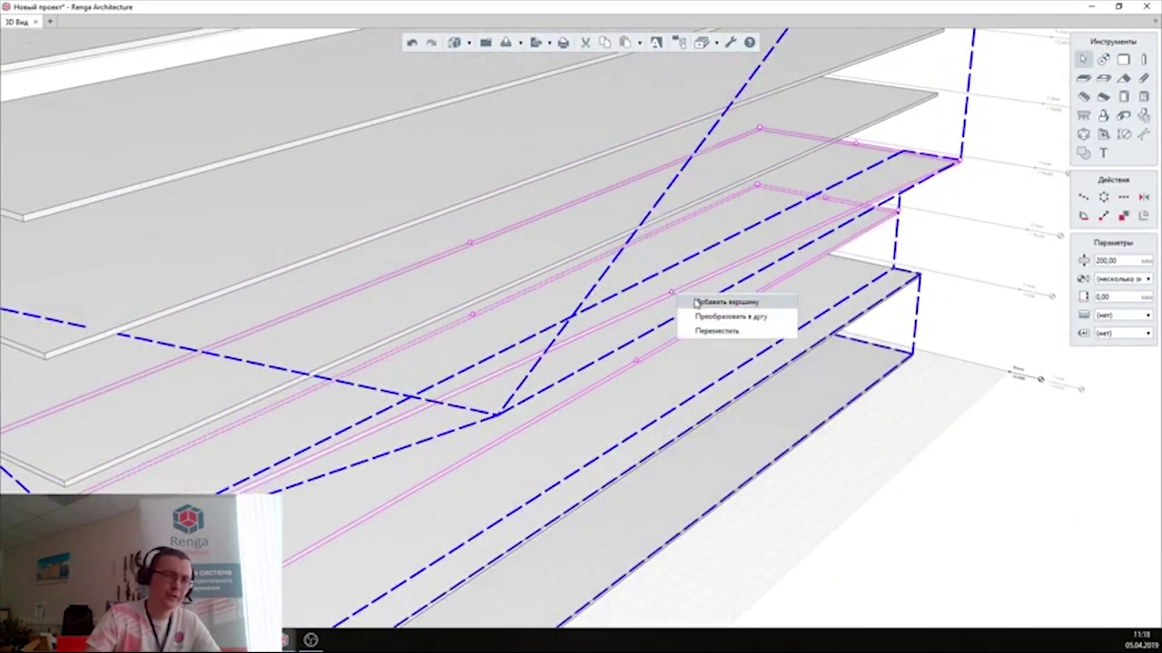
pyautogui.click(695, 303)
pyautogui.moveTo(622, 324)
pyautogui.mouseDown(button='middle')
pyautogui.moveTo(668, 344)
pyautogui.moveTo(656, 262)
pyautogui.moveTo(877, 279)
pyautogui.moveTo(757, 381)
pyautogui.mouseUp(button='middle')
pyautogui.scroll(-3, 757, 381)
pyautogui.scroll(2, 650, 410)
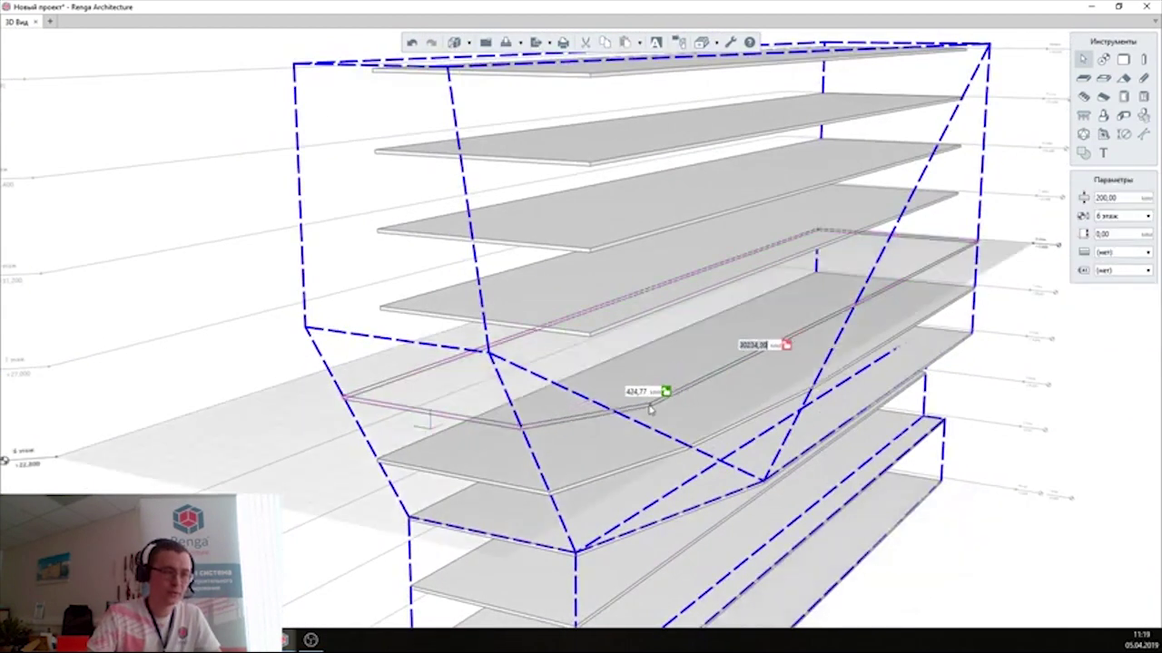
pyautogui.click(596, 409)
pyautogui.moveTo(595, 409); pyautogui.dragTo(621, 395, button='middle')
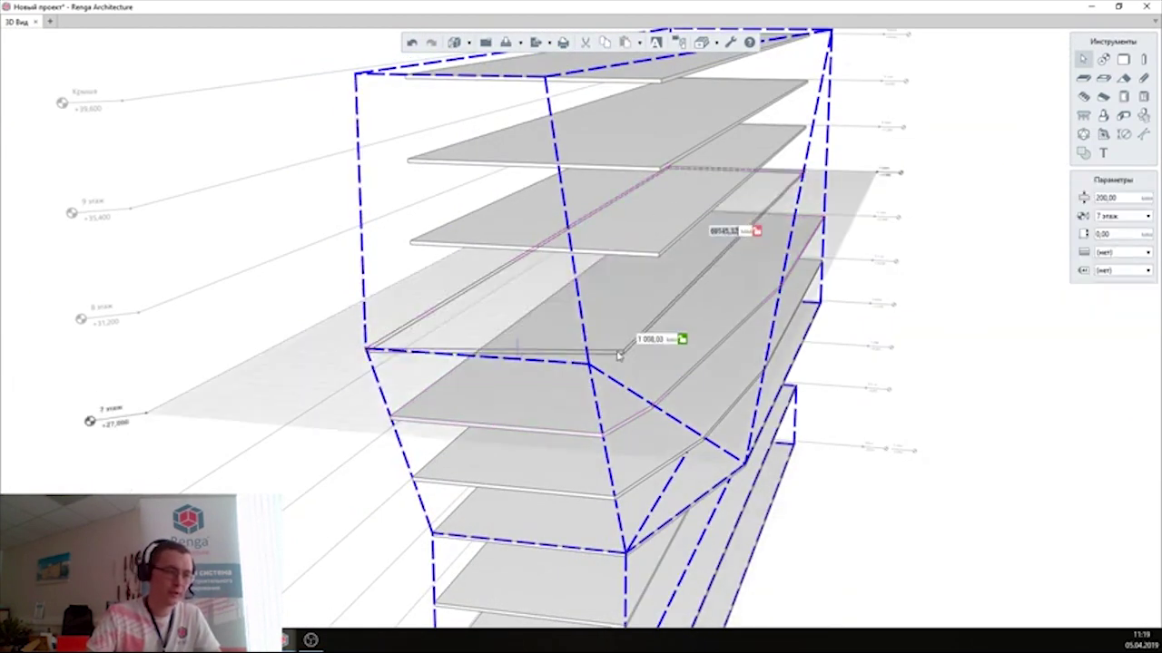
pyautogui.press('Escape')
pyautogui.moveTo(604, 342); pyautogui.dragTo(855, 371, button='middle')
pyautogui.scroll(-5, 376, 289)
pyautogui.scroll(5, 599, 335)
pyautogui.moveTo(598, 335); pyautogui.dragTo(706, 418, button='middle')
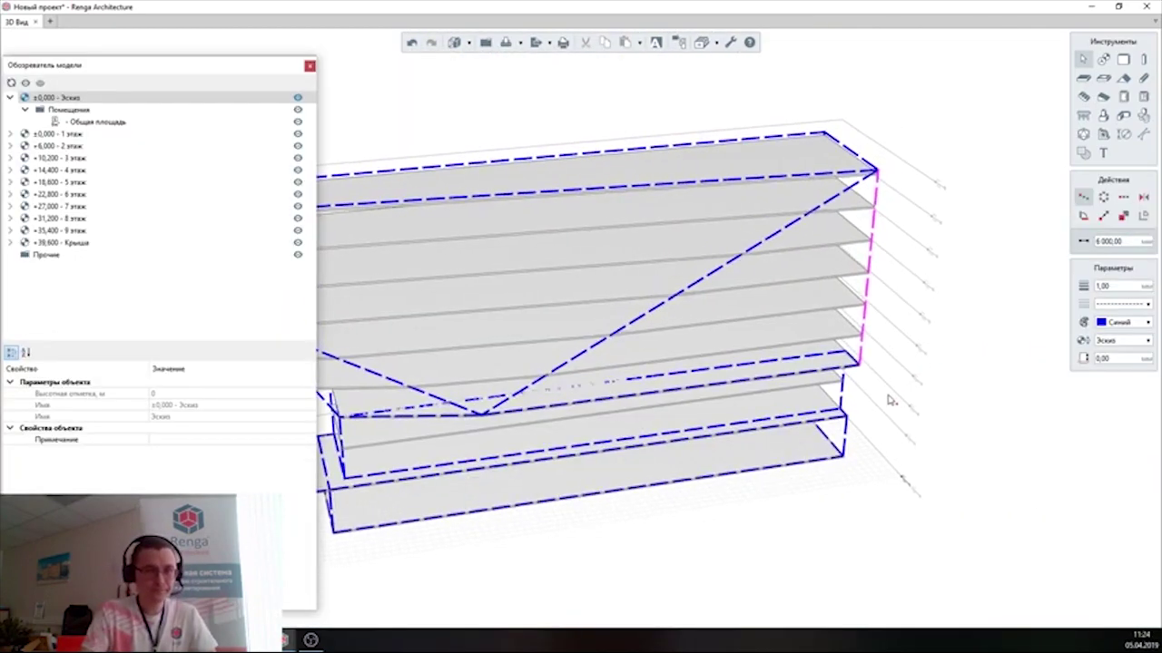
# Move the tops of two vertical sketch lines to the facade's top-right corner.
pyautogui.moveTo(479, 419); pyautogui.dragTo(842, 98, button='middle')
pyautogui.scroll(3, 842, 98)
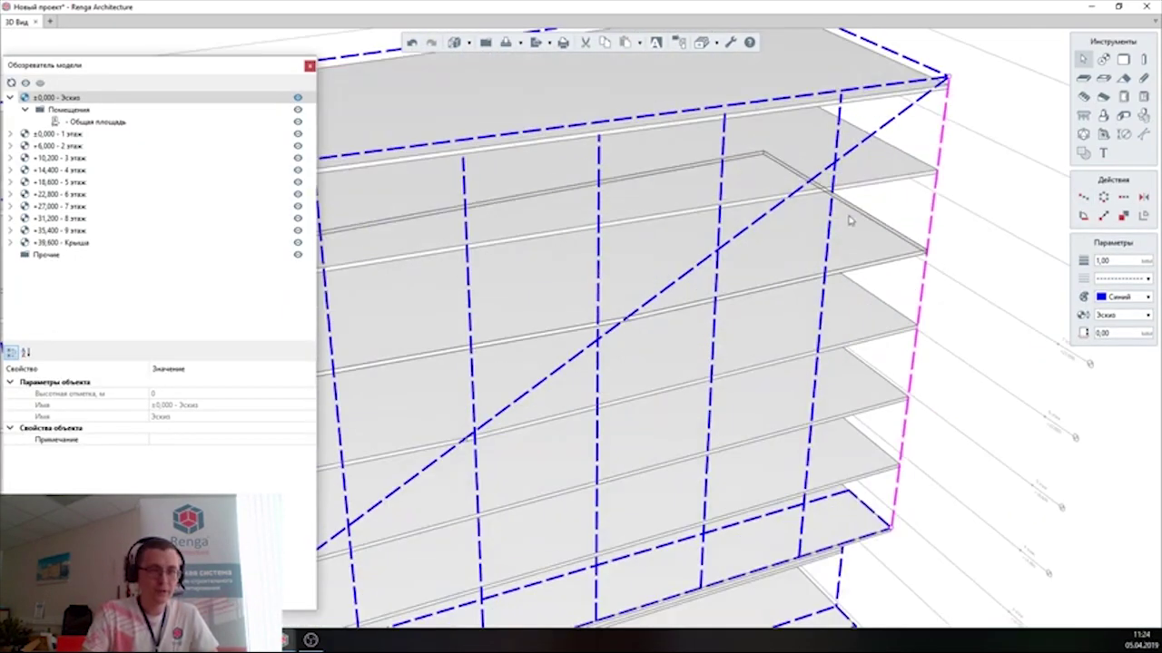
pyautogui.moveTo(842, 98); pyautogui.dragTo(949, 82)
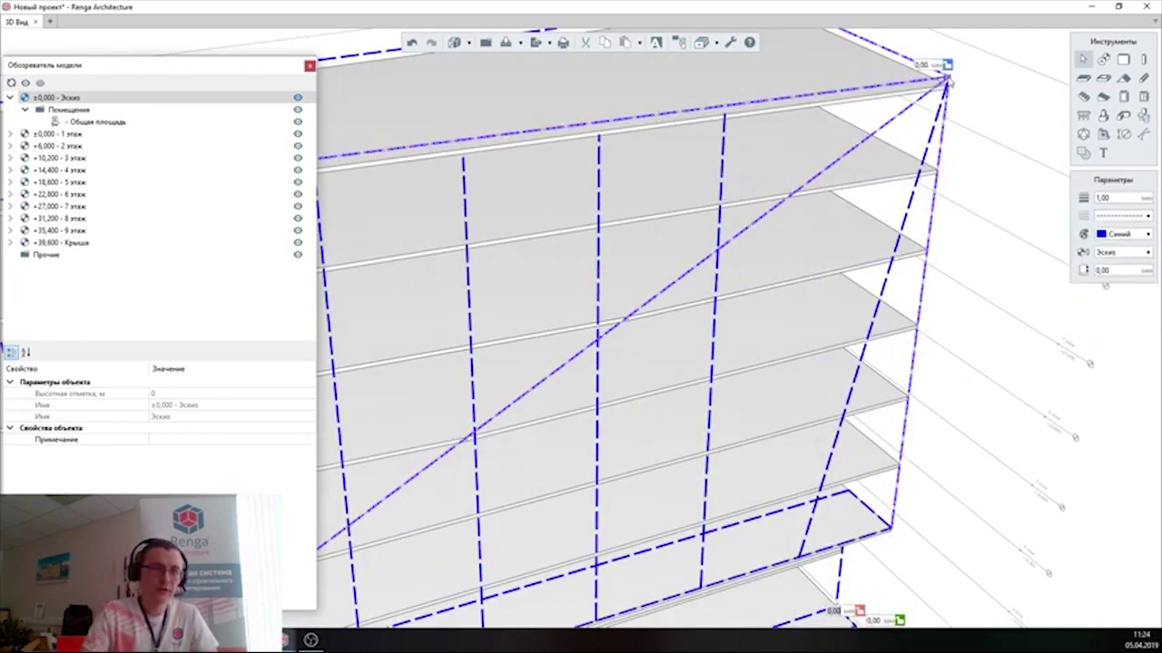
pyautogui.scroll(-3, 949, 81)
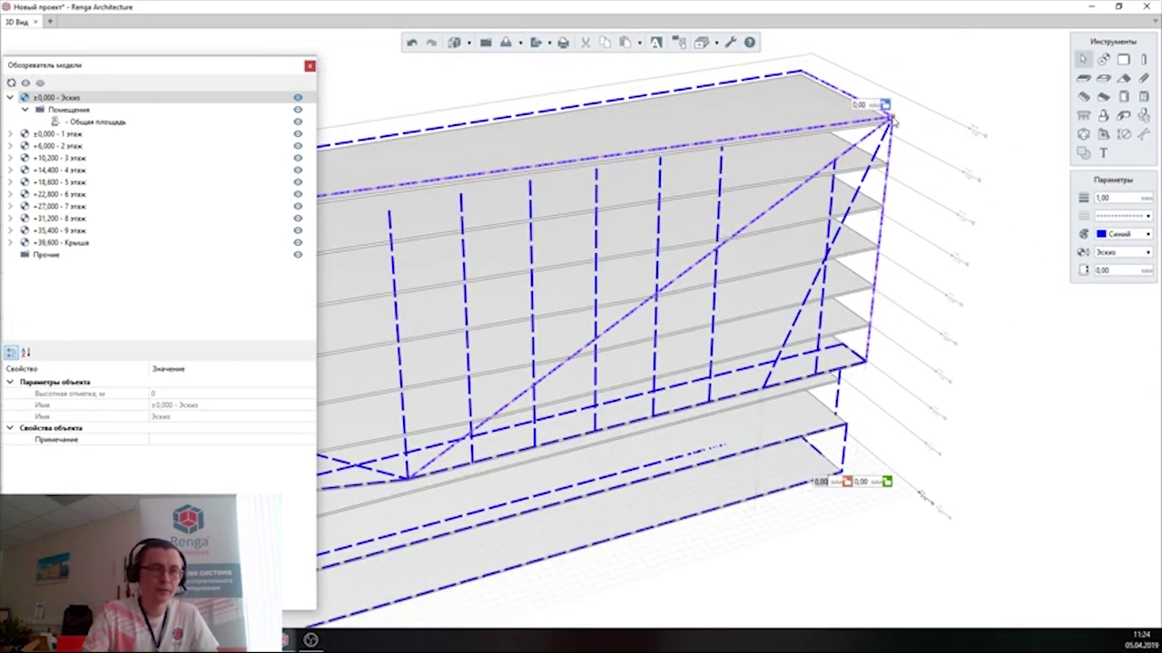
pyautogui.moveTo(891, 118); pyautogui.dragTo(935, 127, button='middle')
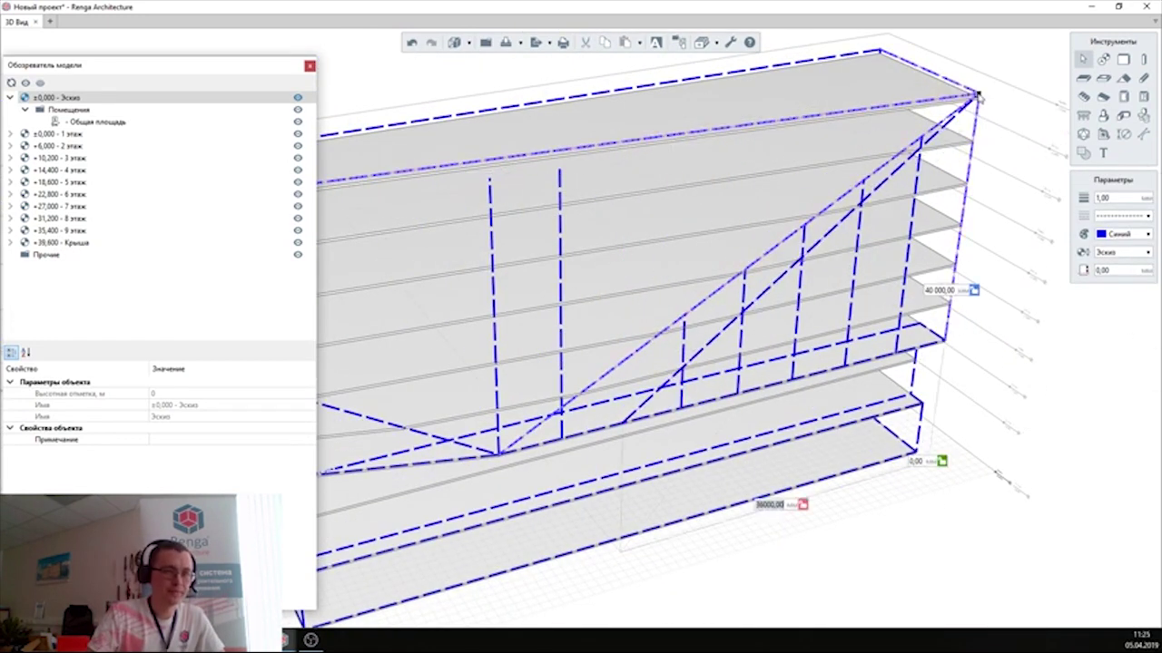
pyautogui.click(559, 300)
pyautogui.moveTo(559, 173); pyautogui.dragTo(979, 94)
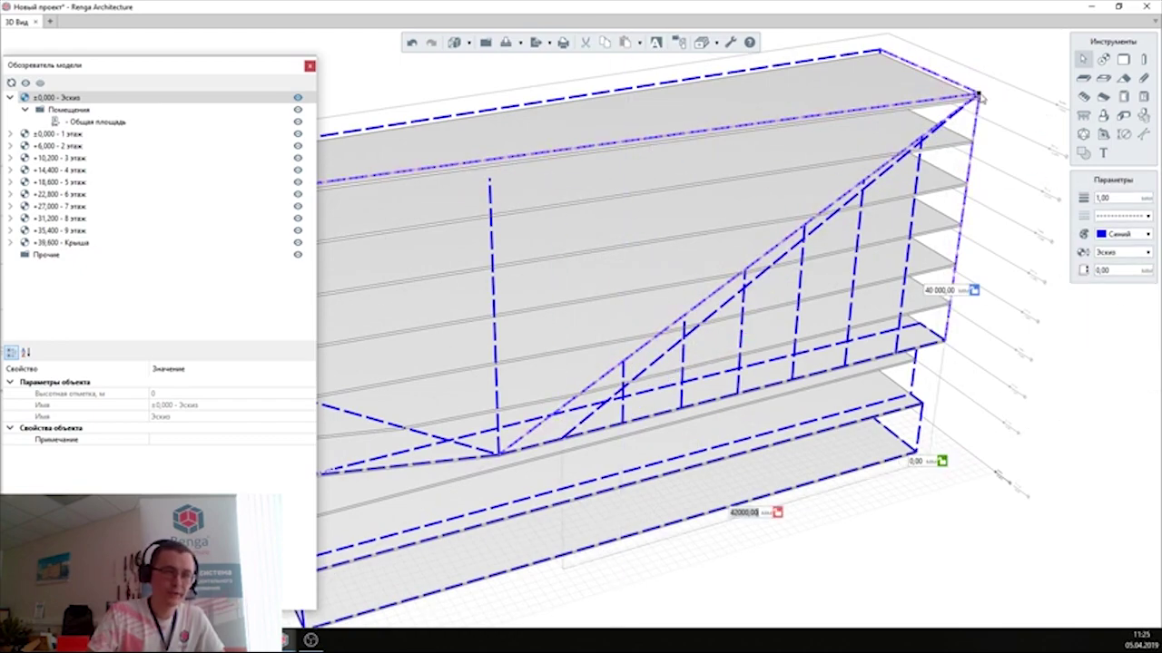
# Draw a new sketch line ending at the top of the vertical line.
pyautogui.click(1142, 133)
pyautogui.moveTo(816, 317); pyautogui.dragTo(757, 508, button='middle')
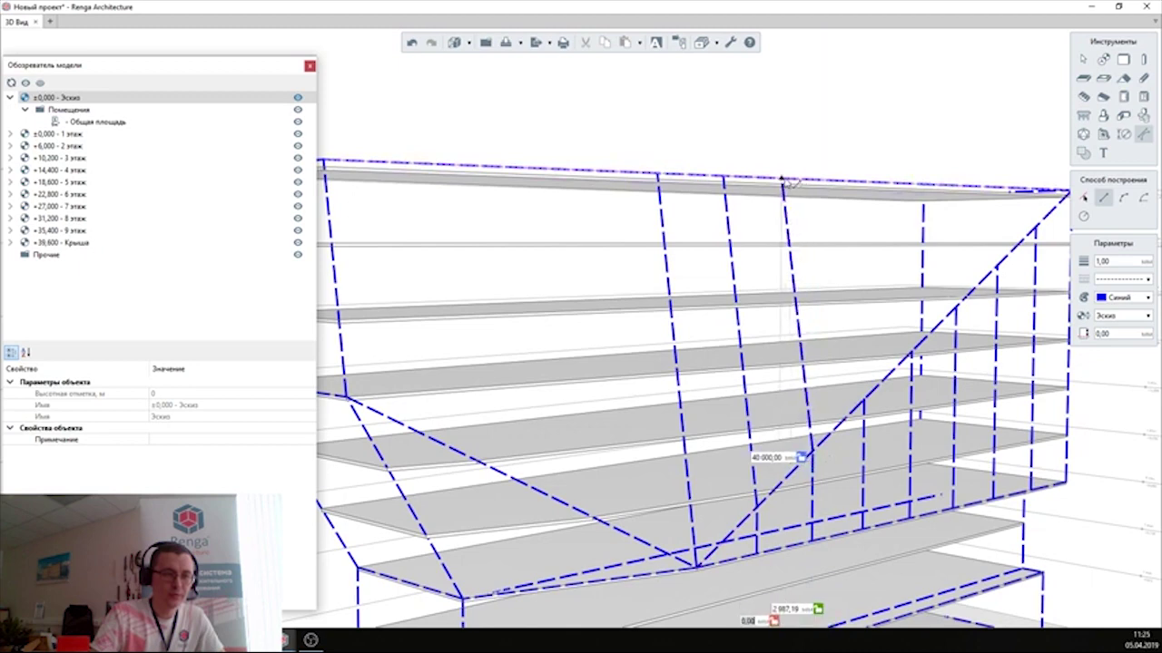
pyautogui.moveTo(784, 181); pyautogui.dragTo(815, 240, button='middle')
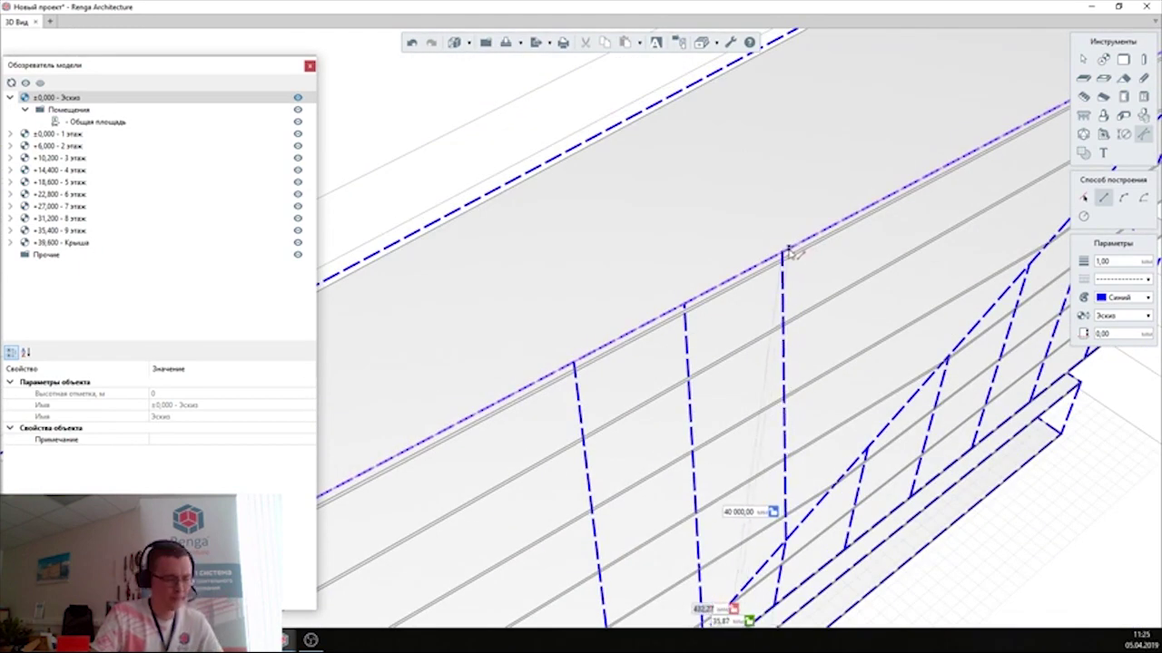
pyautogui.scroll(-2, 795, 254)
pyautogui.click(833, 225)
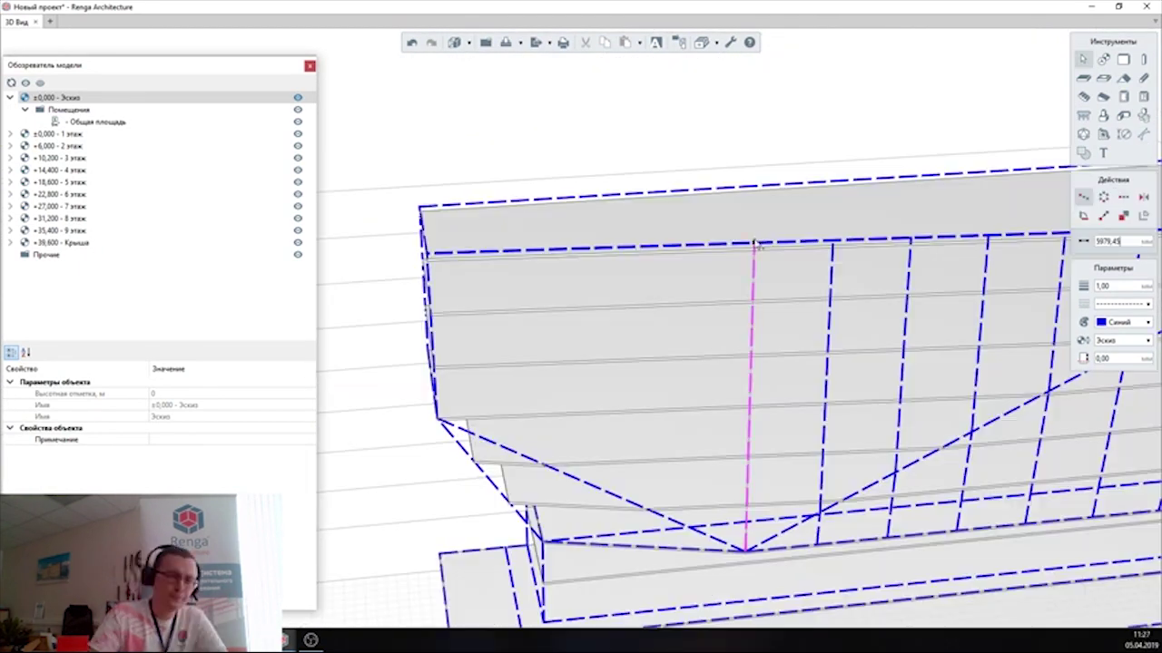
pyautogui.press('Escape')
# Draw a sketch line from the lower vertex and move another line's lower end onto it.
pyautogui.moveTo(493, 285)
pyautogui.mouseDown(button='middle')
pyautogui.moveTo(546, 439)
pyautogui.moveTo(635, 472)
pyautogui.mouseUp(button='middle')
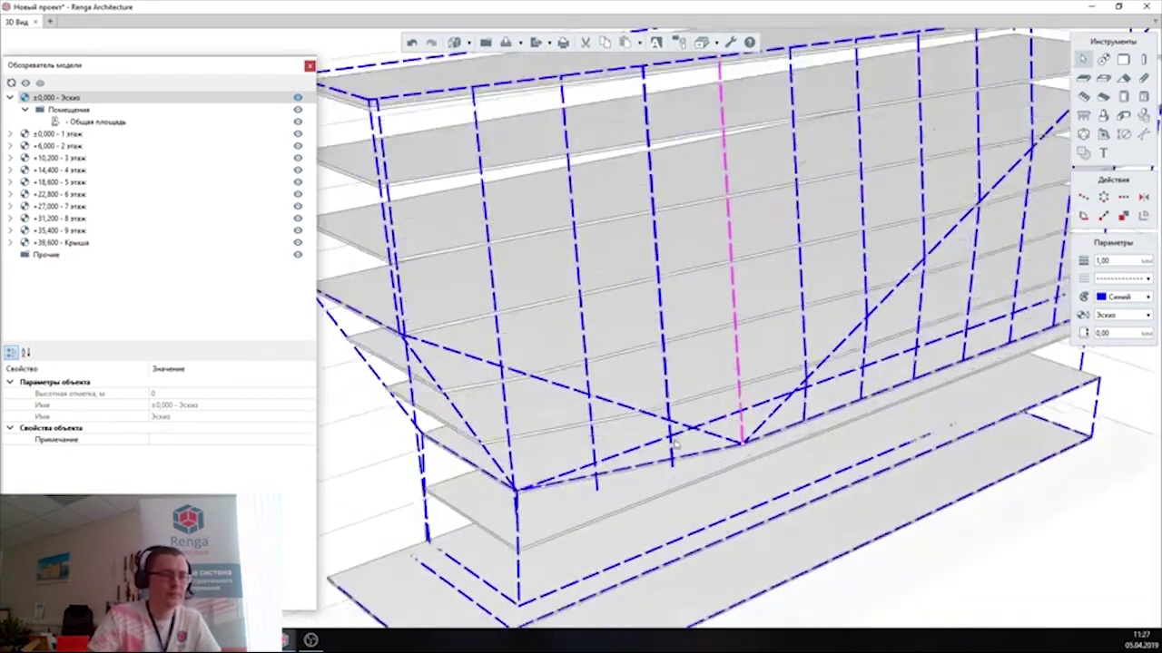
pyautogui.scroll(3, 678, 487)
pyautogui.click(805, 445)
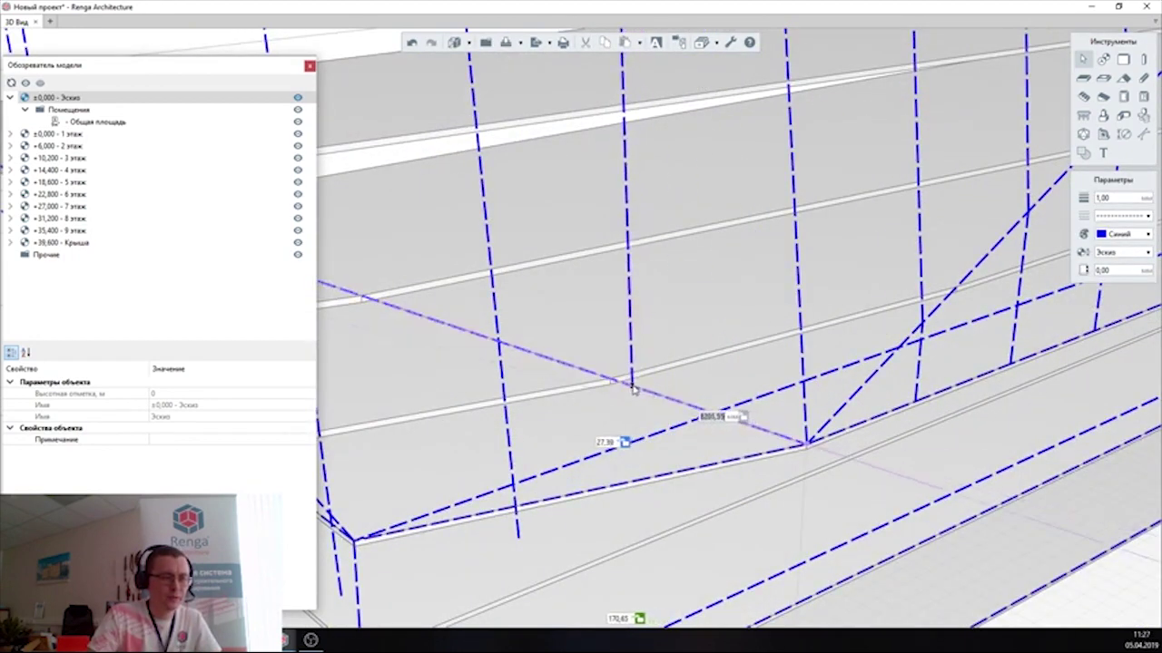
pyautogui.click(661, 402)
pyautogui.moveTo(661, 402); pyautogui.dragTo(693, 439, button='middle')
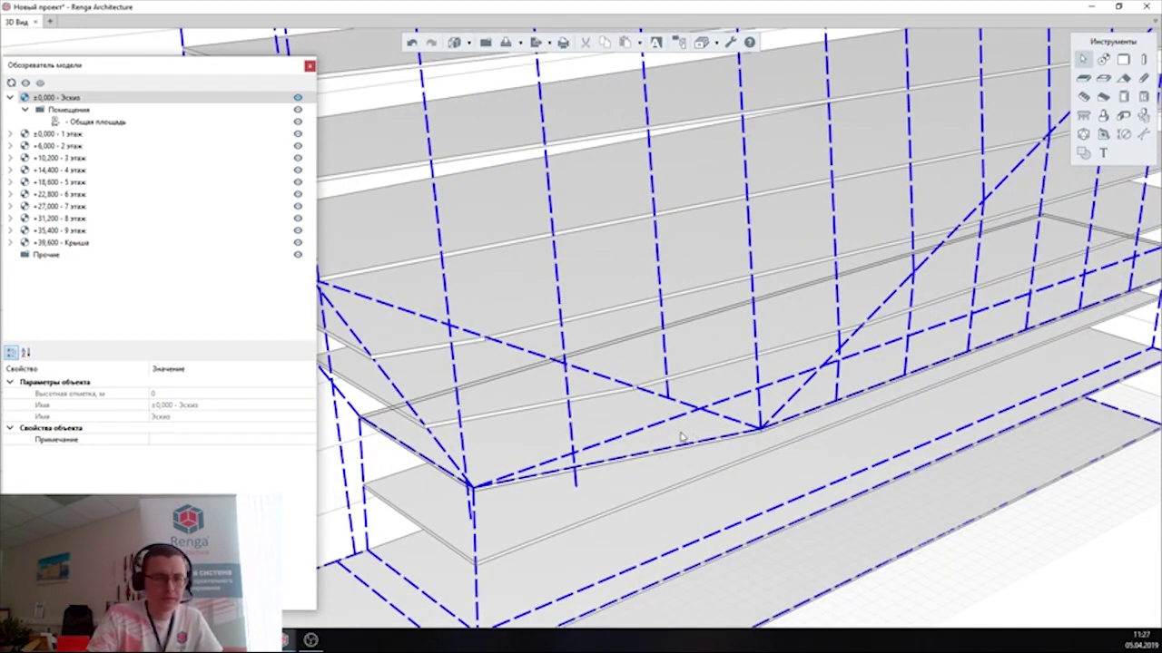
pyautogui.click(576, 479)
pyautogui.moveTo(575, 483); pyautogui.dragTo(762, 430)
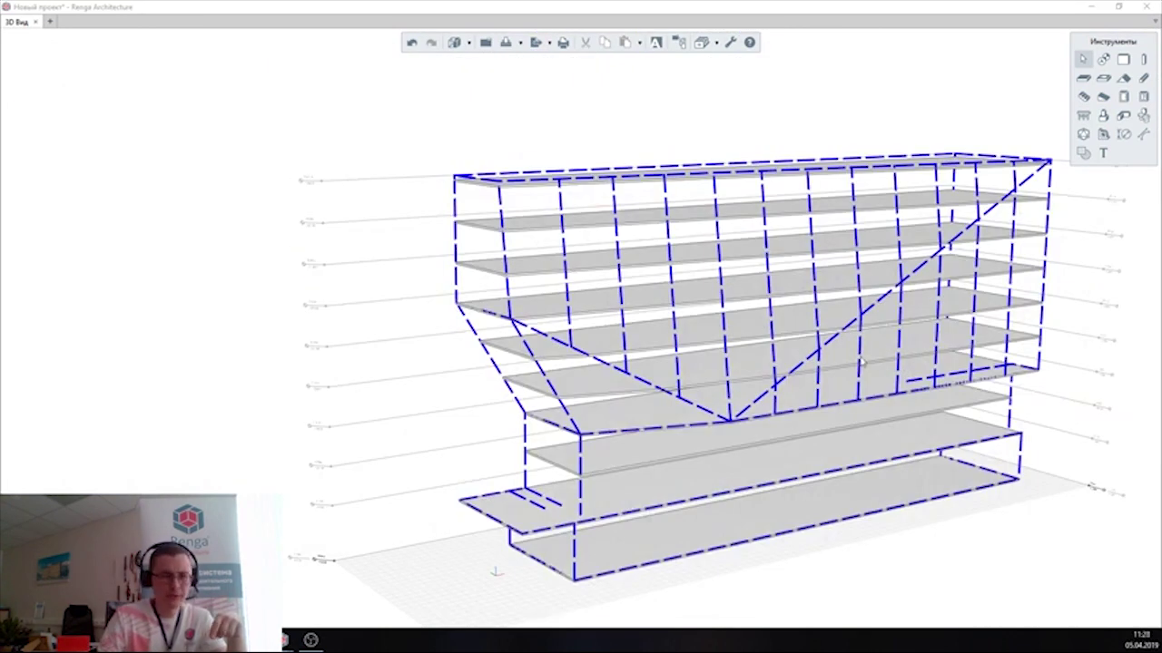
# Convert a straight edge of the 5 этаж slab outline into an arc and fix its curvature.
pyautogui.moveTo(862, 363)
pyautogui.mouseDown(button='middle')
pyautogui.moveTo(876, 469)
pyautogui.moveTo(752, 363)
pyautogui.moveTo(887, 389)
pyautogui.moveTo(699, 425)
pyautogui.moveTo(737, 381)
pyautogui.mouseUp(button='middle')
pyautogui.scroll(5, 876, 469)
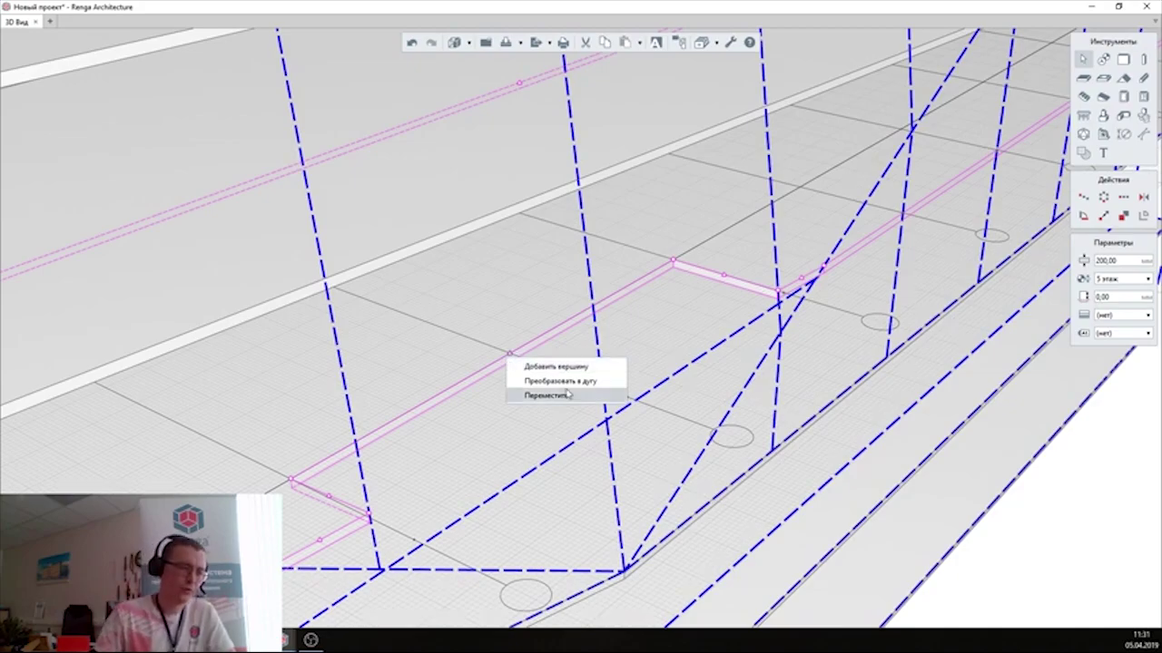
pyautogui.click(567, 394)
pyautogui.click(493, 187)
pyautogui.moveTo(492, 187)
pyautogui.mouseDown(button='middle')
pyautogui.moveTo(618, 345)
pyautogui.moveTo(716, 434)
pyautogui.moveTo(817, 454)
pyautogui.mouseUp(button='middle')
pyautogui.scroll(-5, 882, 475)
pyautogui.press('Escape')
pyautogui.scroll(5, 765, 460)
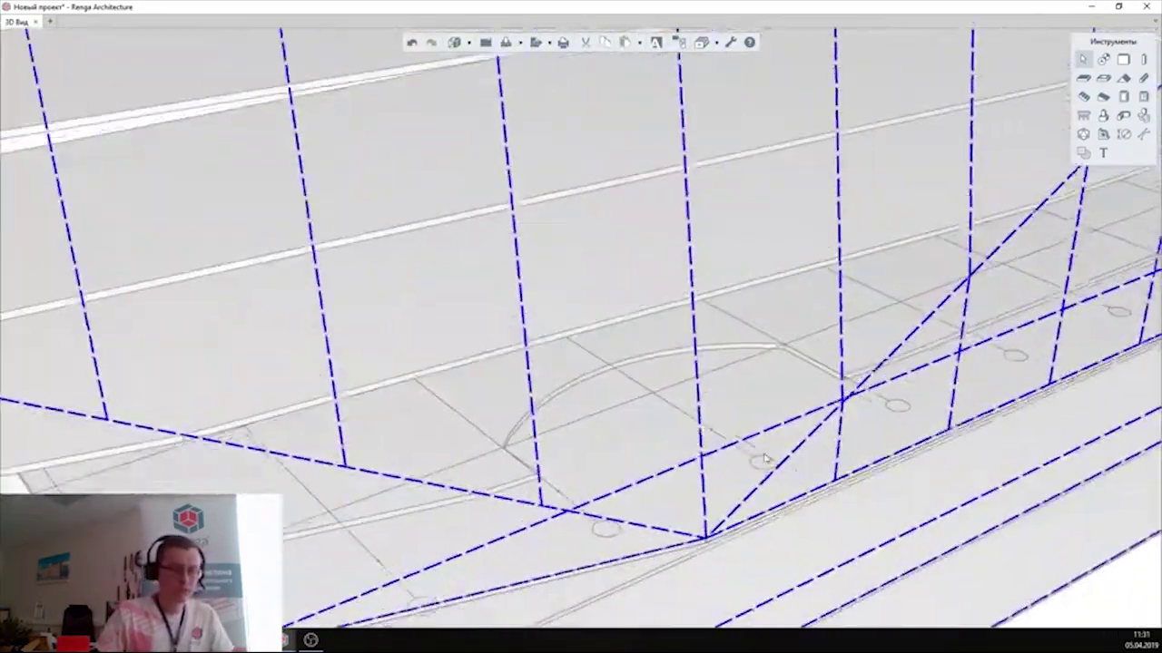
pyautogui.scroll(-5, 765, 460)
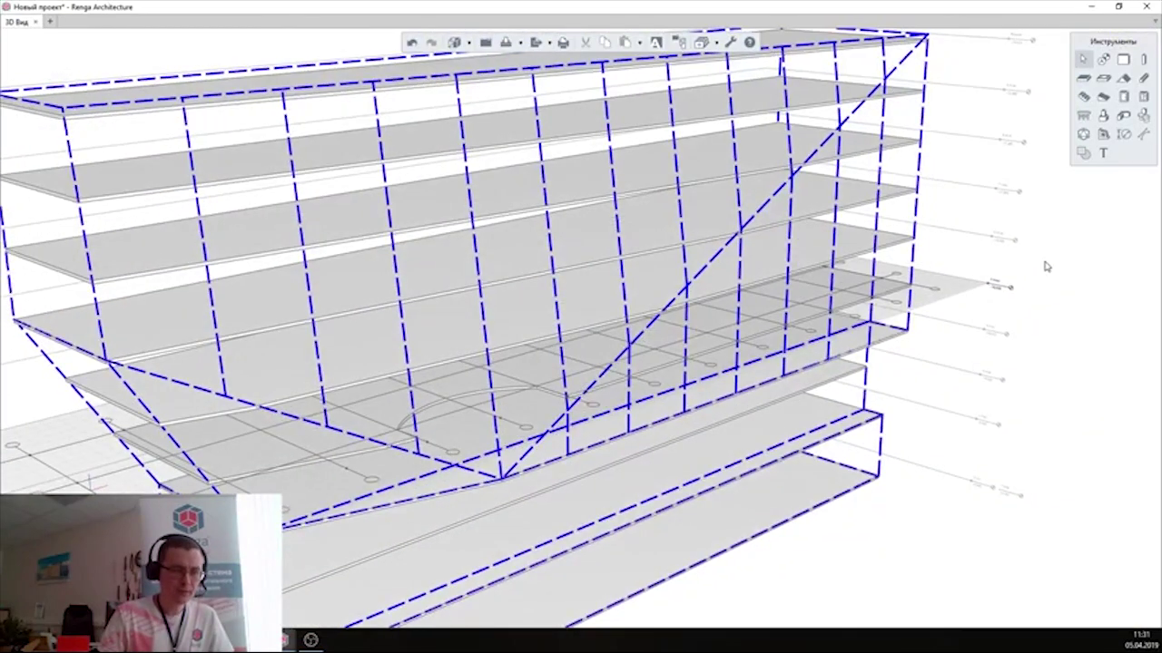
pyautogui.rightClick(1007, 289)
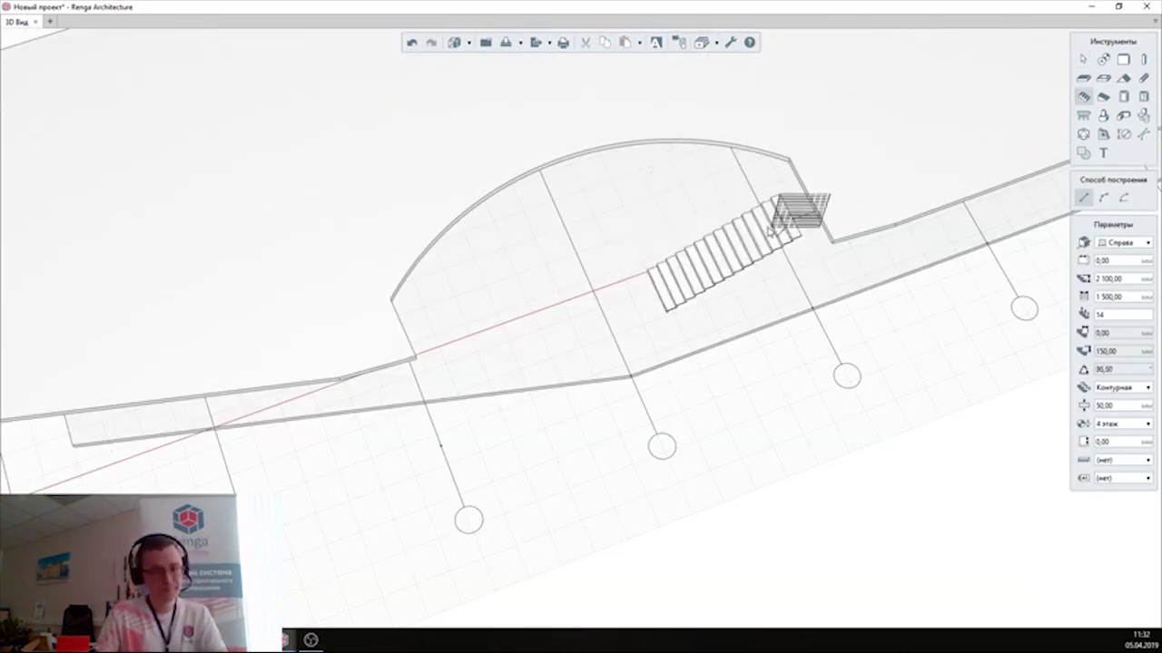
# Place an open stair inside the curved area with a 2100 elevation.
pyautogui.click(770, 230)
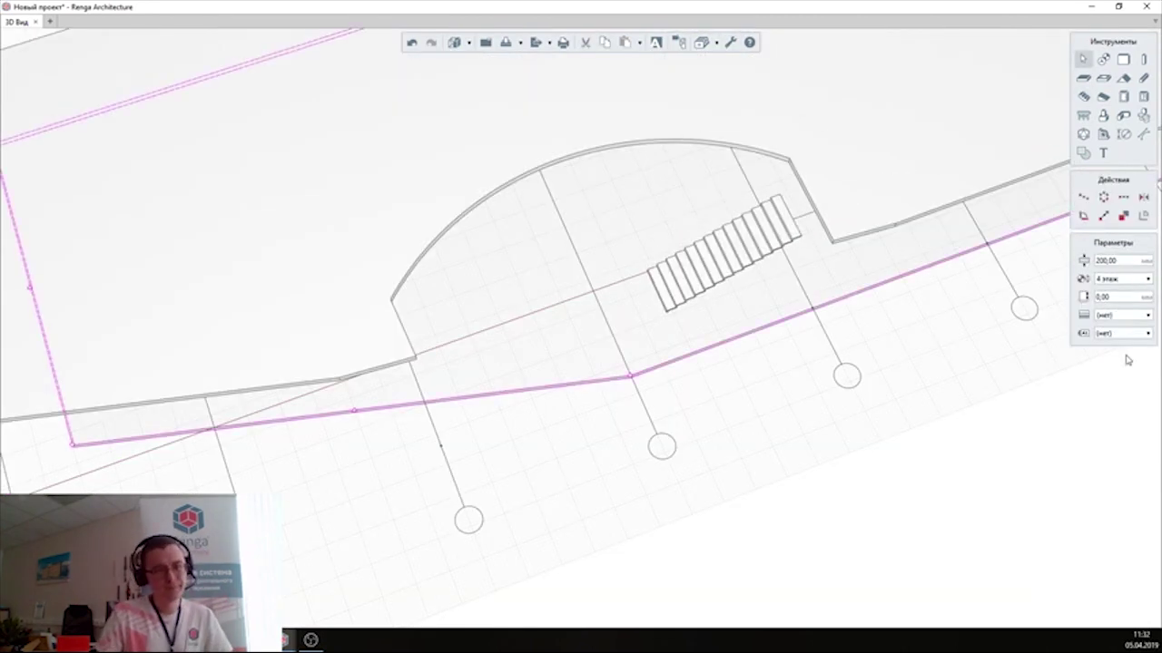
pyautogui.click(1111, 462)
pyautogui.scroll(5, 827, 324)
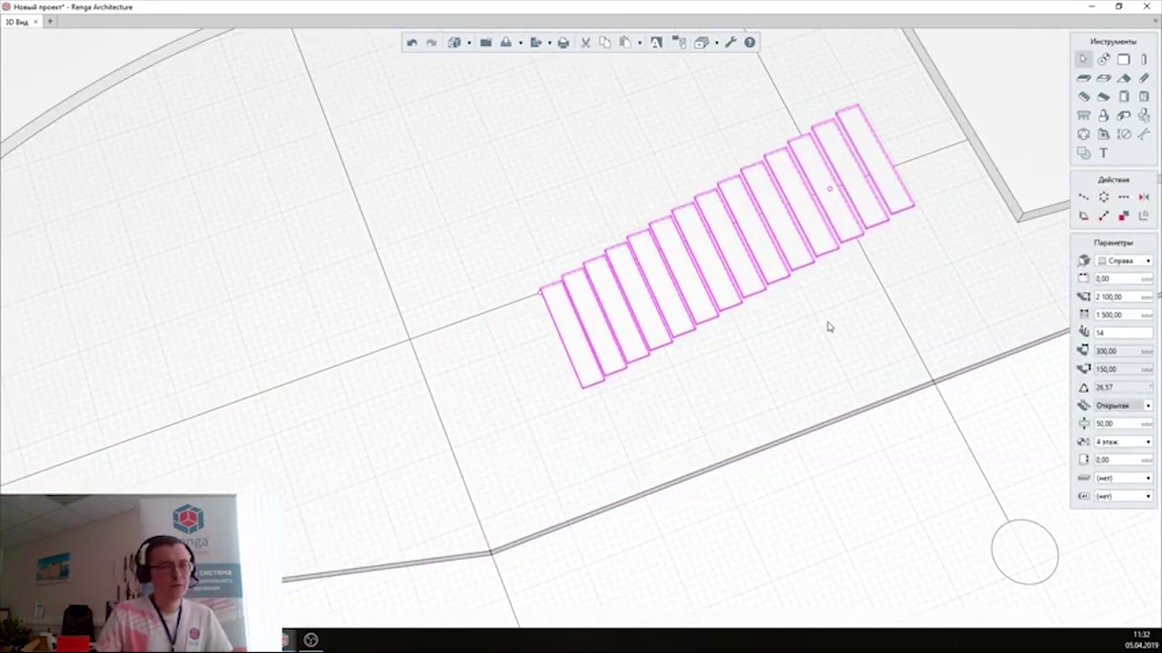
pyautogui.write('2100')
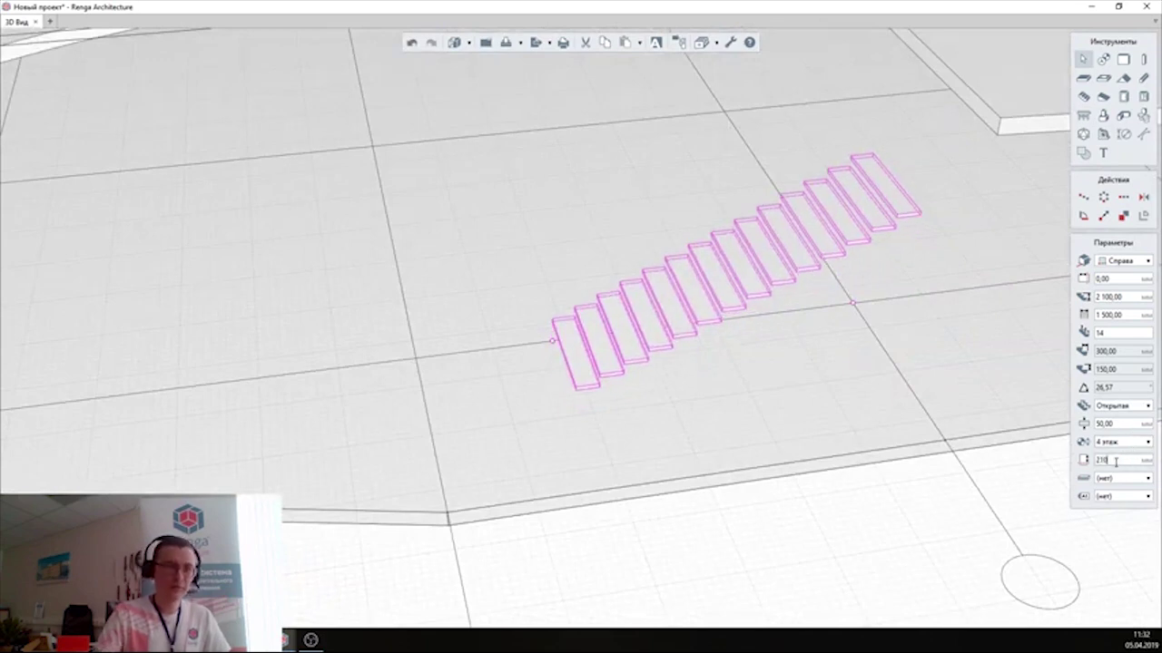
pyautogui.press('Return')
pyautogui.moveTo(962, 345); pyautogui.dragTo(826, 265, button='middle')
# Copy the stair and place the second flight beside the first.
pyautogui.click(840, 316)
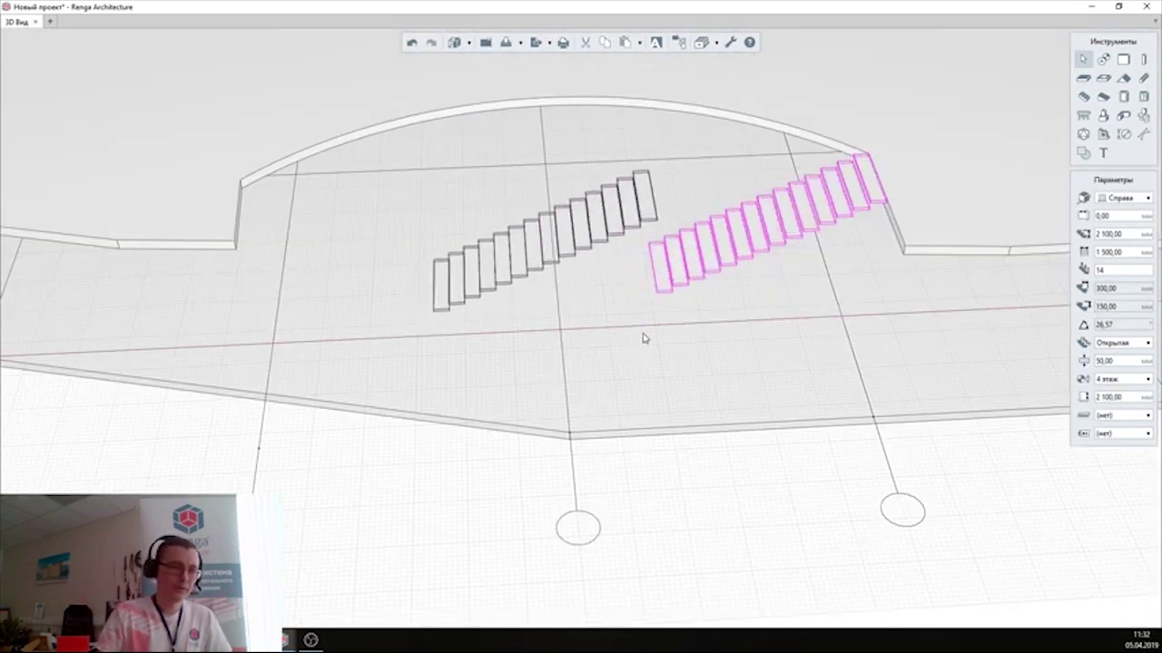
pyautogui.click(590, 334)
pyautogui.moveTo(1128, 460); pyautogui.dragTo(866, 415, button='middle')
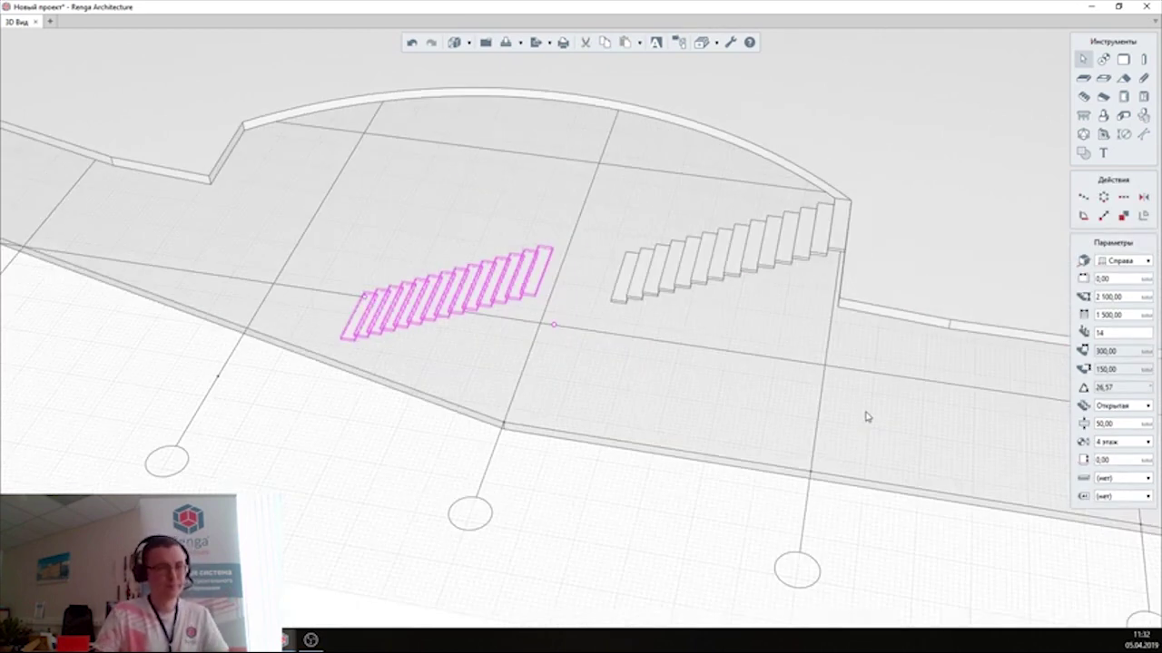
pyautogui.click(1083, 78)
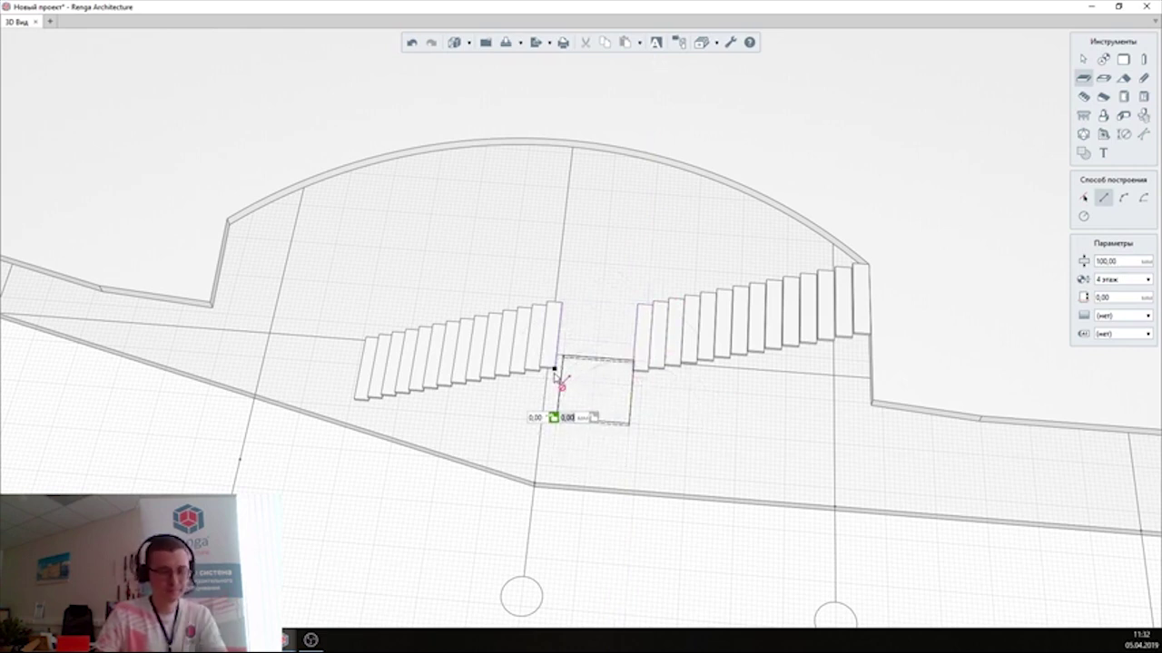
# Set the landing height to 2100 and add railings along the lower flight and landing.
pyautogui.write('00')
pyautogui.press('Return')
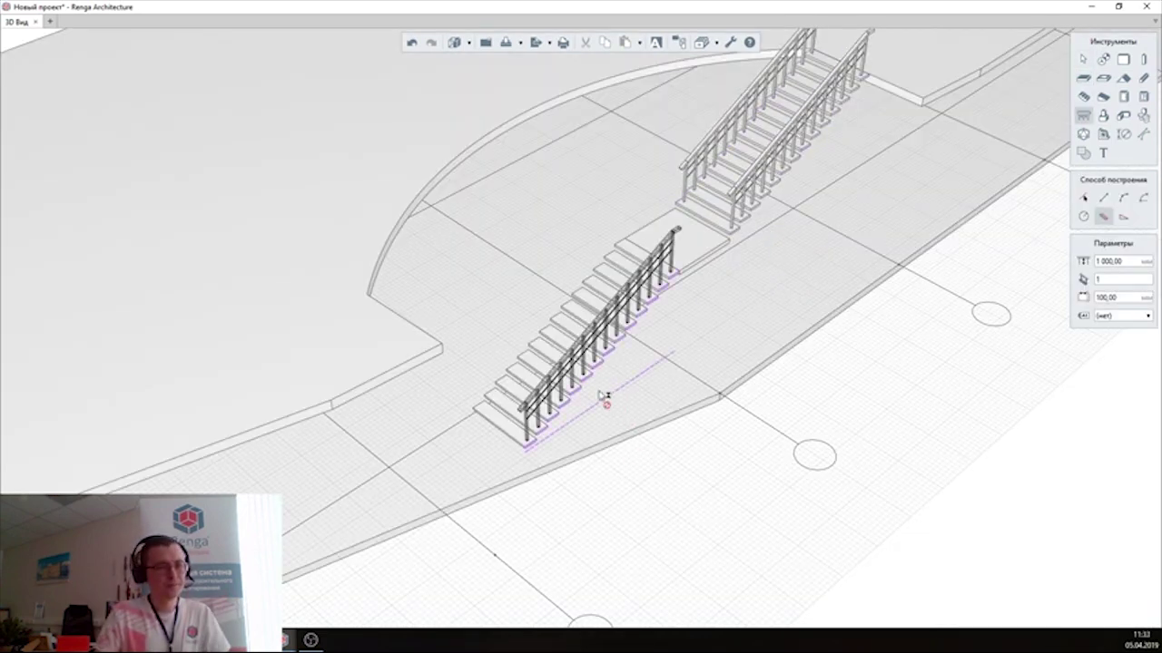
pyautogui.click(602, 397)
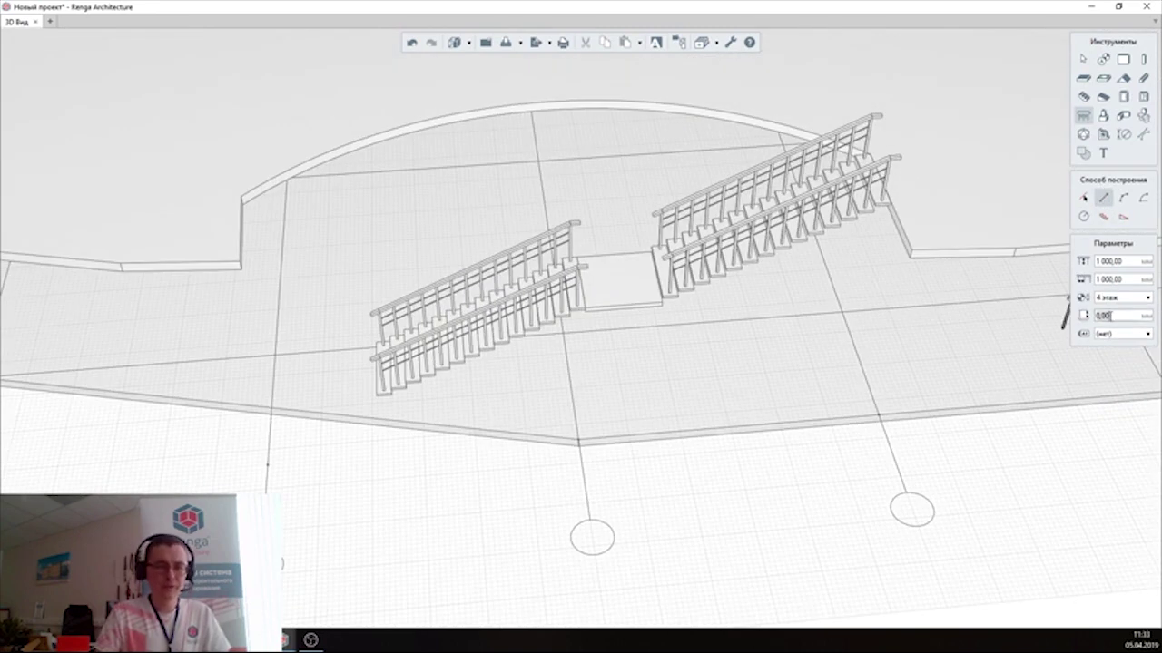
pyautogui.scroll(5, 615, 320)
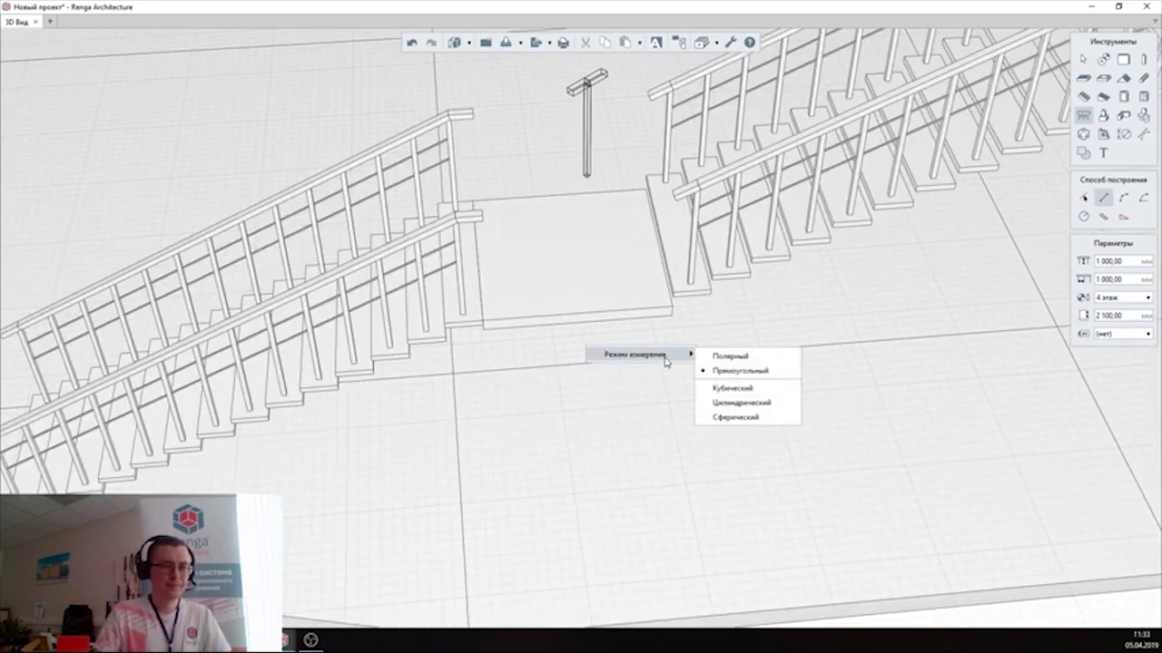
pyautogui.click(726, 357)
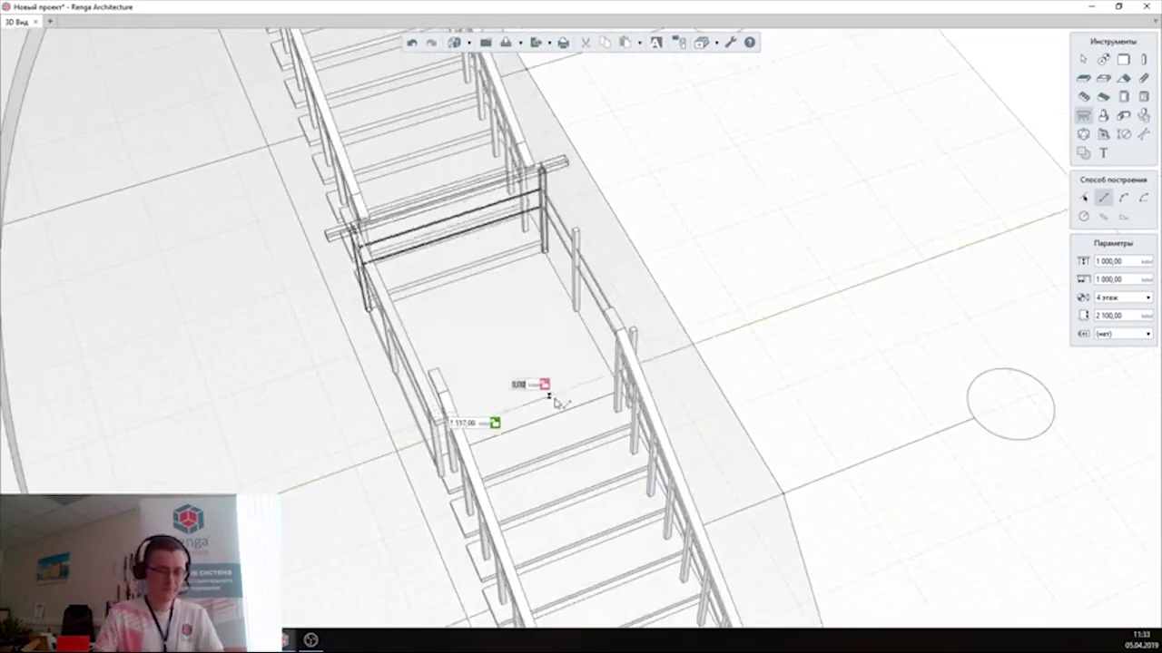
pyautogui.click(497, 325)
pyautogui.press('Escape')
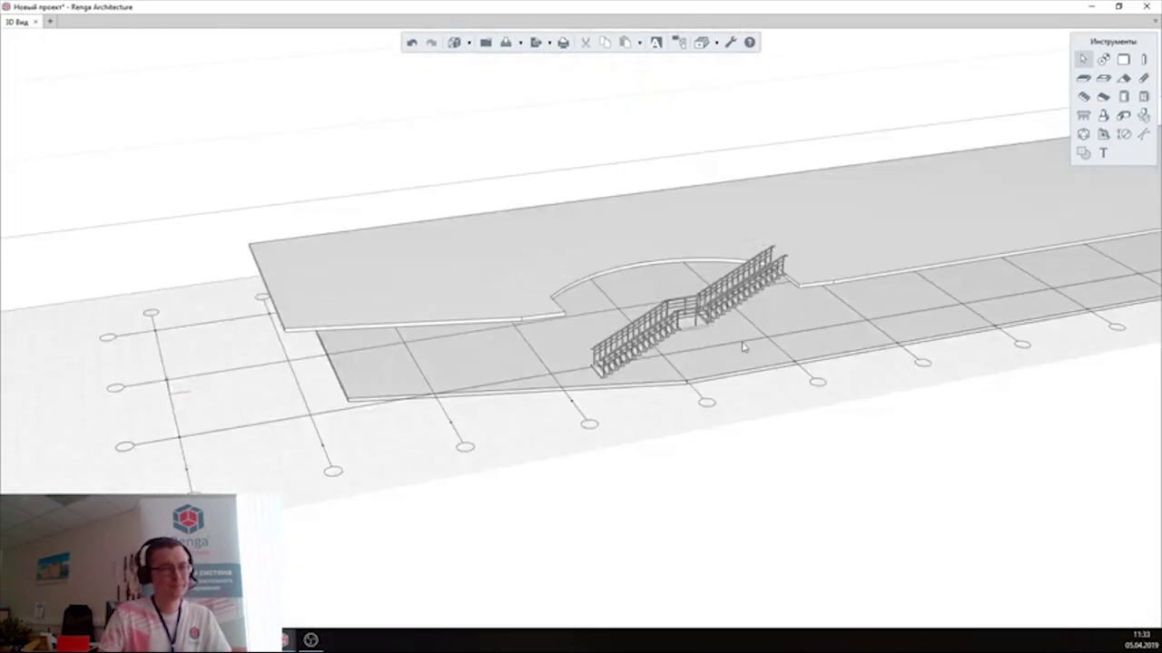
pyautogui.rightClick(976, 440)
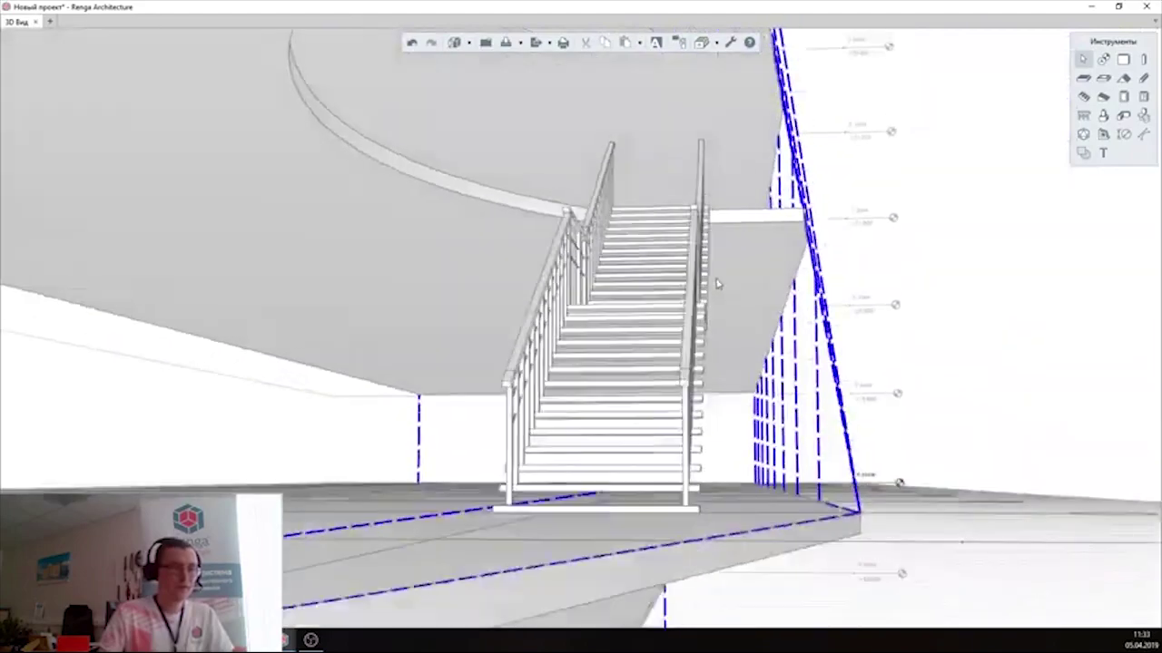
pyautogui.moveTo(716, 284); pyautogui.dragTo(591, 376, button='right')
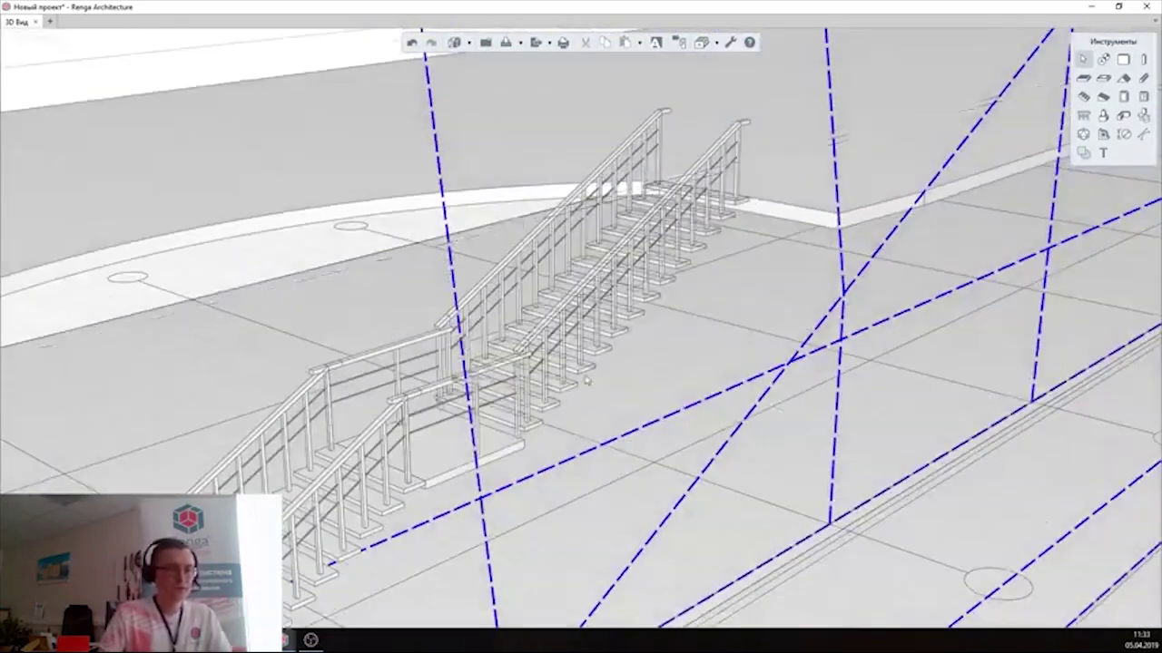
pyautogui.moveTo(714, 355)
pyautogui.mouseDown(button='right')
pyautogui.moveTo(869, 194)
pyautogui.moveTo(798, 291)
pyautogui.mouseUp(button='right')
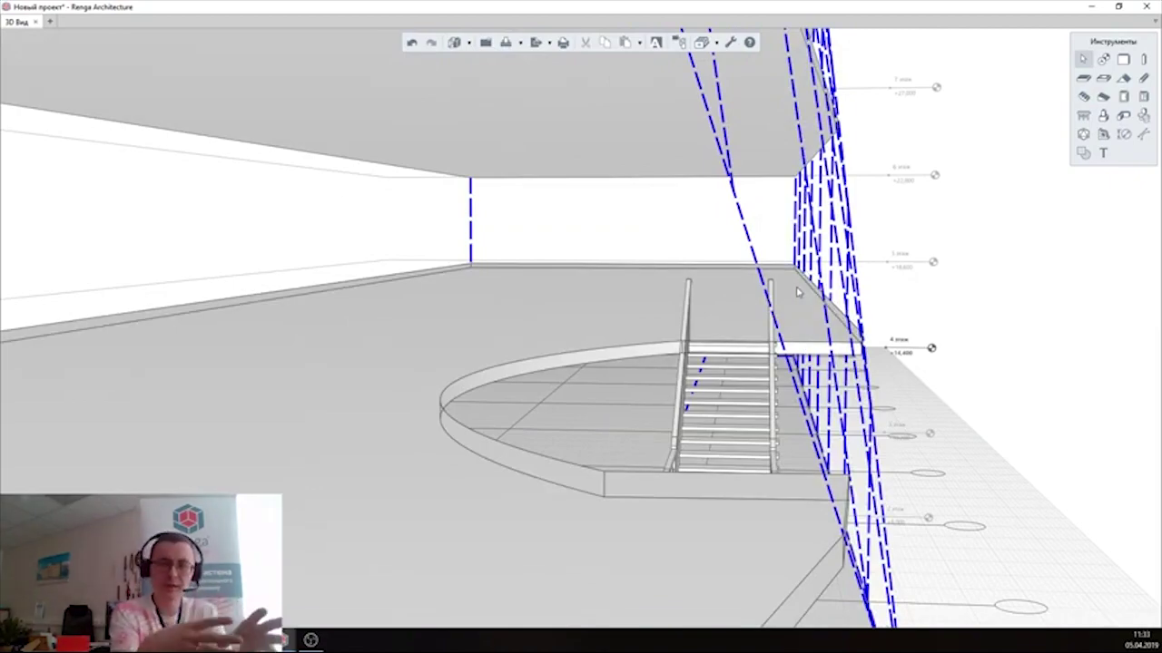
pyautogui.moveTo(798, 292)
pyautogui.mouseDown(button='right')
pyautogui.moveTo(565, 202)
pyautogui.moveTo(758, 272)
pyautogui.mouseUp(button='right')
pyautogui.click(758, 272)
# Confirm the 100 × 150 Импост beam profile and change its placement method.
pyautogui.click(1109, 261)
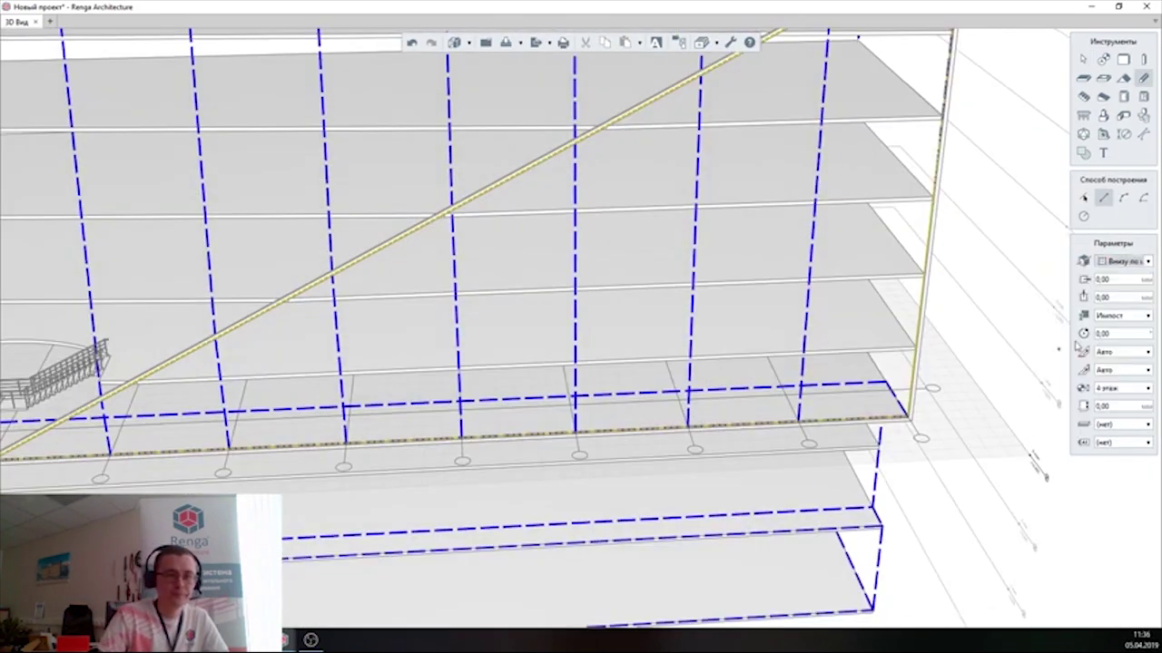
pyautogui.click(1083, 198)
pyautogui.scroll(3, 790, 381)
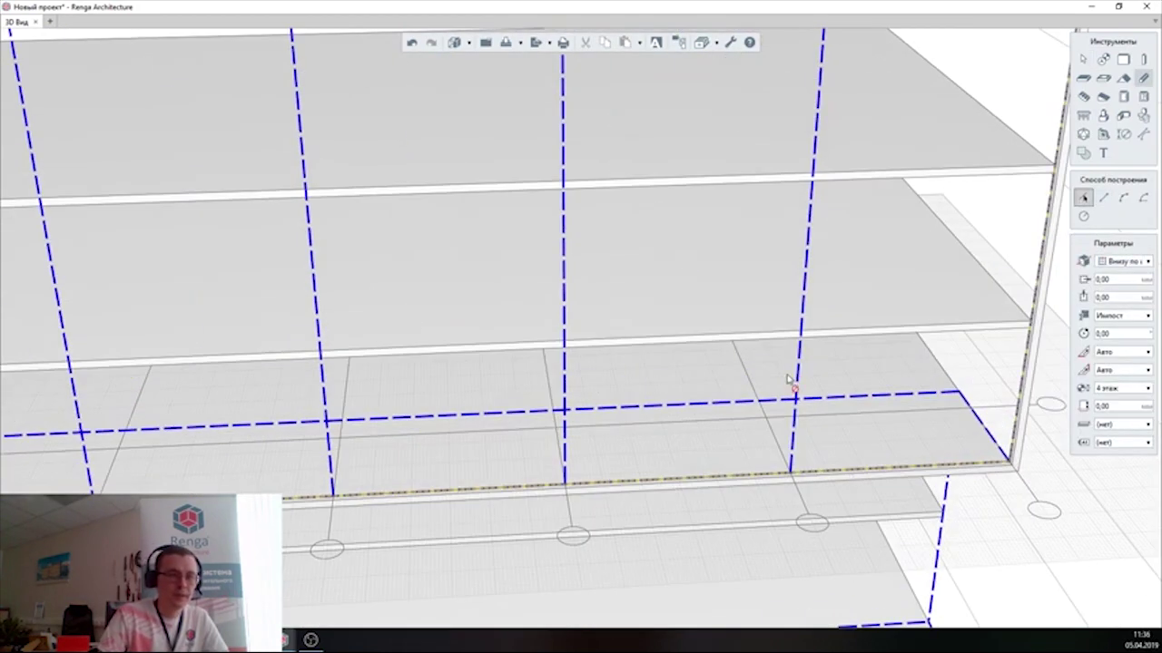
pyautogui.scroll(3, 862, 478)
pyautogui.scroll(3, 560, 458)
pyautogui.scroll(2, 518, 344)
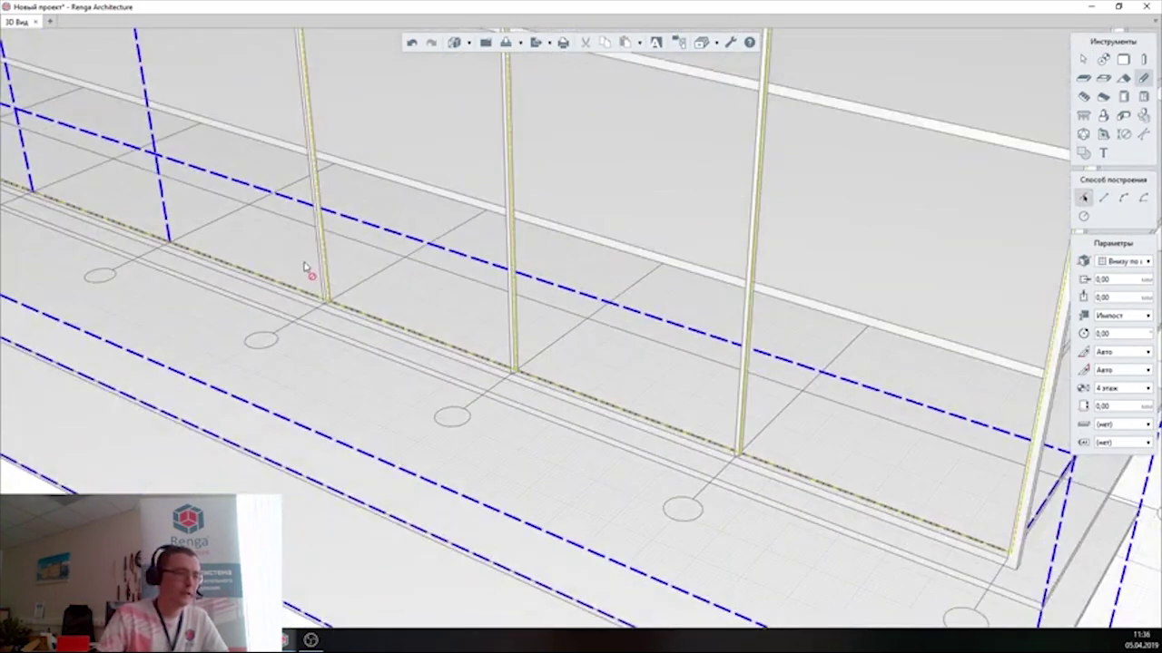
pyautogui.scroll(-2, 503, 349)
pyautogui.press('Escape')
pyautogui.scroll(-5, 345, 321)
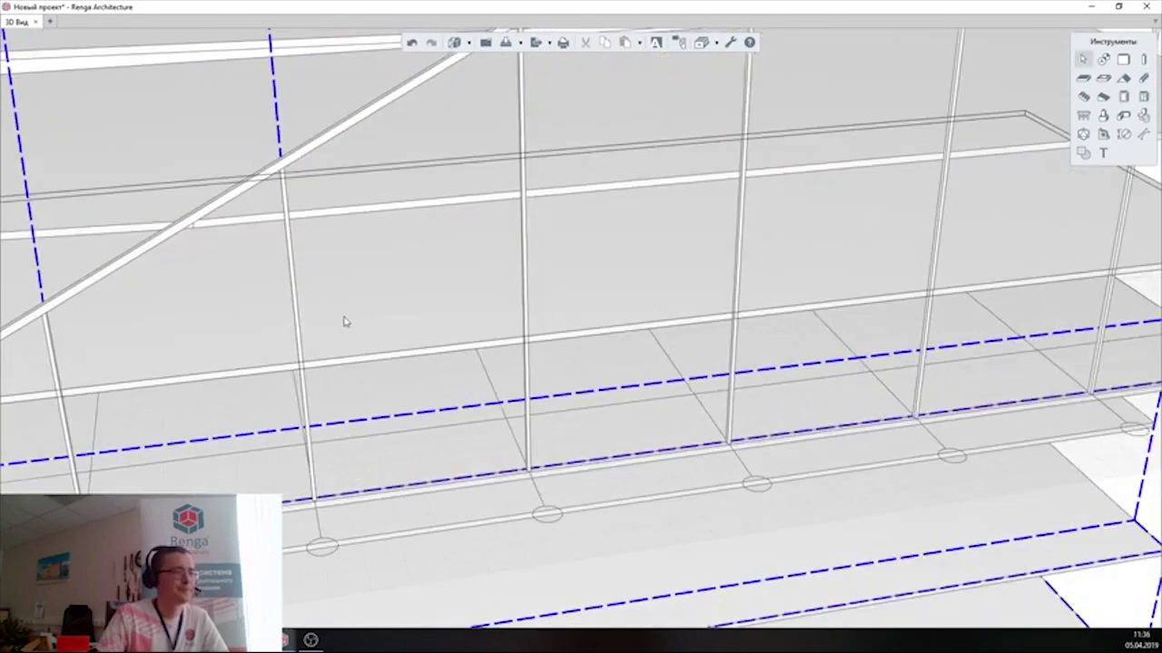
pyautogui.scroll(-4, 392, 345)
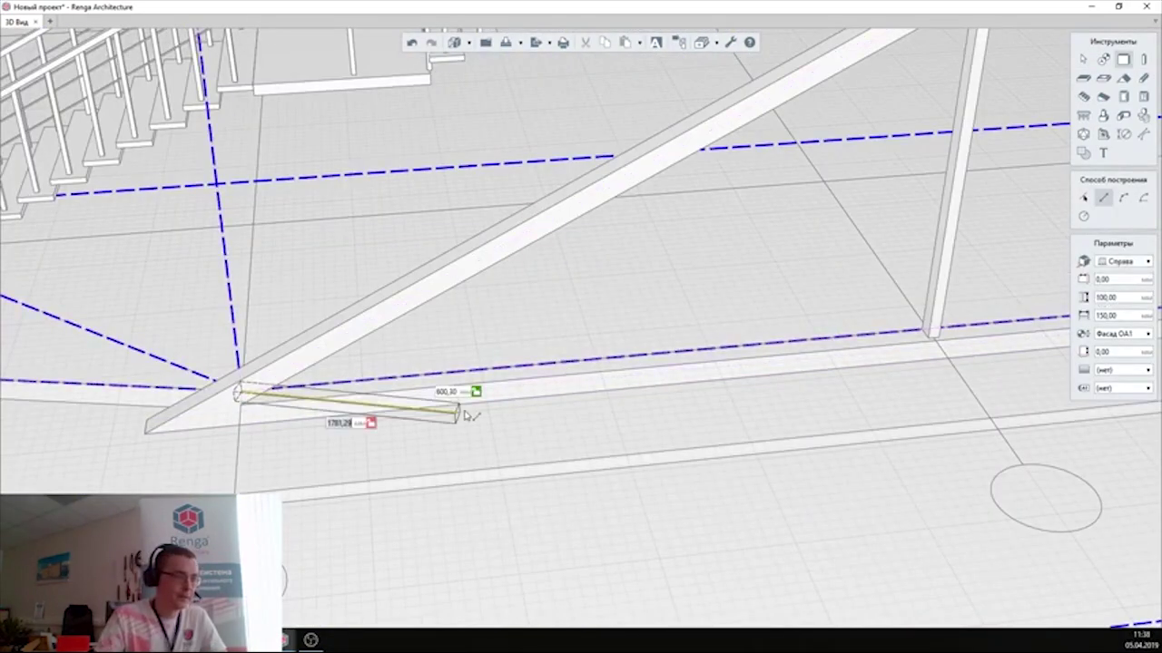
pyautogui.scroll(3, 467, 392)
pyautogui.scroll(3, 626, 381)
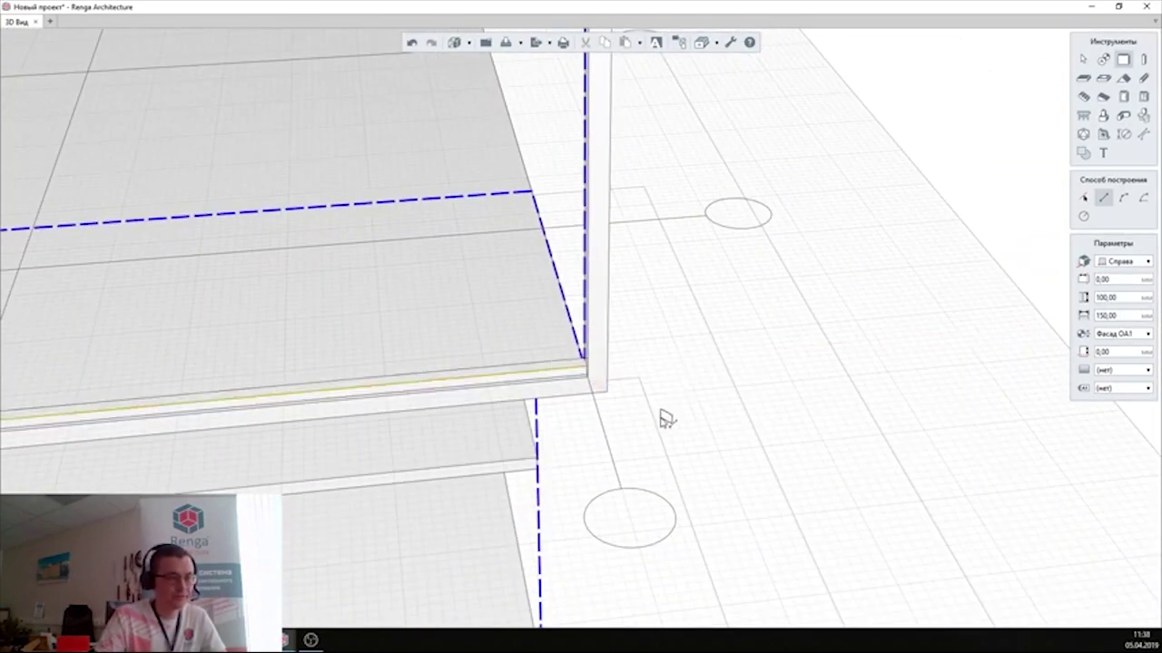
# Switch the display mode to coloured materials and orbit to see more floors.
pyautogui.click(454, 42)
pyautogui.click(481, 90)
pyautogui.press('Escape')
pyautogui.scroll(3, 653, 345)
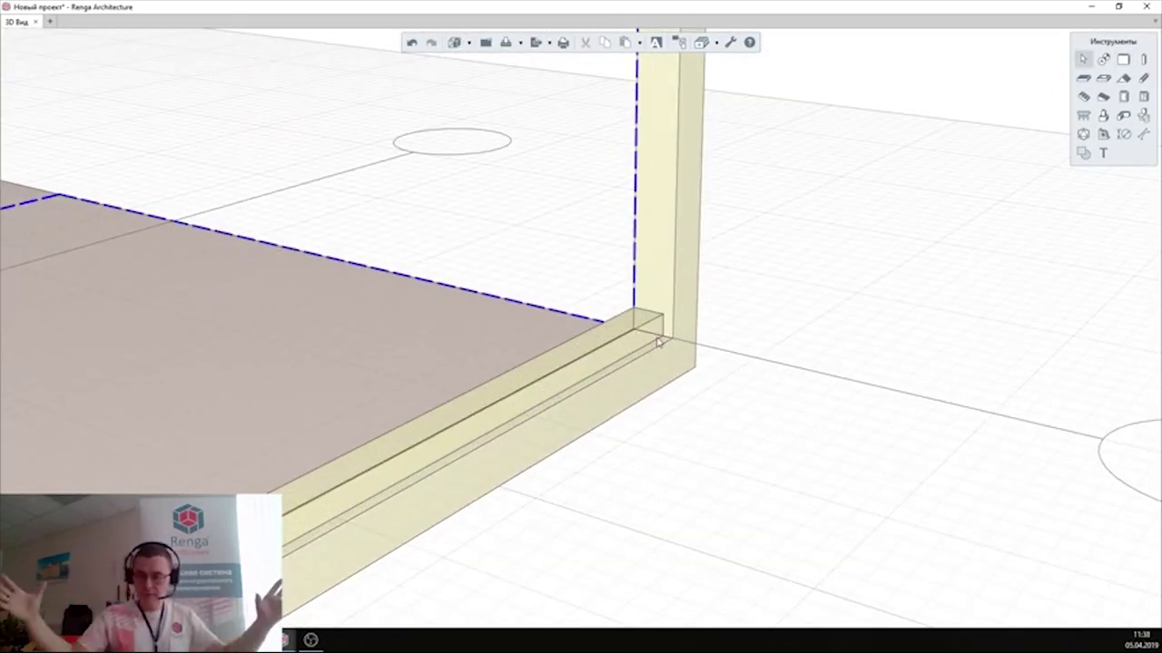
pyautogui.scroll(-5, 660, 340)
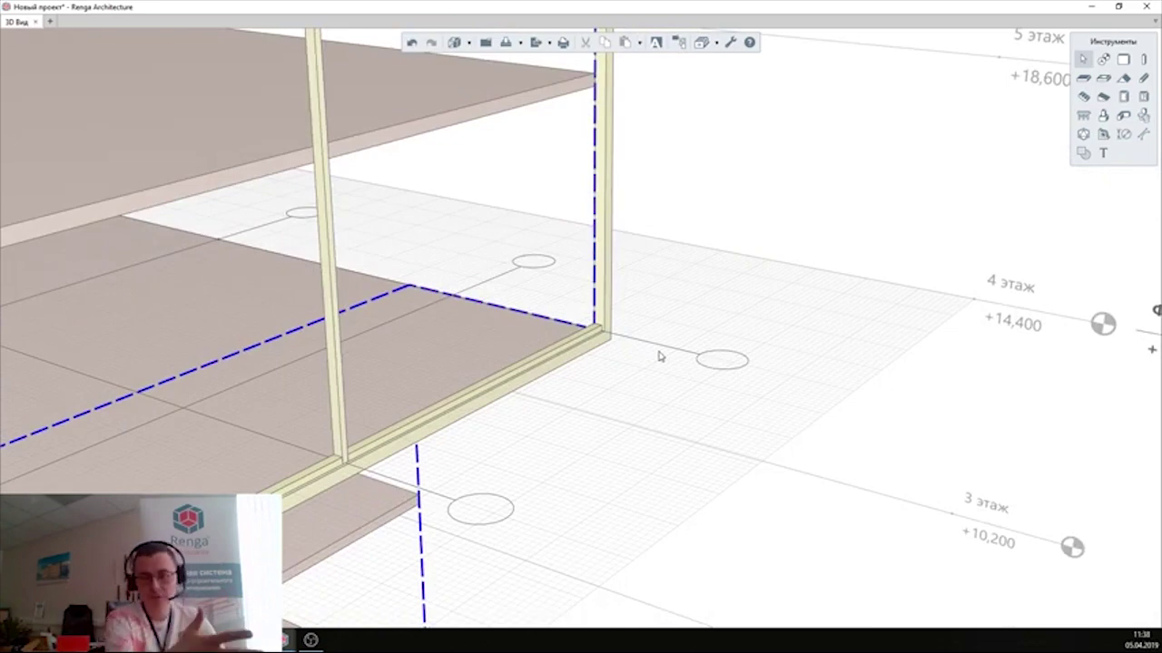
pyautogui.moveTo(660, 355); pyautogui.dragTo(817, 363, button='middle')
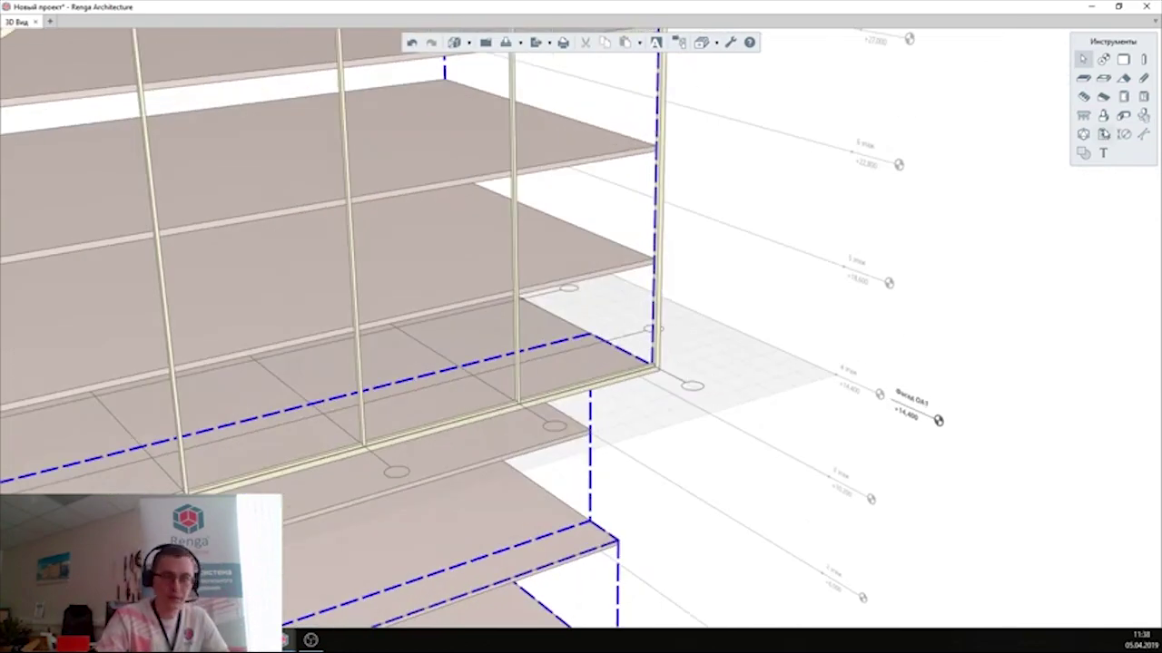
# Start a window with Фасадное остекление fill and orbit out to a building overview.
pyautogui.click(1143, 97)
pyautogui.click(1075, 362)
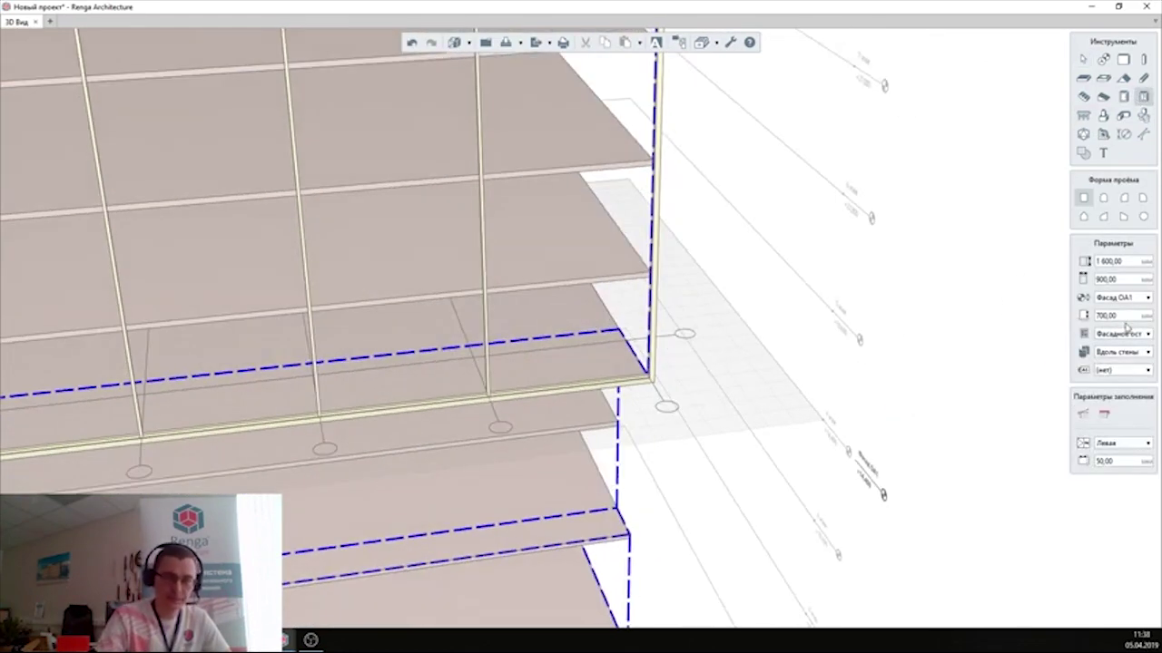
pyautogui.scroll(5, 482, 347)
pyautogui.moveTo(564, 350); pyautogui.dragTo(621, 389, button='middle')
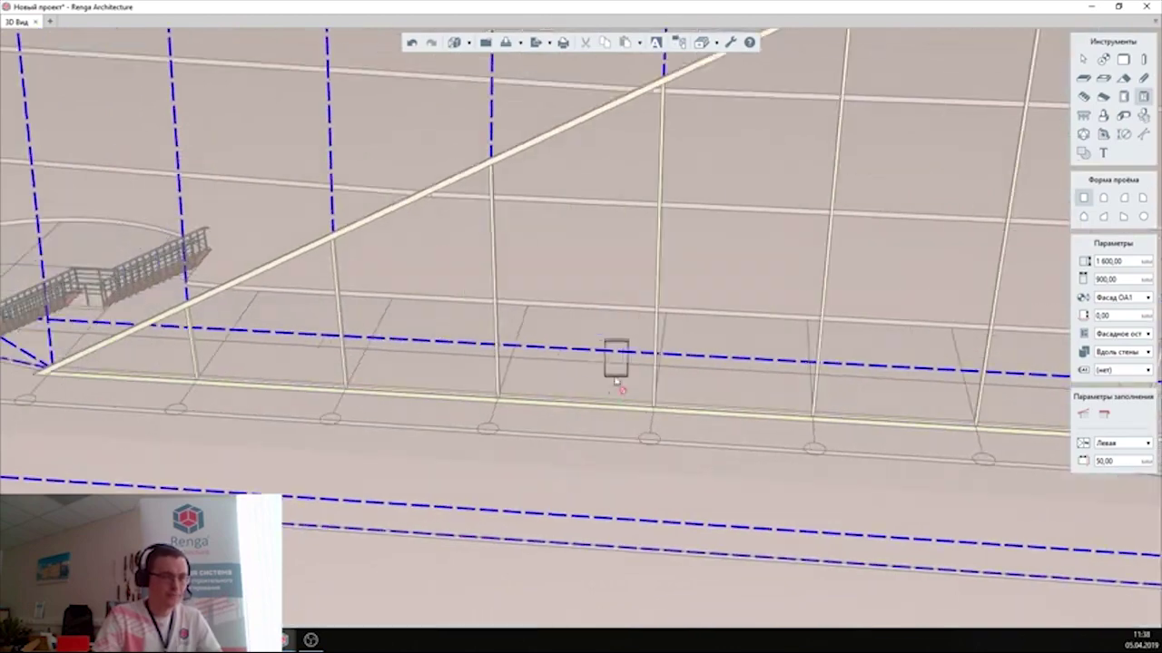
pyautogui.scroll(-5, 738, 404)
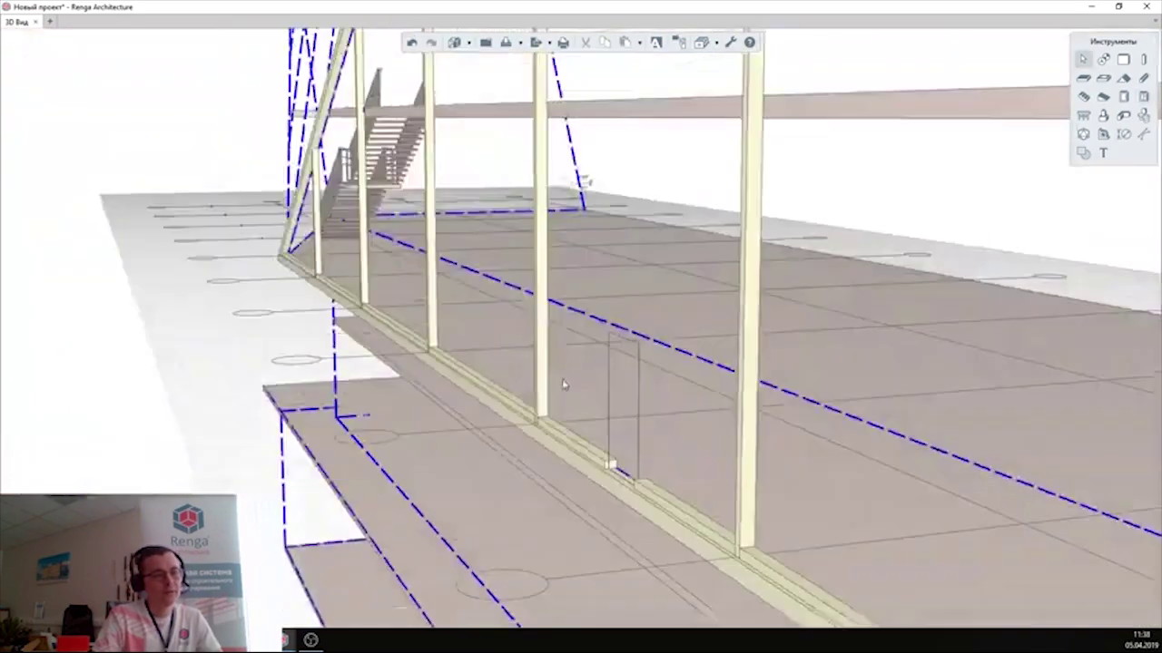
pyautogui.scroll(-3, 563, 384)
pyautogui.moveTo(744, 445); pyautogui.dragTo(891, 193, button='middle')
# Draw a facade line beside the building to create Фасад 2, shown in colour.
pyautogui.click(891, 194)
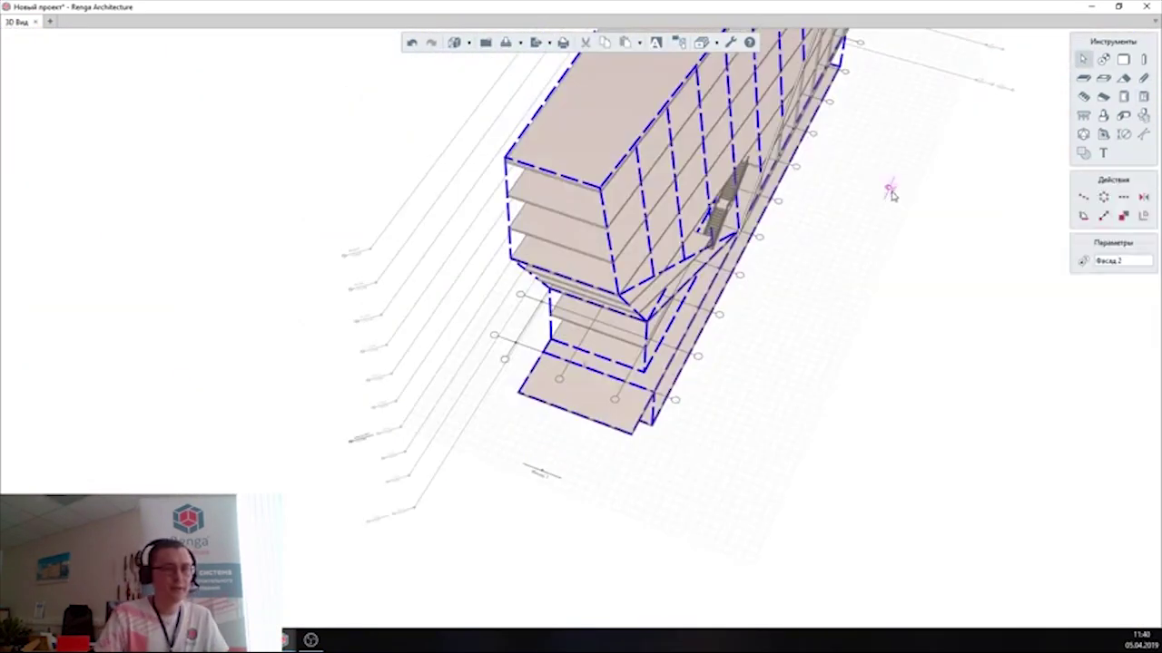
pyautogui.click(894, 191)
pyautogui.click(476, 89)
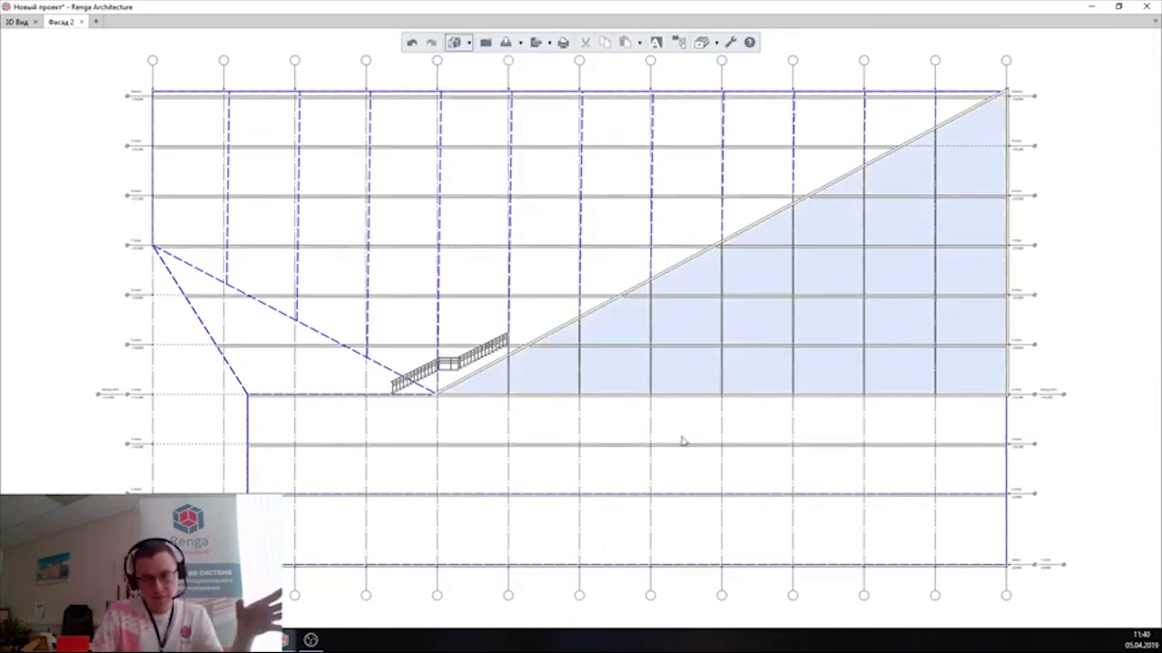
# Open the Фасад 1 elevation from the project views, then return to the 3D view.
pyautogui.click(97, 21)
pyautogui.scroll(-3, 293, 427)
pyautogui.doubleClick(571, 433)
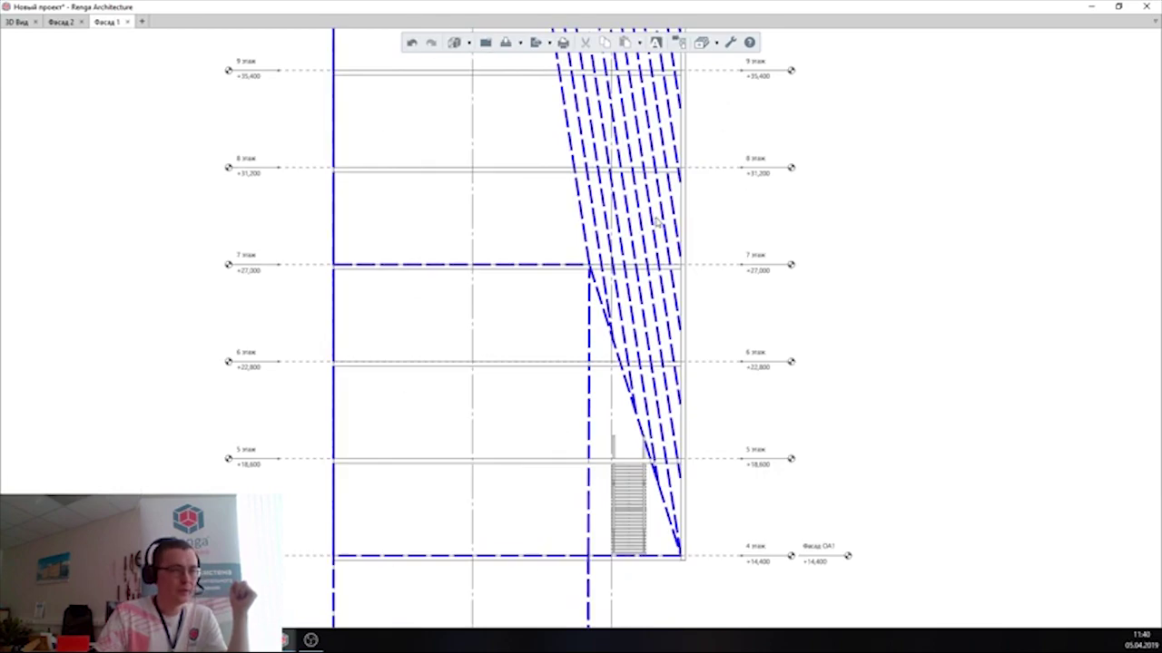
pyautogui.scroll(-3, 635, 236)
pyautogui.scroll(1, 545, 249)
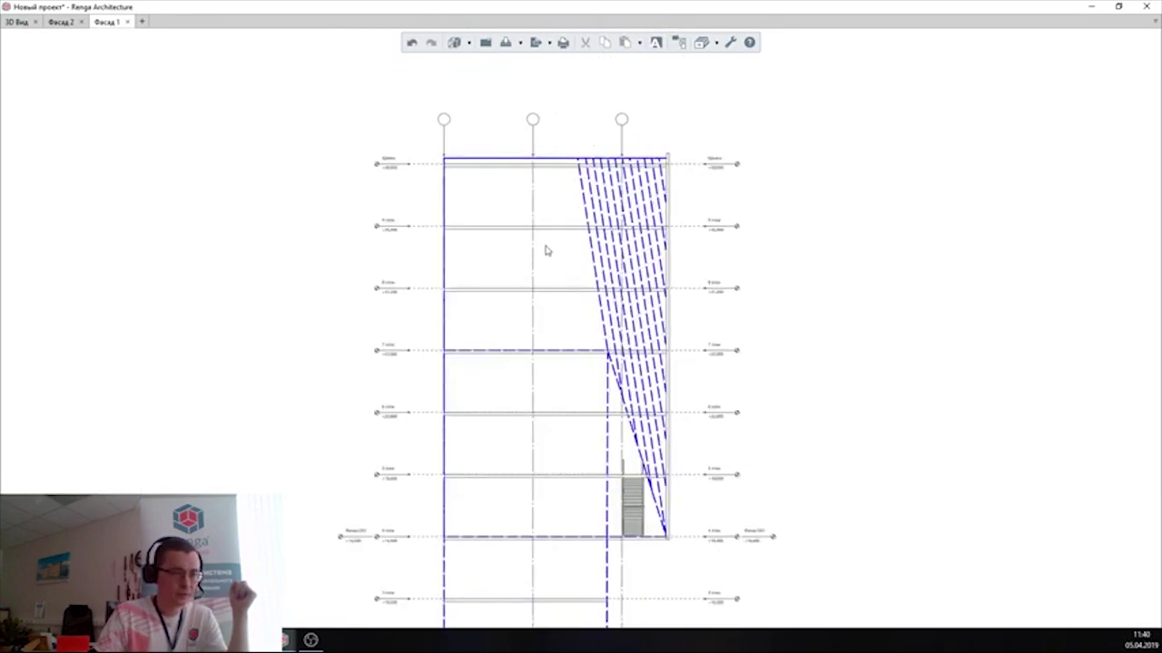
pyautogui.click(16, 22)
pyautogui.moveTo(780, 311); pyautogui.dragTo(726, 408, button='middle')
pyautogui.scroll(3, 699, 436)
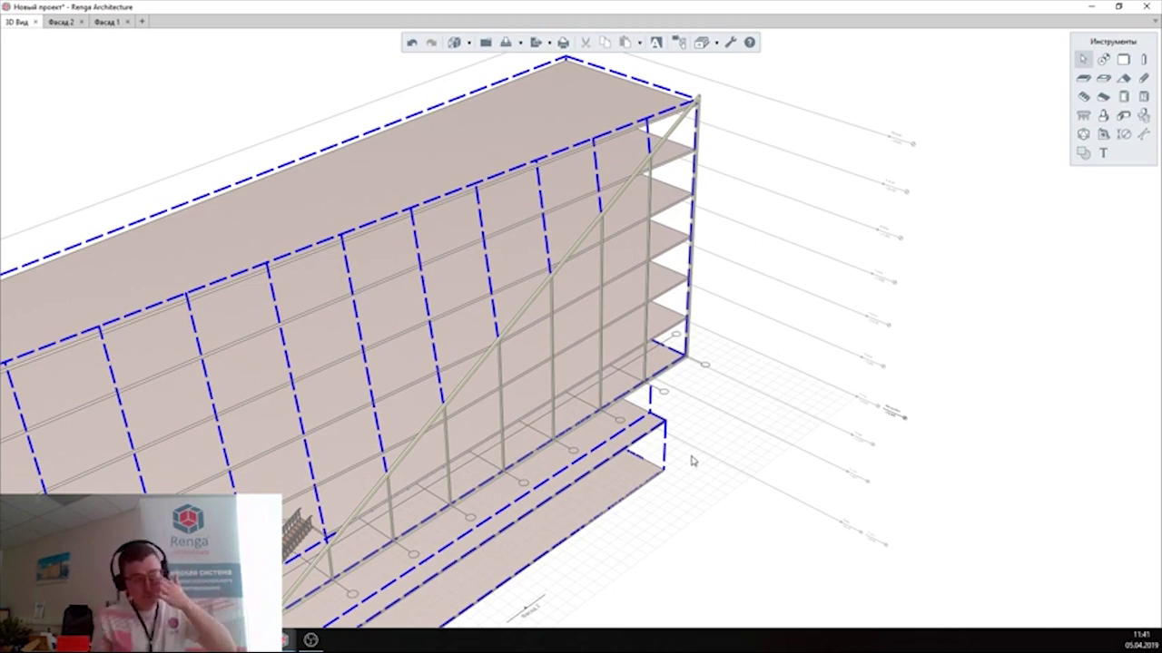
# Isolate the Фасад ОА1 triangular frame and select it.
pyautogui.scroll(-2, 816, 419)
pyautogui.scroll(-3, 768, 368)
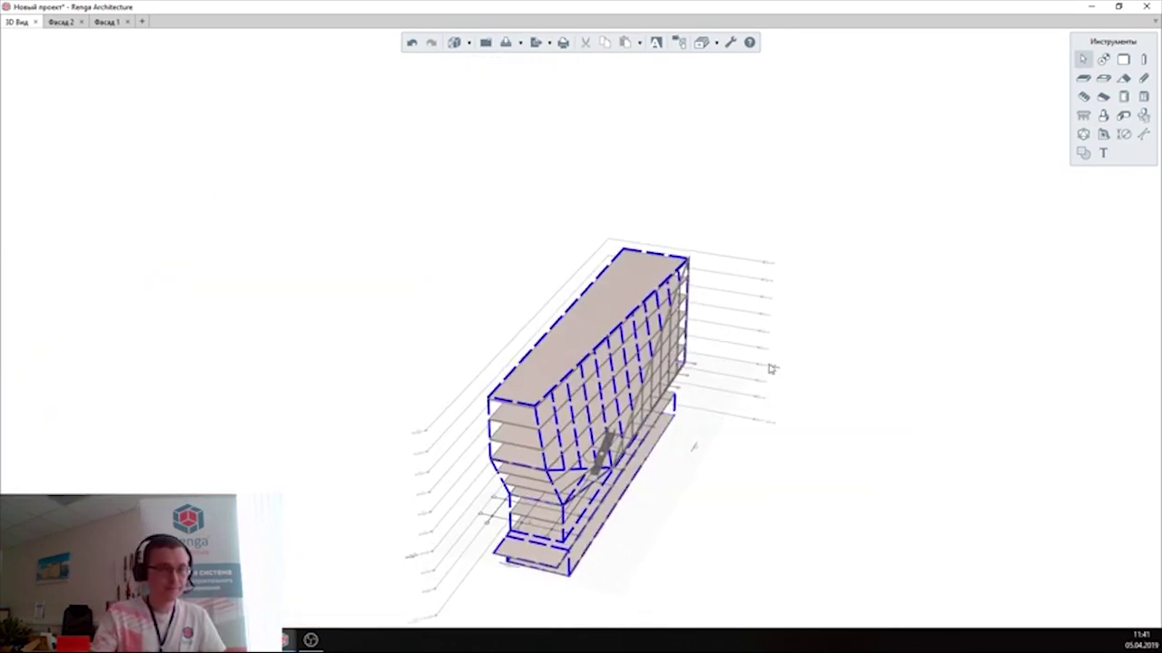
pyautogui.scroll(6, 772, 366)
pyautogui.rightClick(773, 366)
pyautogui.click(861, 409)
pyautogui.scroll(-3, 638, 418)
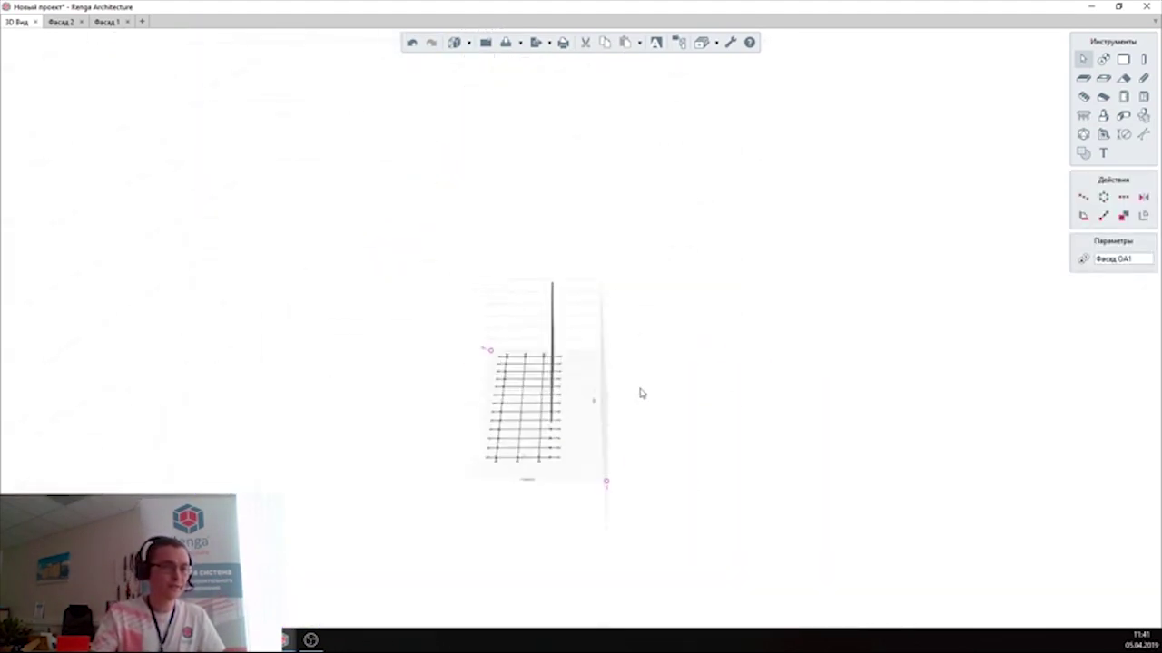
pyautogui.click(586, 433)
# Open the ОА1 assembly for editing from the project browser (Ctrl+Shift+P).
pyautogui.scroll(5, 587, 381)
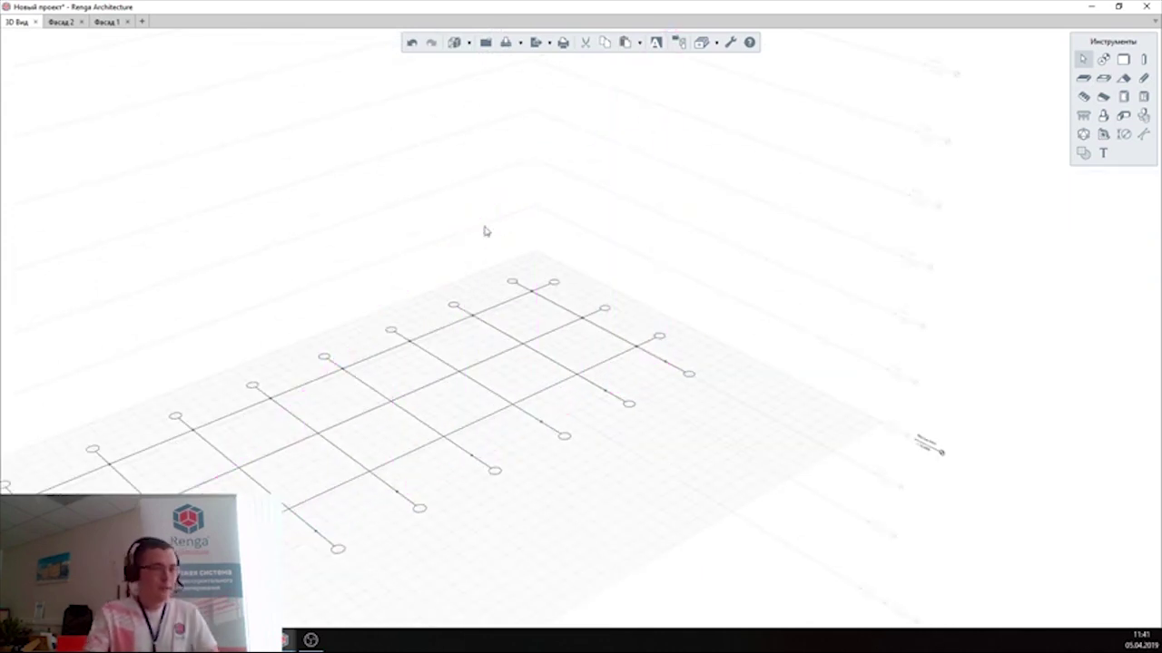
pyautogui.hotkey('ctrl', 'shift', 'p')
pyautogui.doubleClick(173, 431)
# Back in 3D Вид, place the ОА1 assembly on the facade with the Assembly tool.
pyautogui.scroll(5, 509, 334)
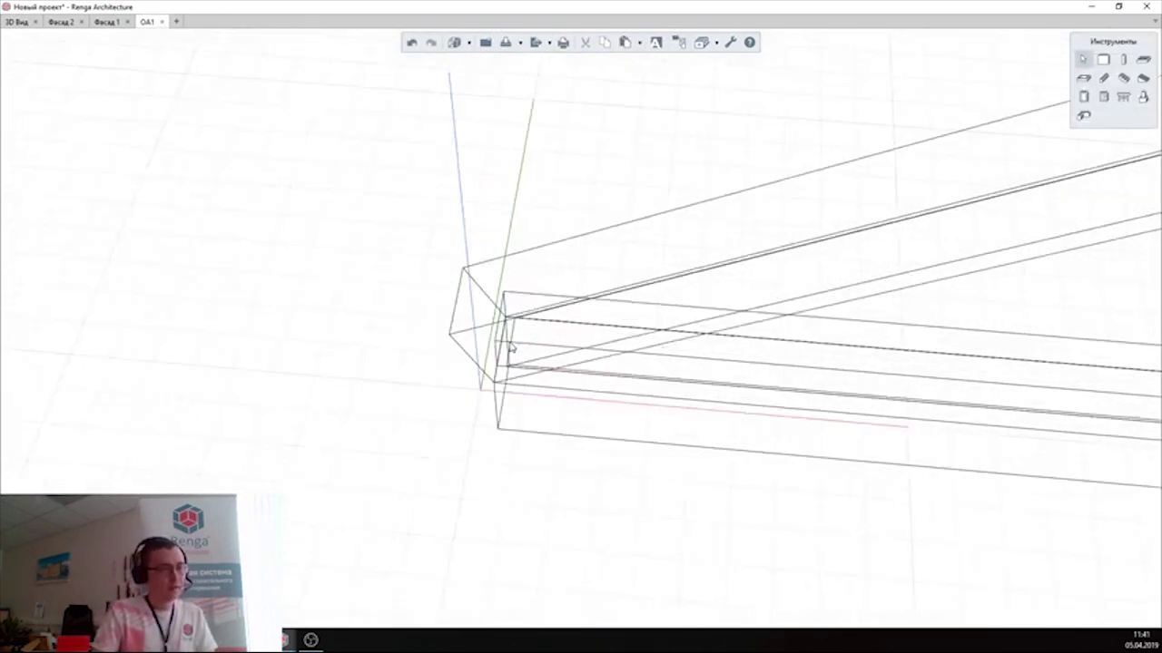
pyautogui.scroll(3, 635, 327)
pyautogui.scroll(-5, 726, 287)
pyautogui.scroll(-3, 826, 350)
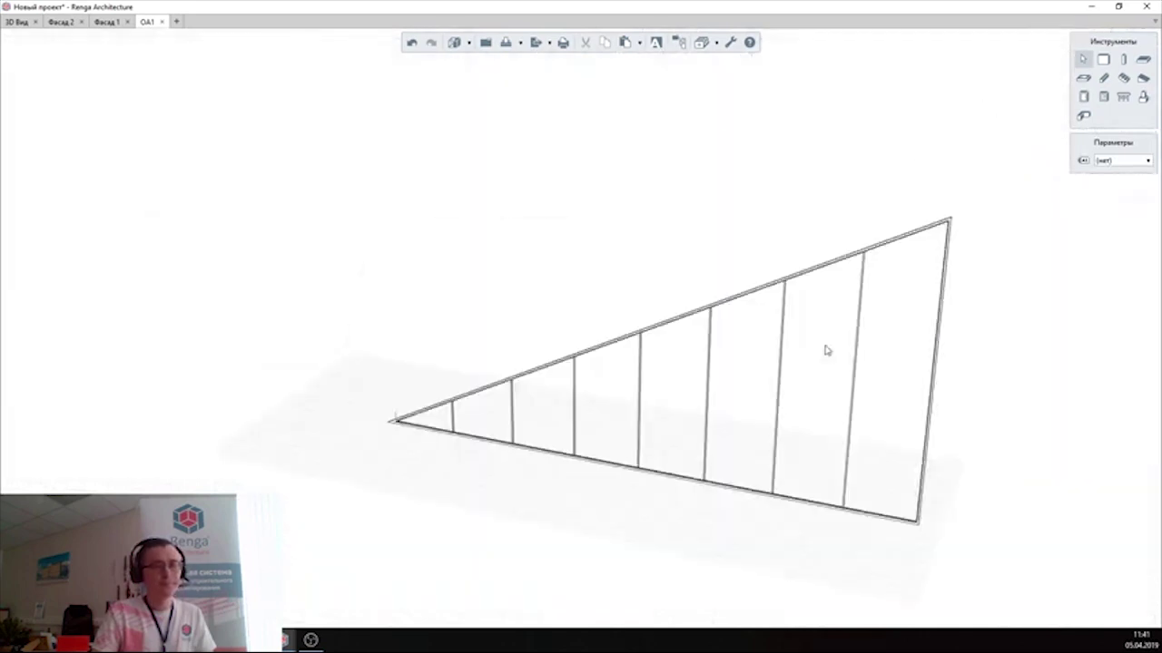
pyautogui.click(17, 22)
pyautogui.scroll(5, 820, 429)
pyautogui.click(1105, 135)
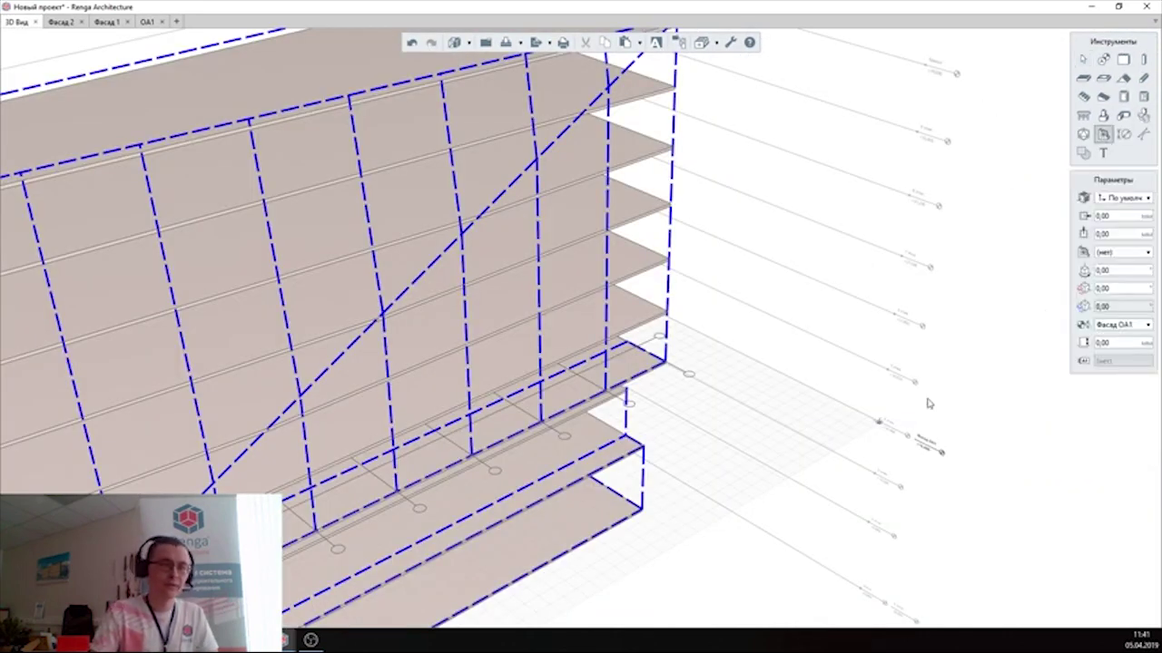
pyautogui.click(1117, 283)
pyautogui.scroll(5, 525, 332)
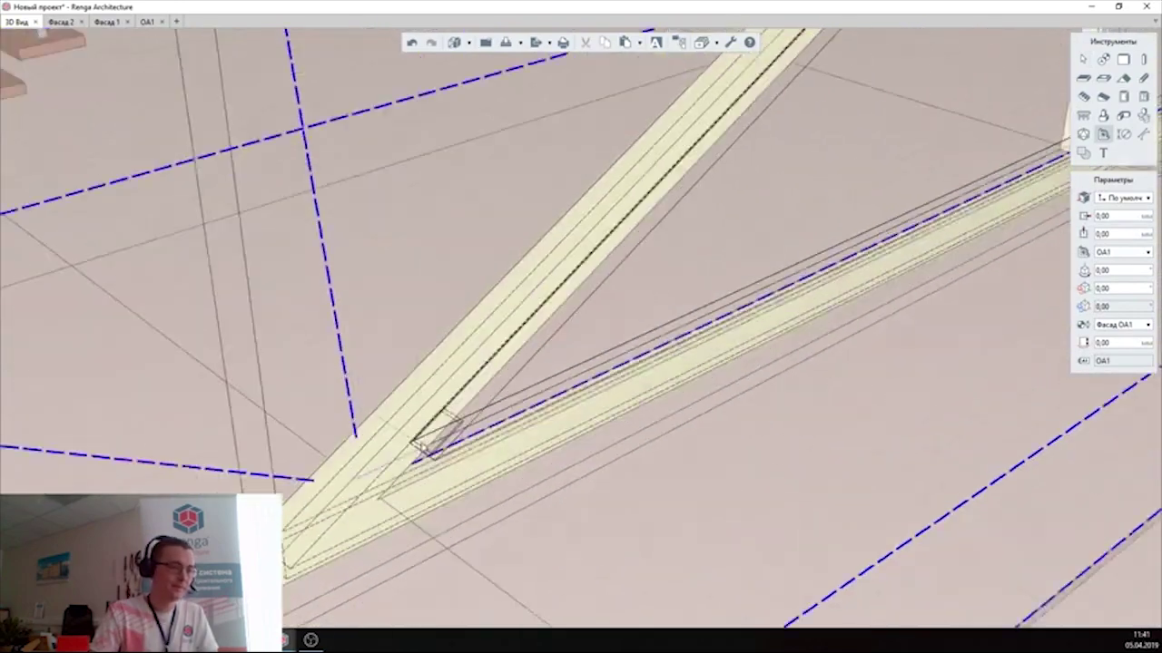
pyautogui.scroll(-5, 524, 332)
pyautogui.press('Escape')
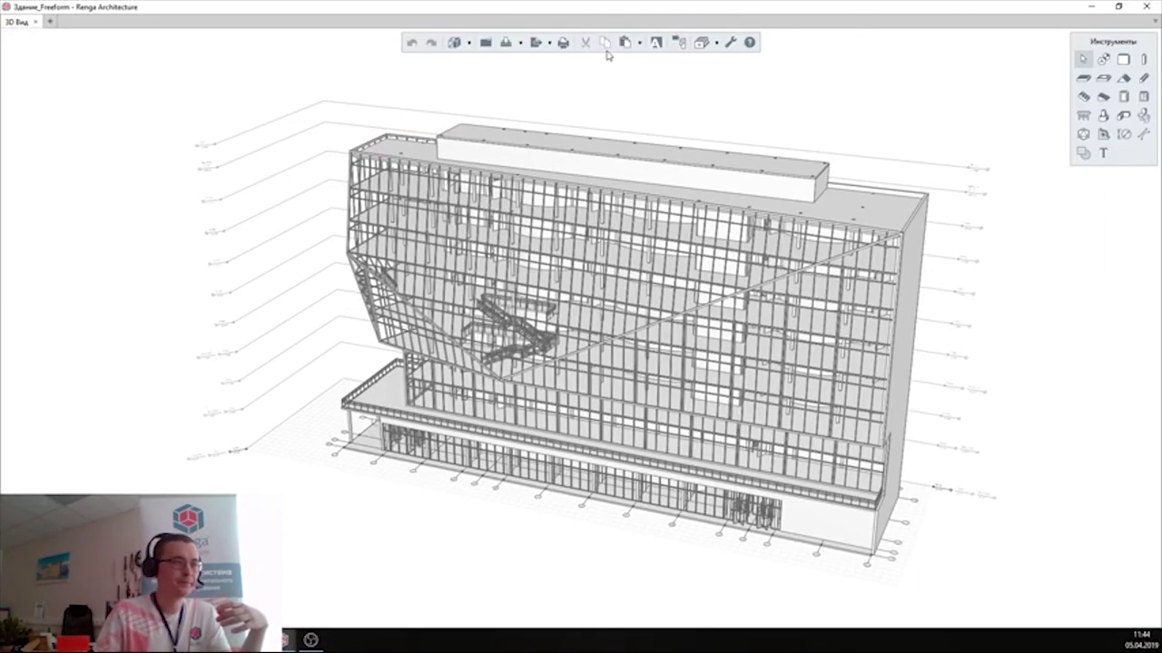
# Show the finished building in colour and isolate a single facade panel.
pyautogui.click(478, 89)
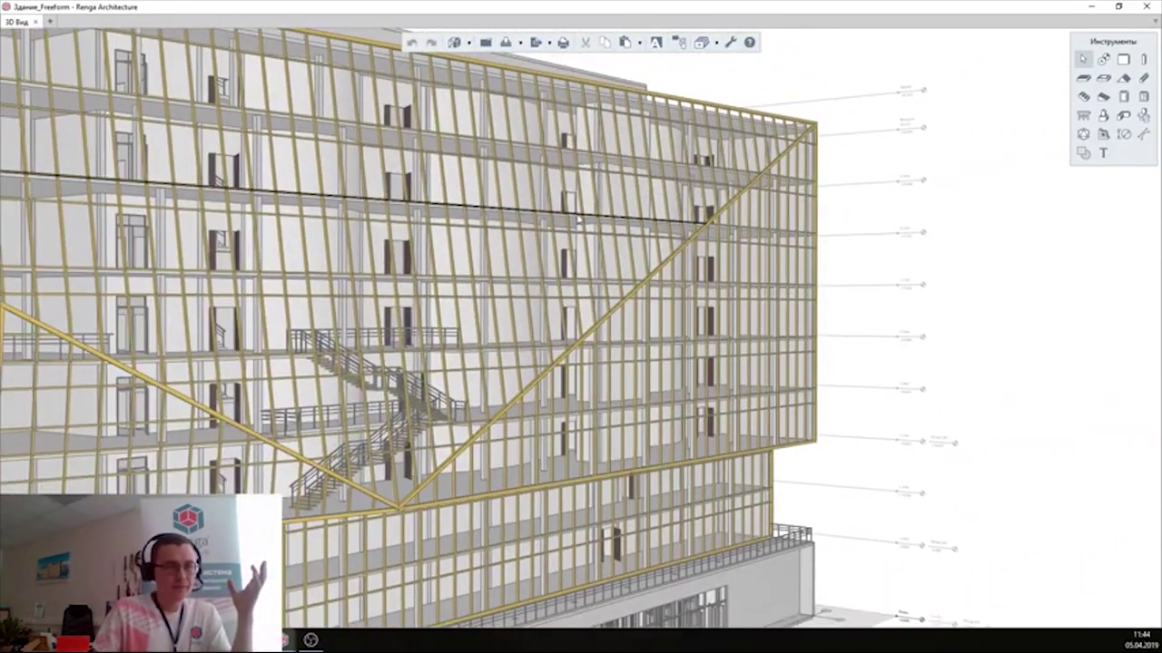
pyautogui.click(608, 193)
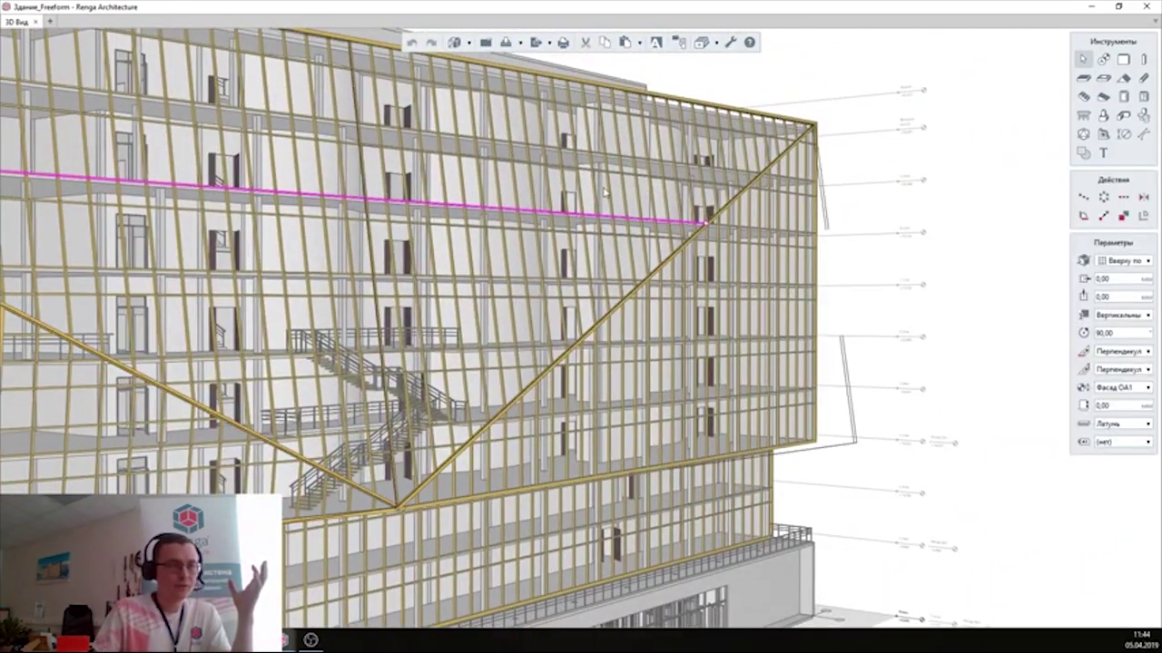
pyautogui.scroll(-5, 771, 275)
pyautogui.scroll(5, 656, 262)
pyautogui.rightClick(655, 261)
pyautogui.click(690, 300)
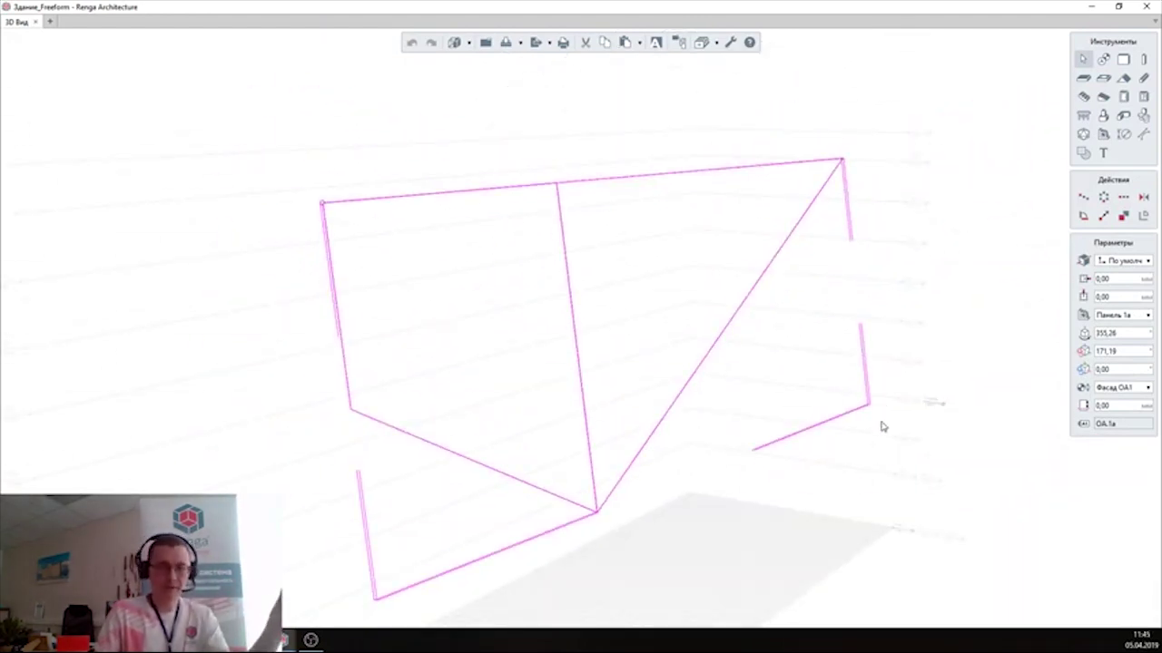
# Bring back the whole building model with Show all.
pyautogui.click(1008, 444)
pyautogui.scroll(5, 801, 442)
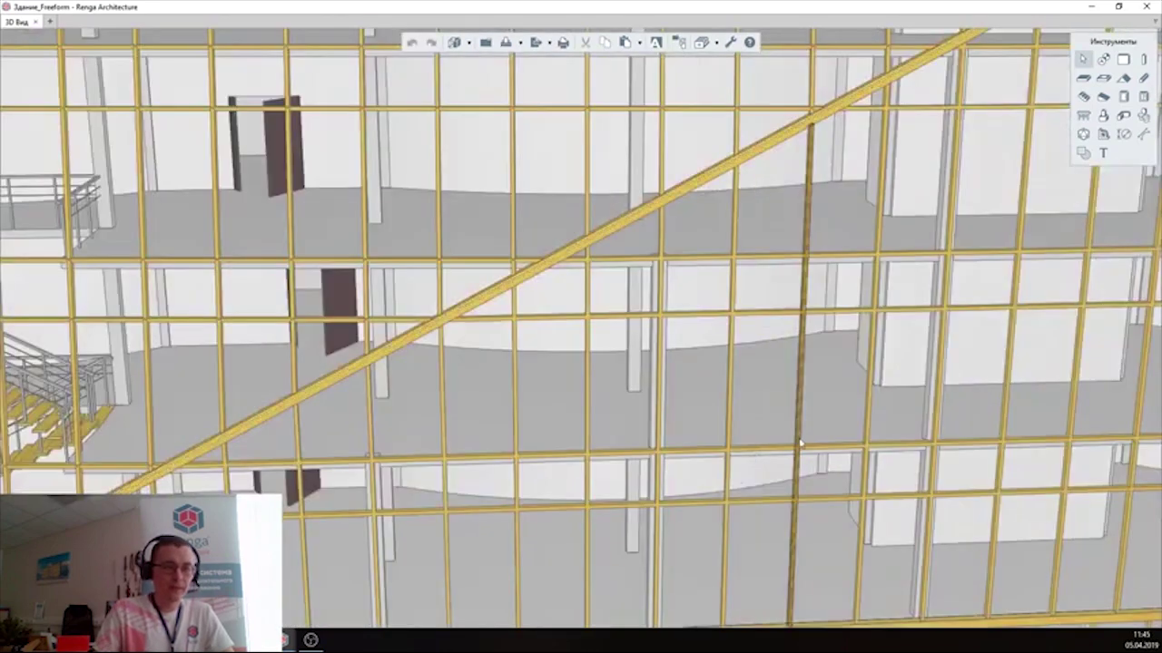
pyautogui.scroll(-5, 802, 442)
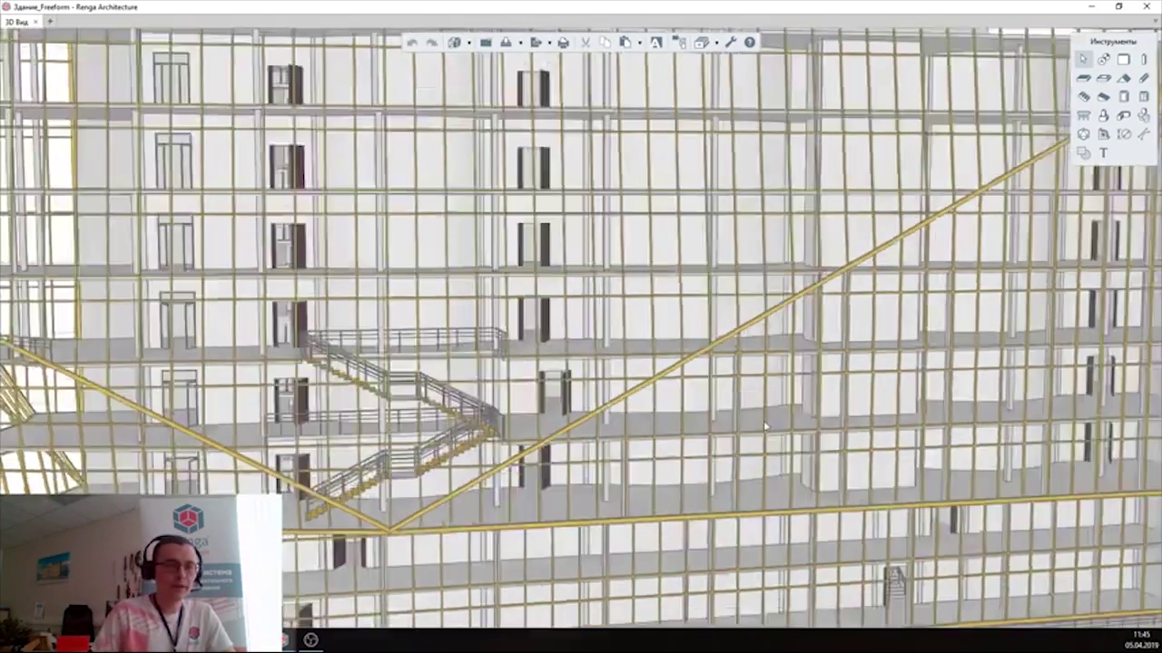
pyautogui.scroll(5, 717, 525)
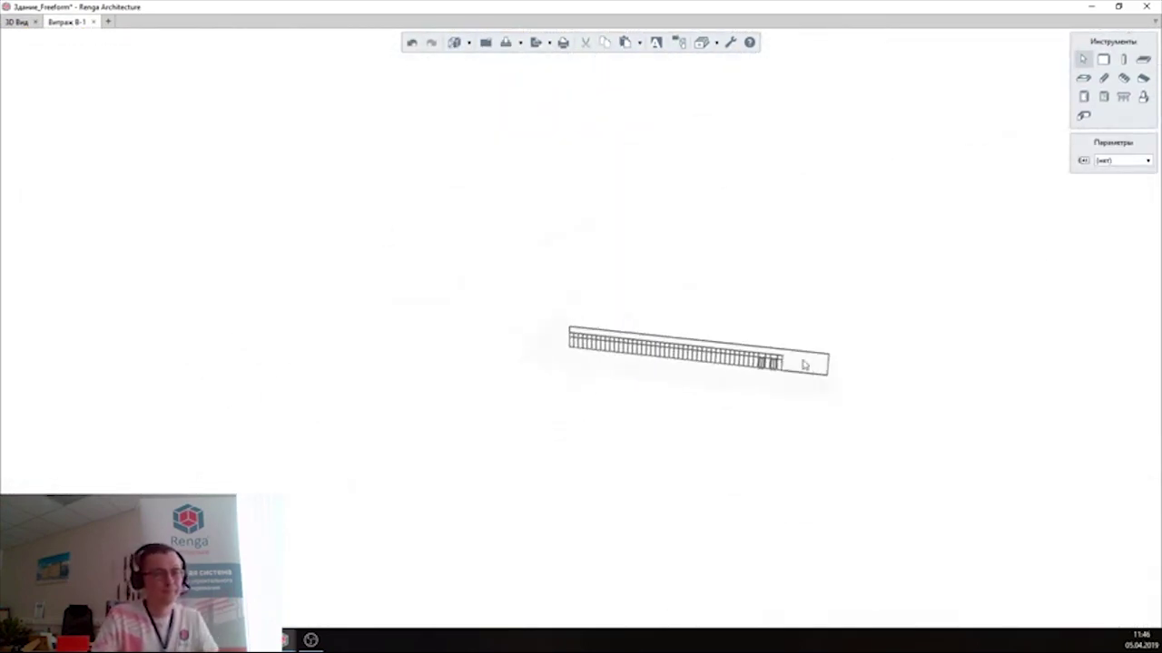
# Delete the unfinished wall above the doors.
pyautogui.scroll(5, 923, 402)
pyautogui.scroll(3, 630, 383)
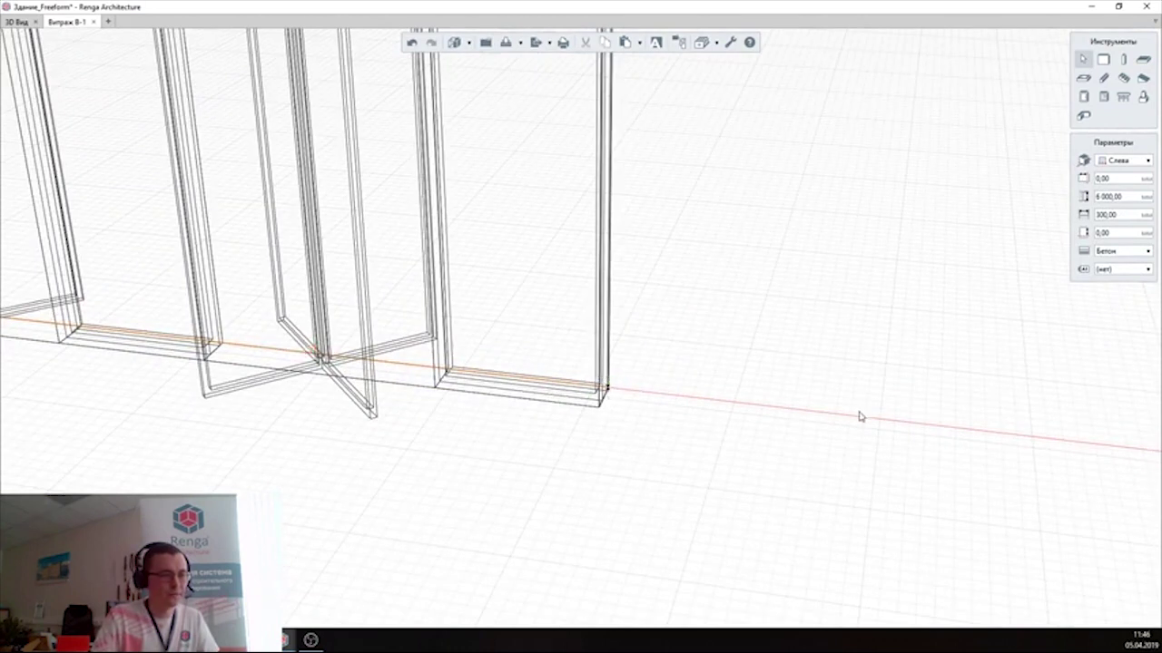
pyautogui.scroll(-5, 843, 394)
pyautogui.scroll(5, 752, 370)
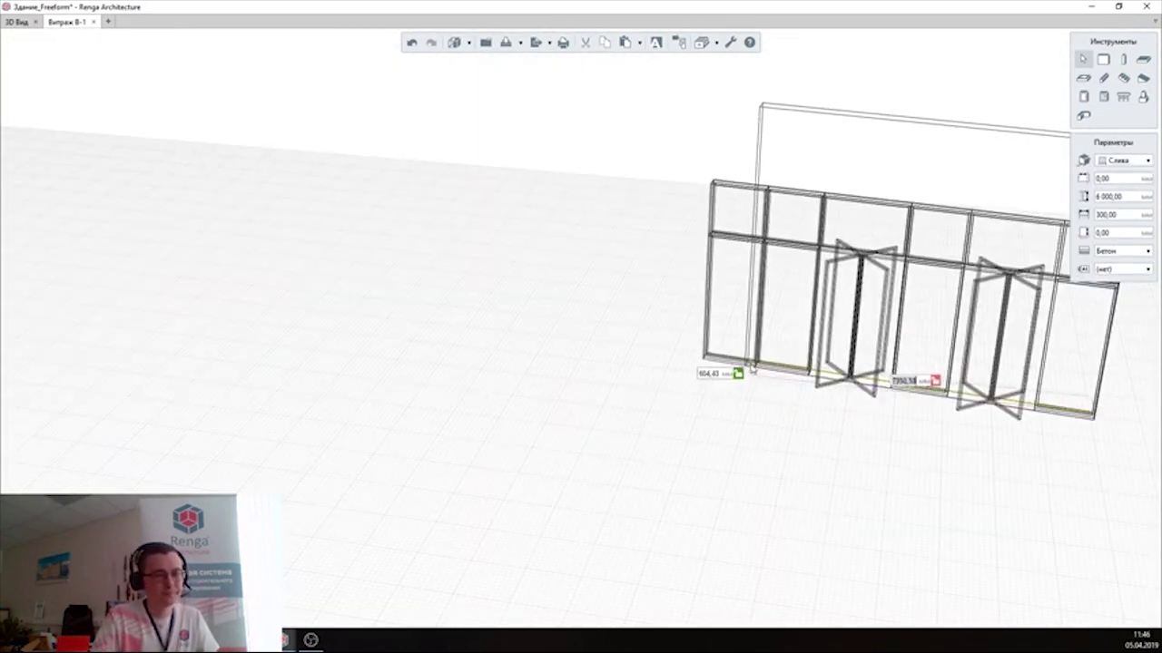
pyautogui.click(751, 369)
pyautogui.moveTo(751, 369); pyautogui.dragTo(913, 435, button='middle')
pyautogui.click(1141, 258)
pyautogui.write('3000')
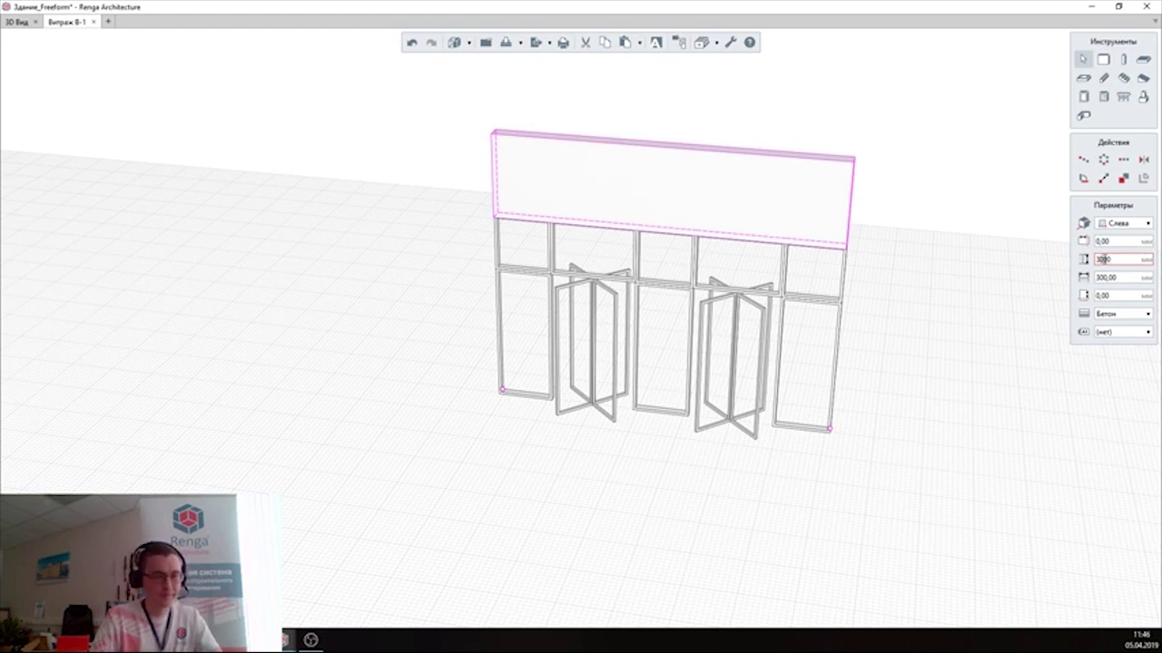
pyautogui.press('Escape')
# Replace the left revolving door of the curtain wall with a plain door.
pyautogui.moveTo(638, 505); pyautogui.dragTo(664, 350, button='middle')
pyautogui.click(664, 350)
pyautogui.scroll(3, 635, 419)
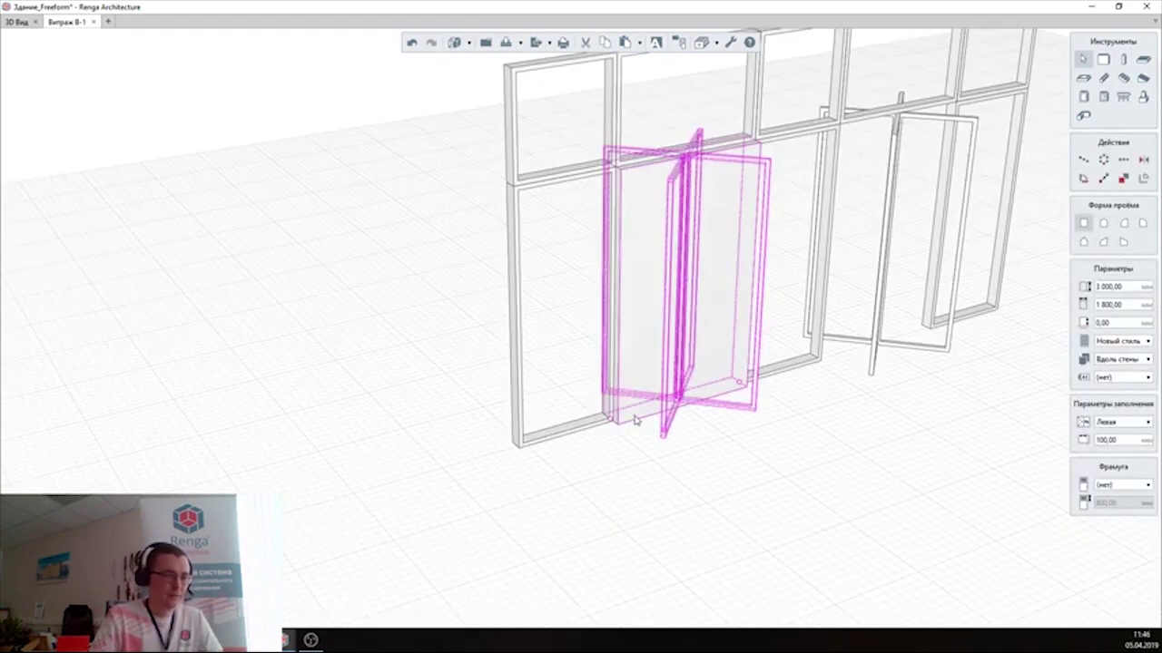
pyautogui.scroll(-3, 636, 419)
pyautogui.click(775, 441)
pyautogui.moveTo(775, 441); pyautogui.dragTo(751, 416, button='middle')
pyautogui.scroll(3, 752, 415)
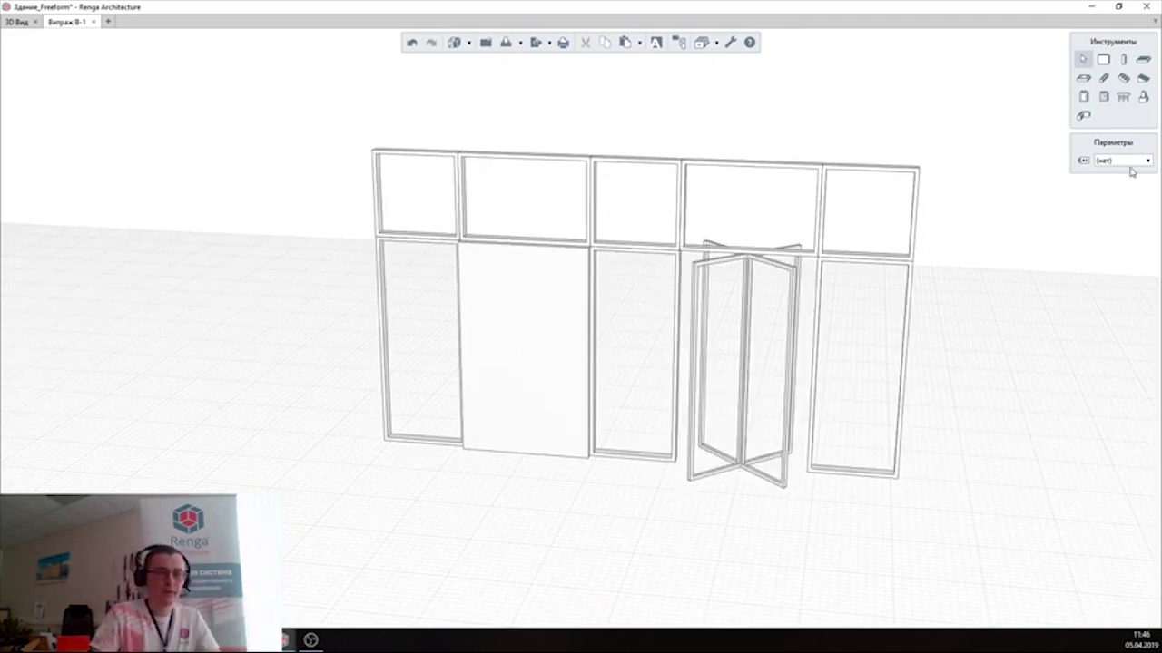
# In 3D Вид, place the Витраж В-1 curtain wall beside the building and select it.
pyautogui.click(18, 21)
pyautogui.scroll(-3, 779, 354)
pyautogui.click(1103, 133)
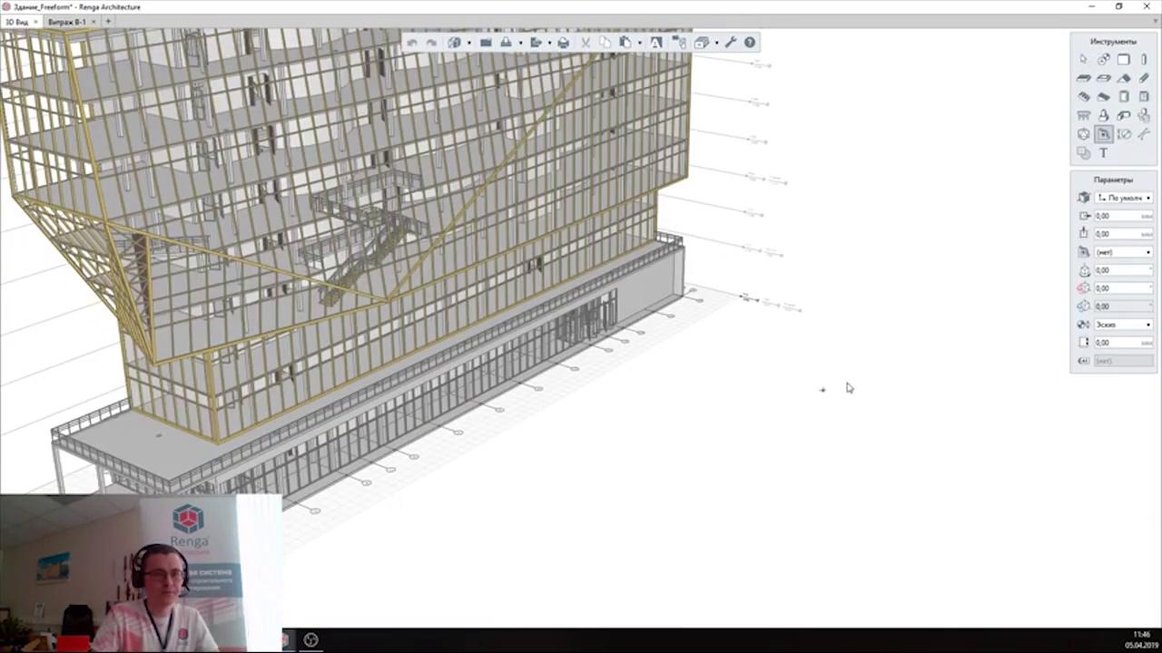
pyautogui.click(1123, 252)
pyautogui.scroll(-3, 1071, 341)
pyautogui.click(1071, 348)
pyautogui.click(739, 350)
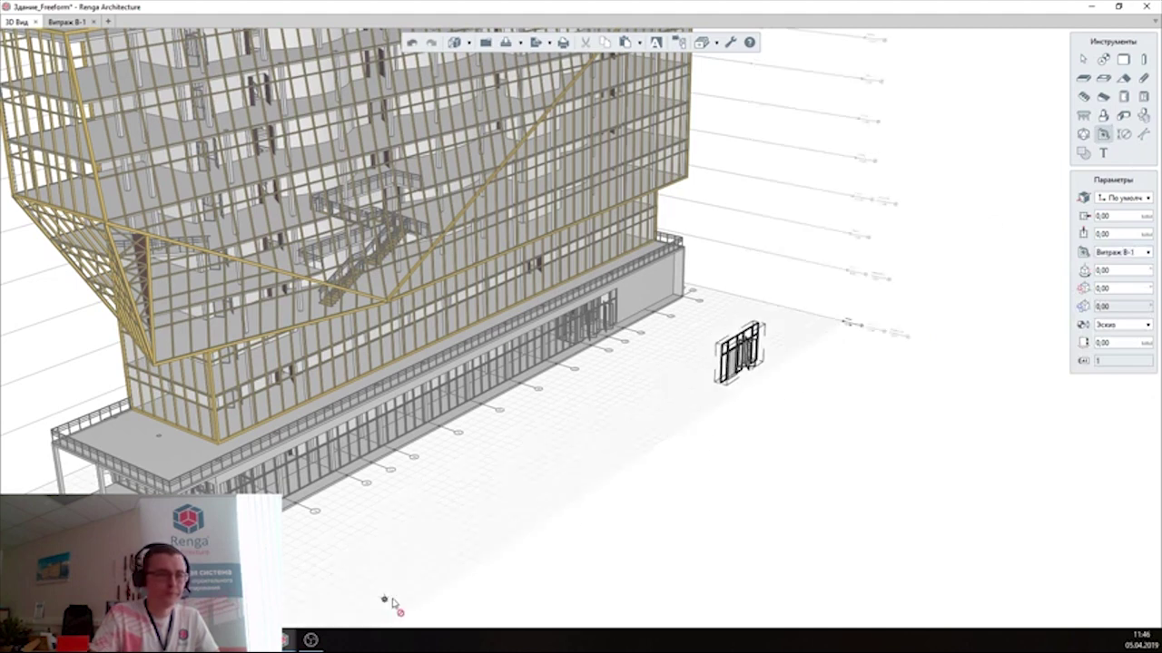
pyautogui.press('Escape')
pyautogui.scroll(2, 737, 345)
pyautogui.scroll(4, 732, 342)
pyautogui.click(731, 343)
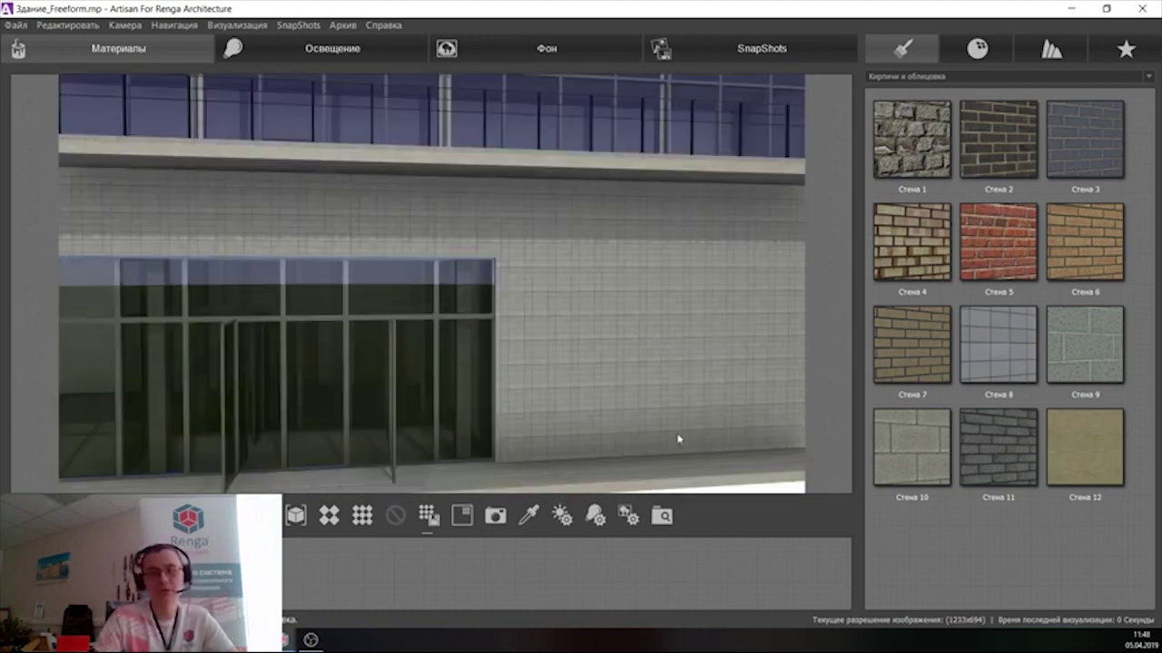
# Apply the Стена 8 tile finish to the facade wall and a glass material to the glazing.
pyautogui.moveTo(1001, 351); pyautogui.dragTo(895, 375)
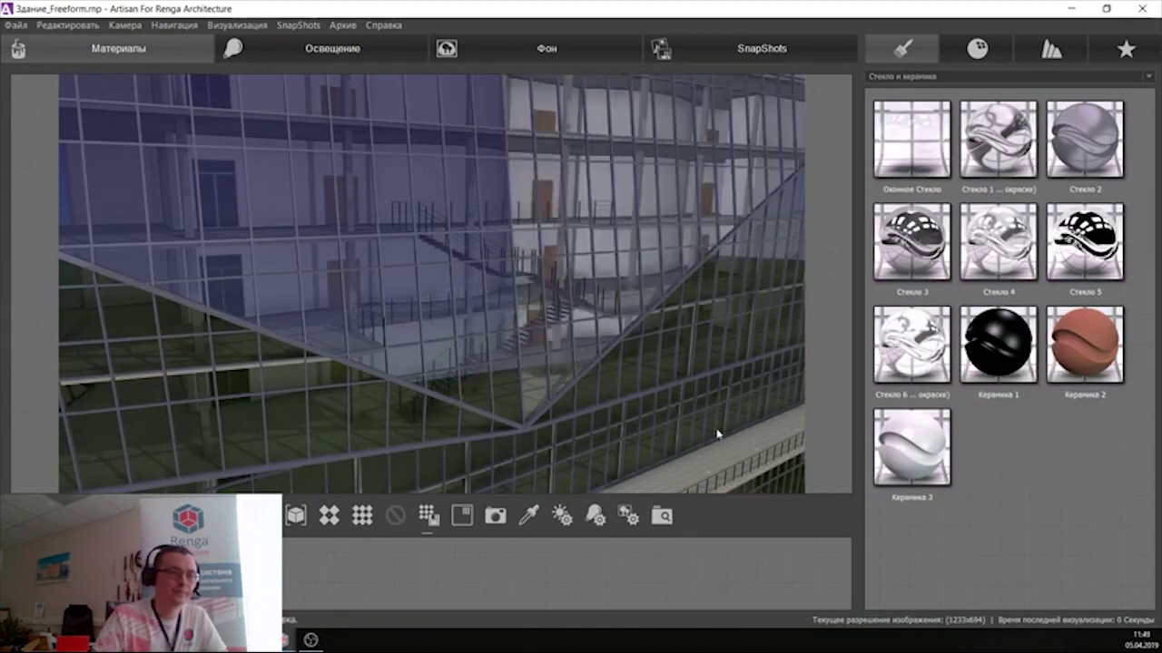
pyautogui.moveTo(748, 250); pyautogui.dragTo(557, 252)
# Apply Стекло 3 to the remaining lower and upper glazed areas.
pyautogui.moveTo(911, 240); pyautogui.dragTo(581, 417)
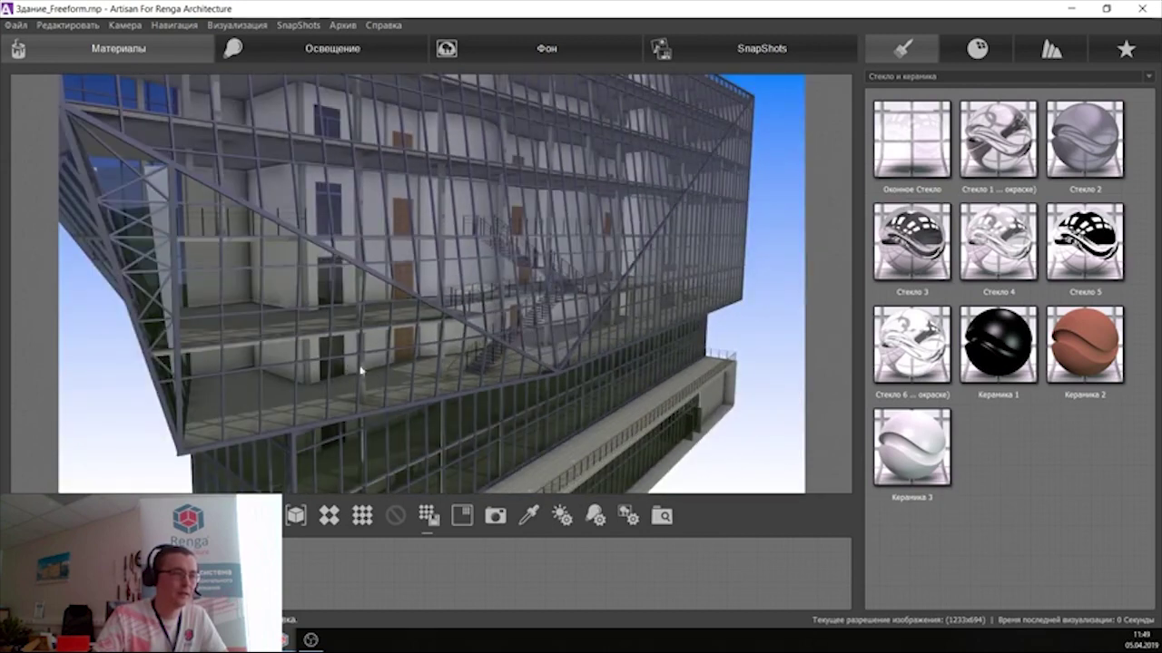
pyautogui.moveTo(911, 240); pyautogui.dragTo(606, 327)
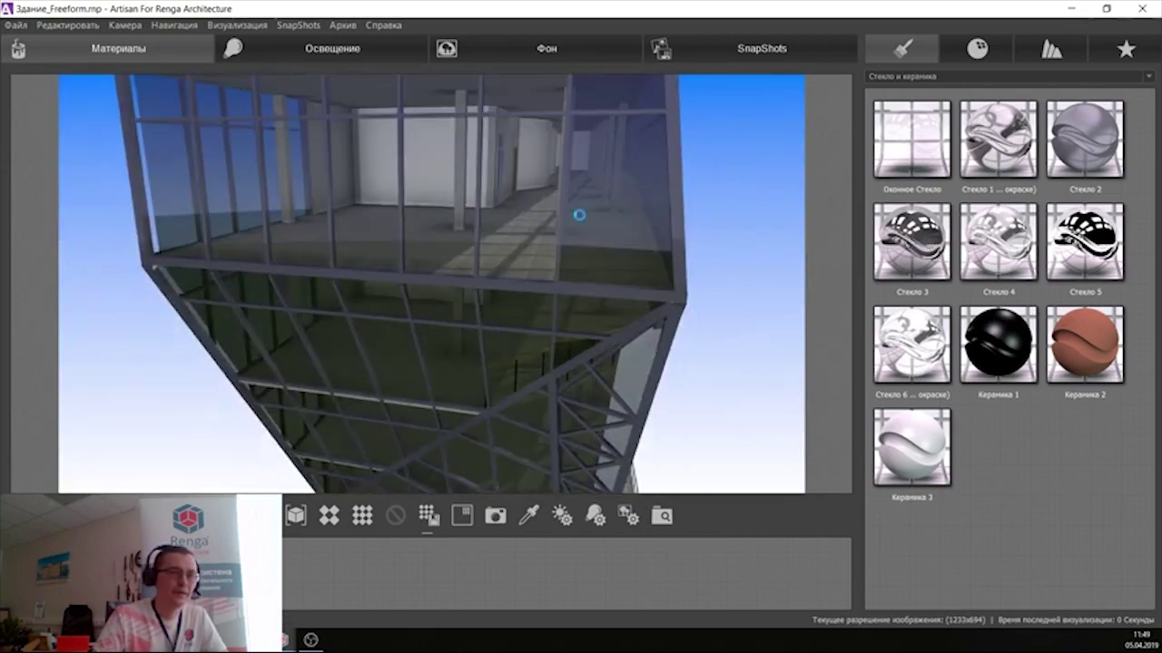
pyautogui.moveTo(912, 240); pyautogui.dragTo(536, 420)
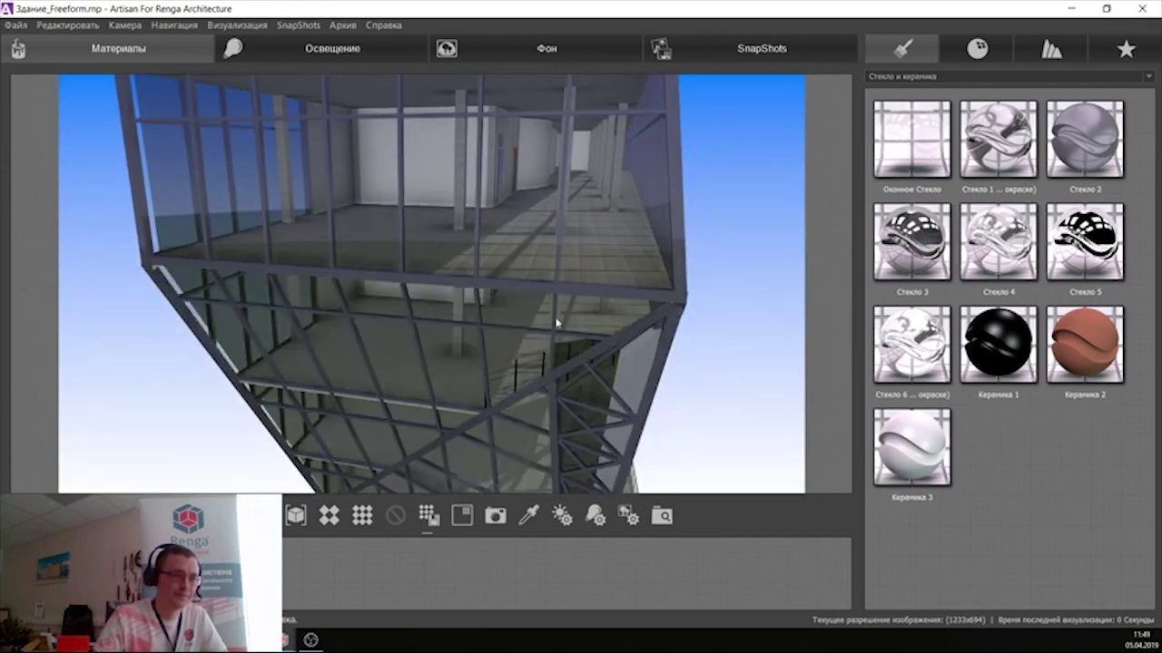
pyautogui.moveTo(911, 241); pyautogui.dragTo(608, 254)
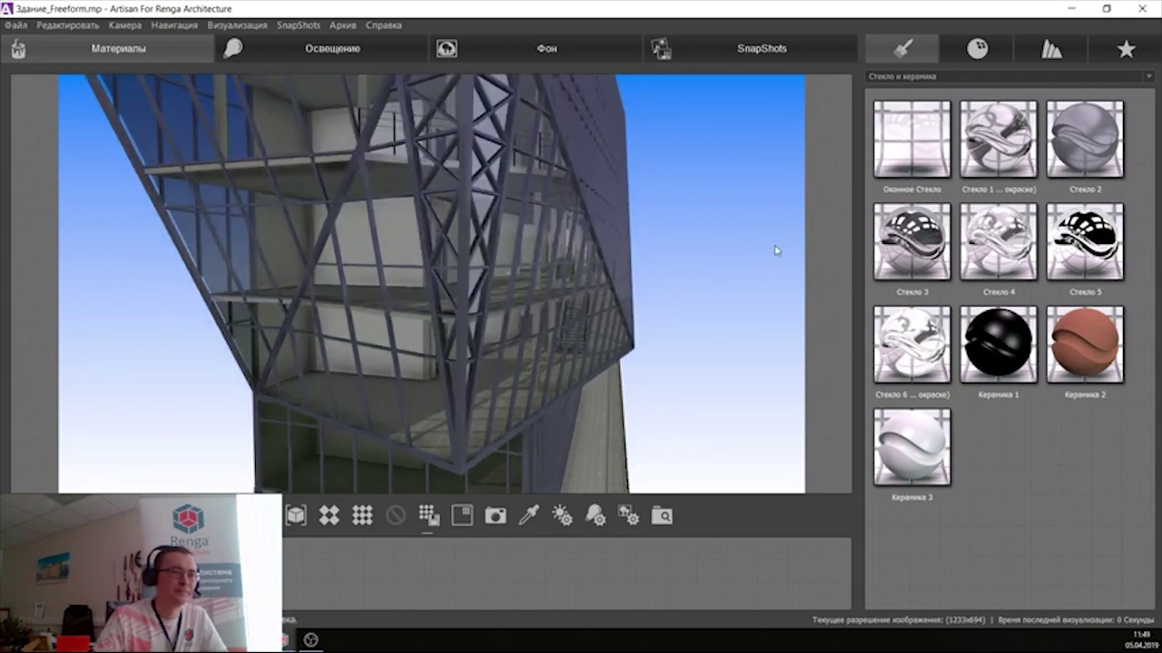
pyautogui.moveTo(911, 241)
pyautogui.mouseDown()
pyautogui.moveTo(532, 145)
pyautogui.moveTo(587, 187)
pyautogui.mouseUp()
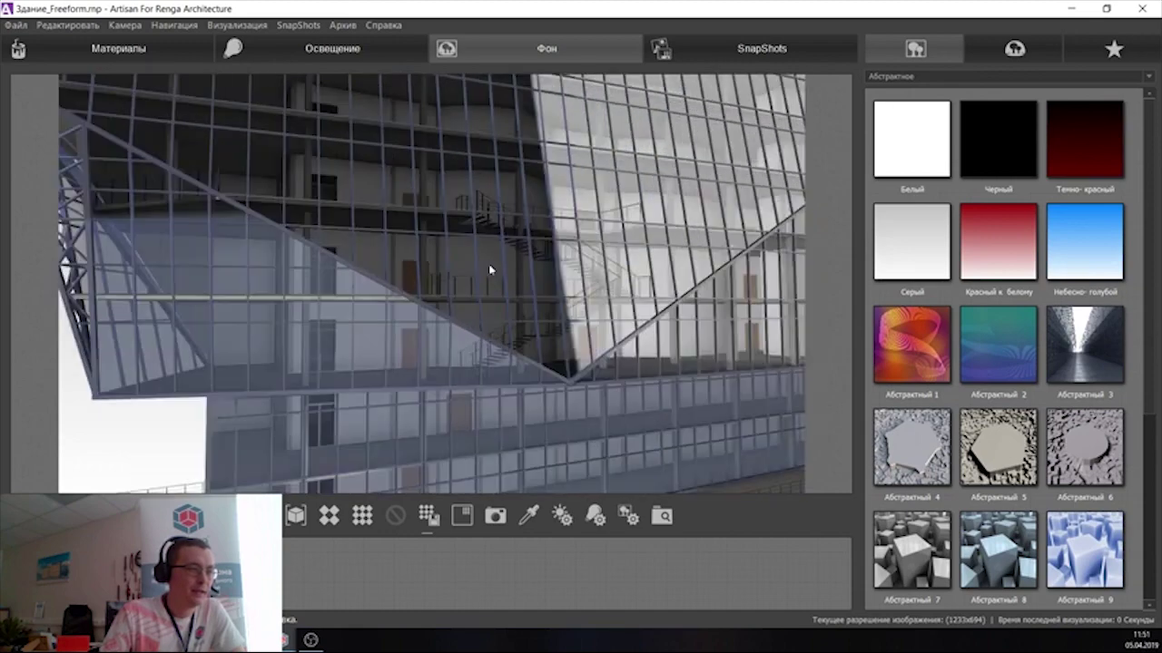
# Hide two of the outer glazing panels via Геометрия.
pyautogui.rightClick(488, 265)
pyautogui.click(676, 340)
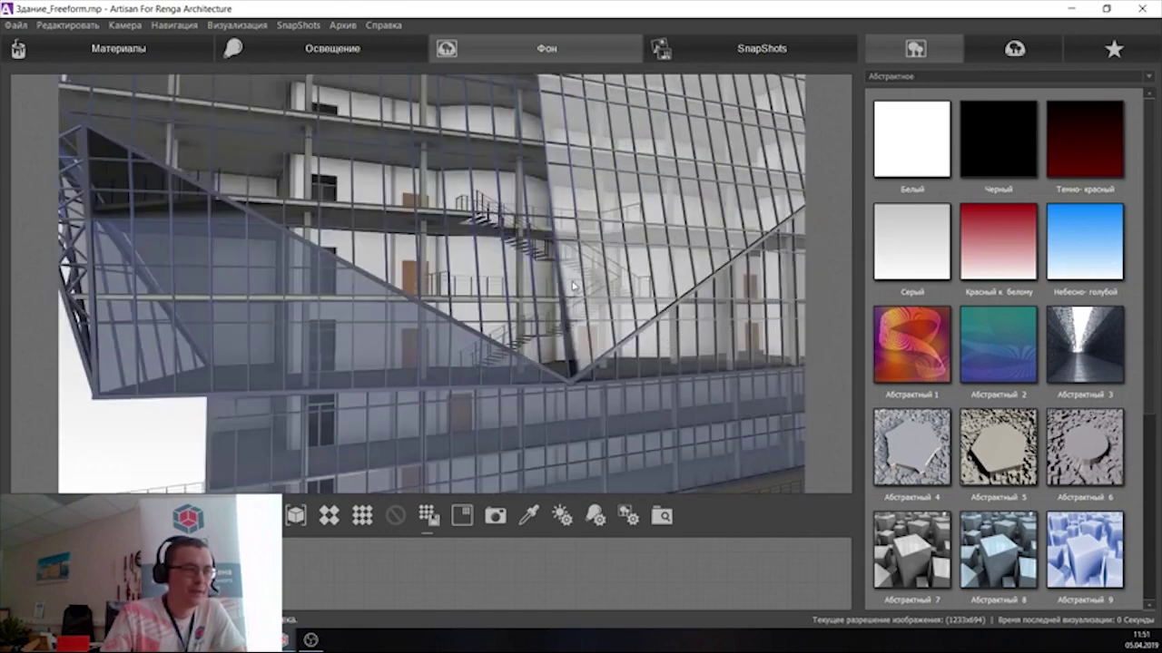
pyautogui.rightClick(566, 275)
pyautogui.click(767, 356)
# Zoom into the atrium and apply a yellow Стеклянная отделка glass to the staircase.
pyautogui.scroll(3, 691, 211)
pyautogui.scroll(3, 658, 265)
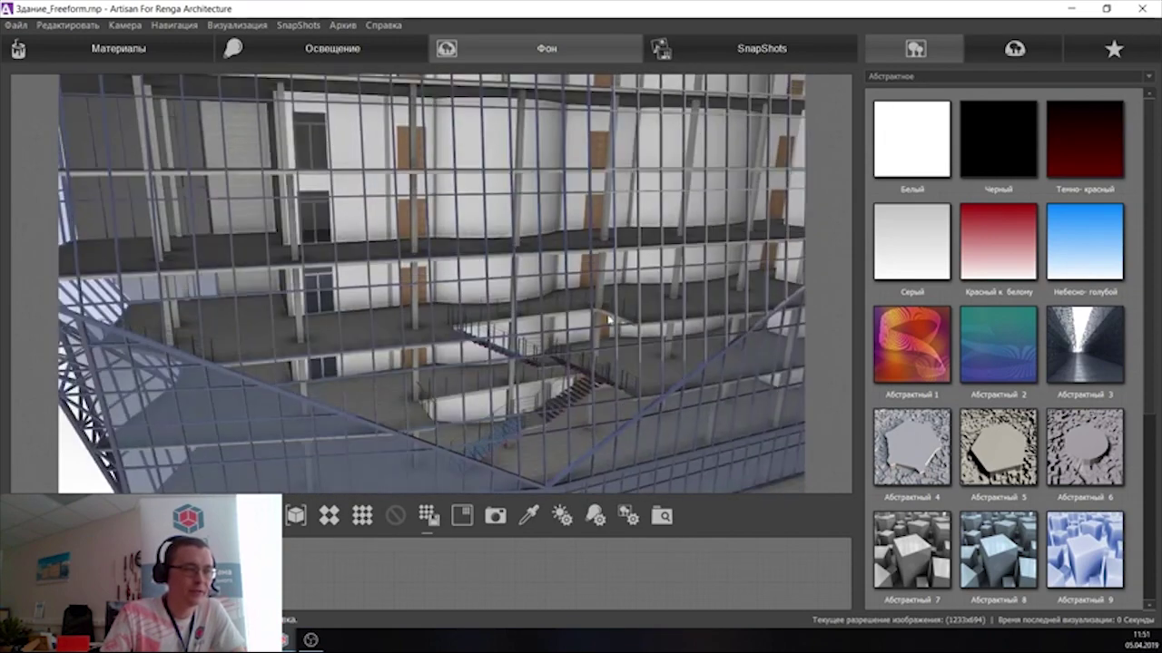
pyautogui.scroll(3, 627, 320)
pyautogui.scroll(3, 590, 376)
pyautogui.scroll(3, 560, 431)
pyautogui.scroll(3, 479, 291)
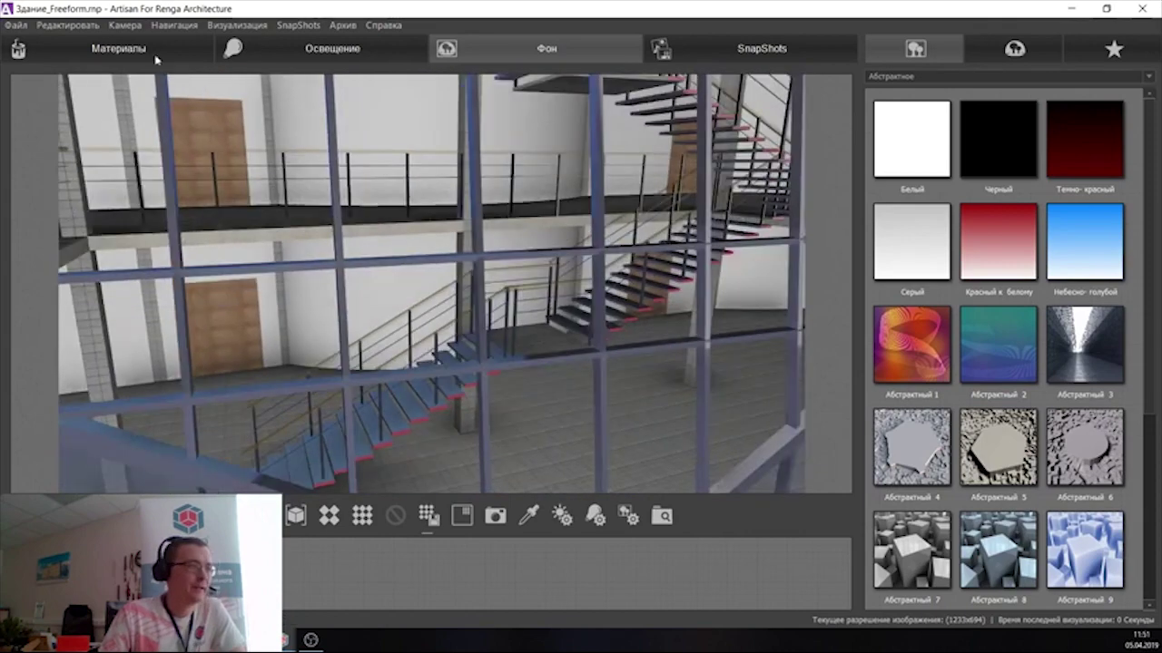
pyautogui.click(717, 257)
pyautogui.moveTo(997, 241); pyautogui.dragTo(425, 396)
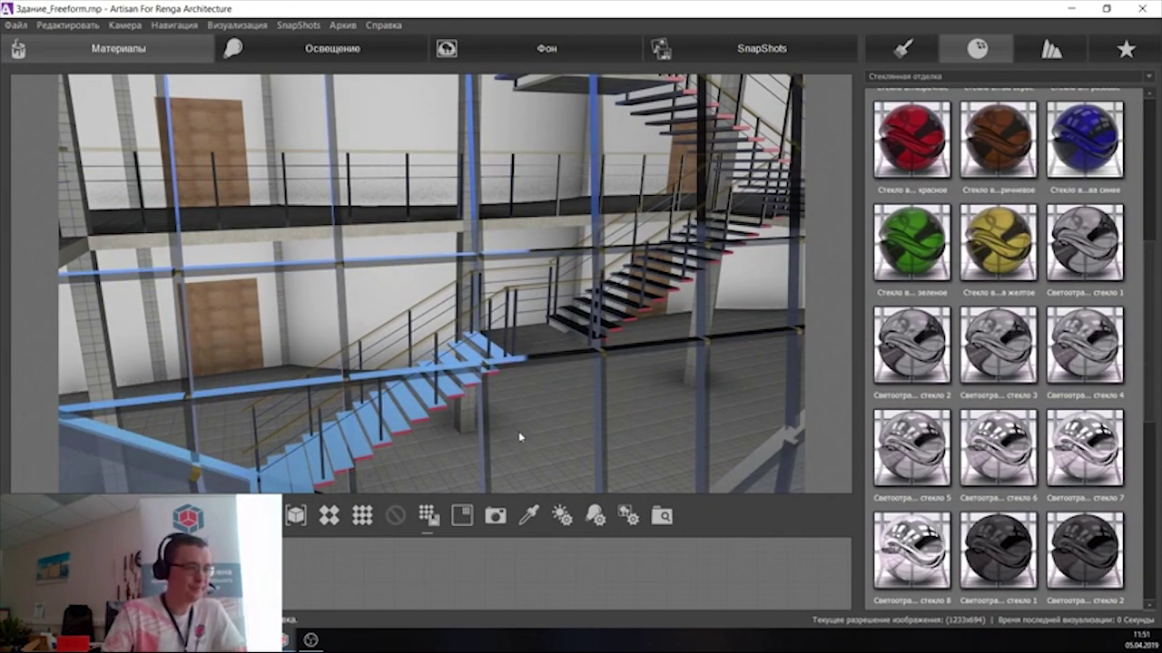
pyautogui.scroll(-3, 518, 437)
pyautogui.scroll(-5, 518, 437)
pyautogui.scroll(-2, 595, 271)
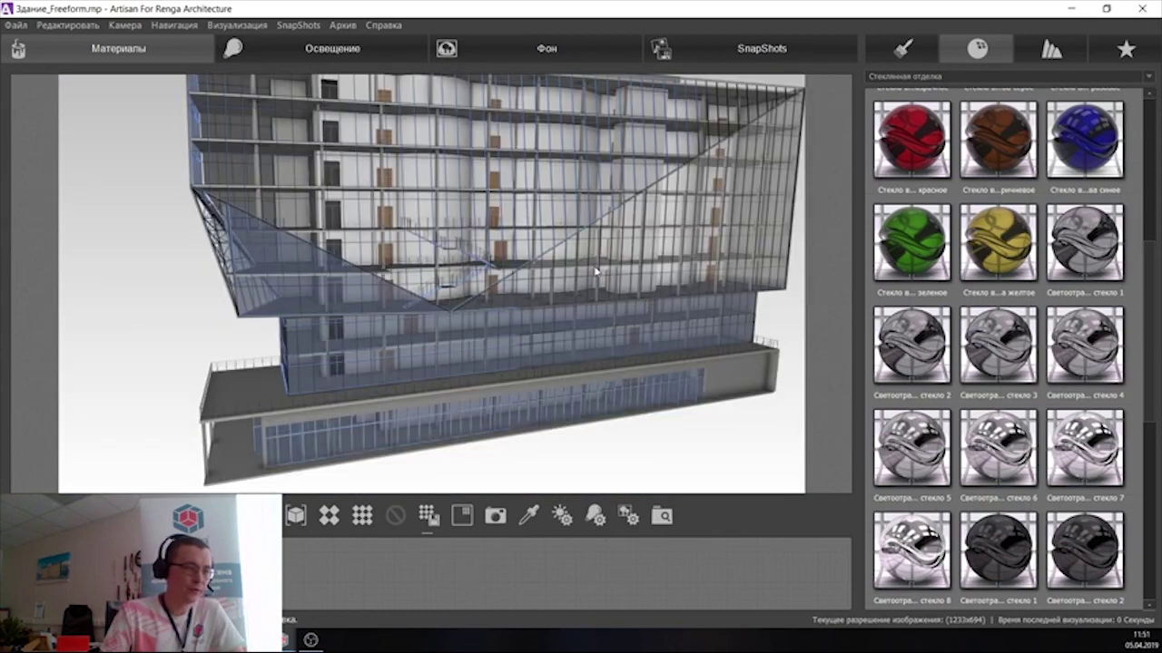
pyautogui.scroll(-2, 596, 271)
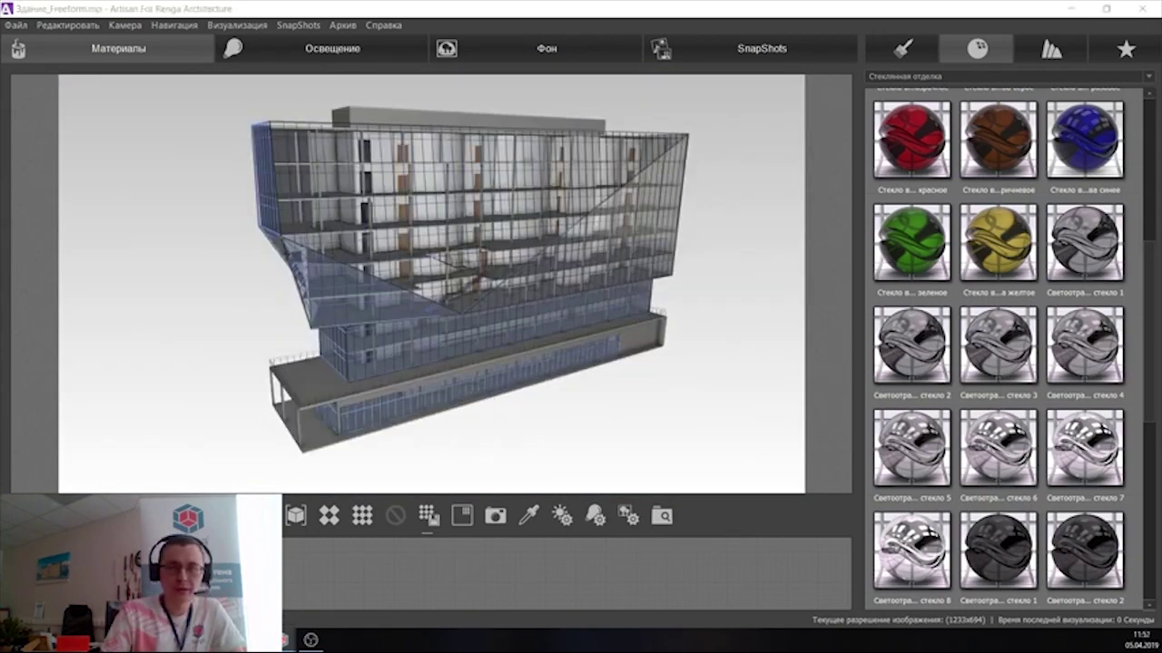
# Enable Падающая тень in the lighting settings, then check the light position dialog.
pyautogui.click(594, 515)
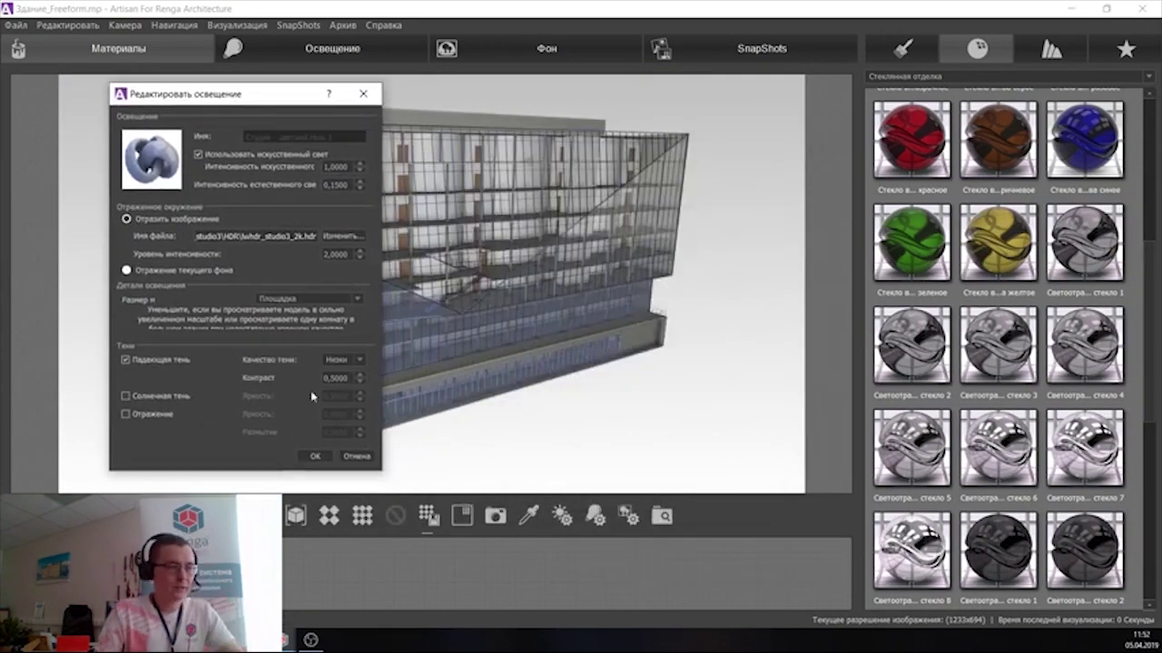
pyautogui.click(314, 457)
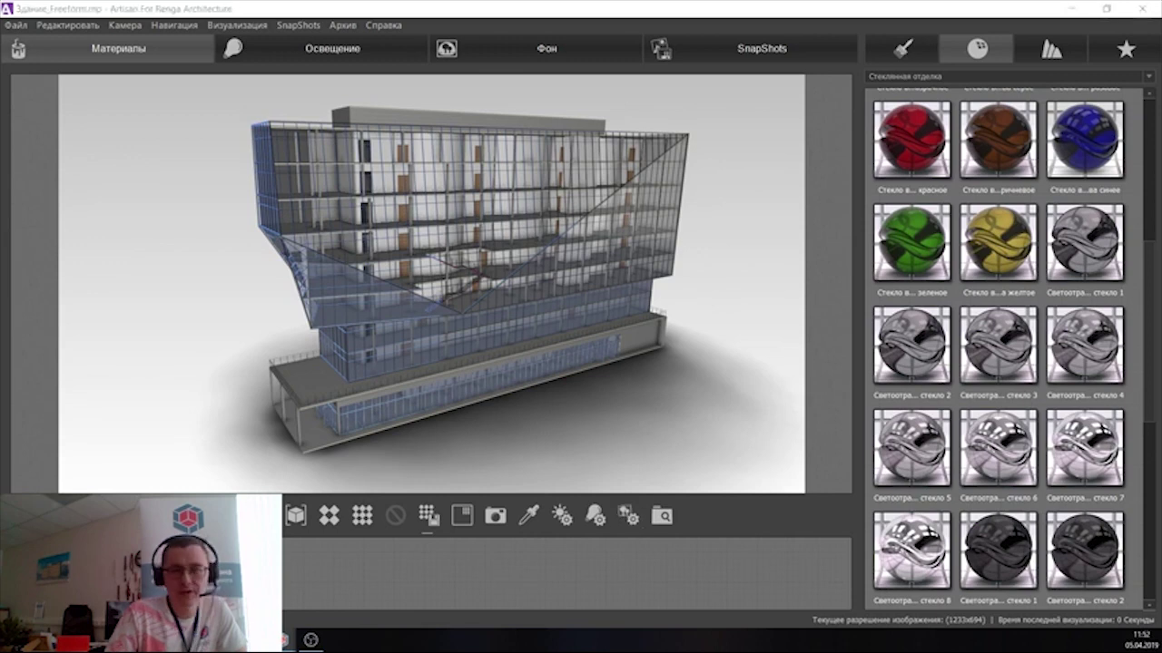
pyautogui.click(562, 515)
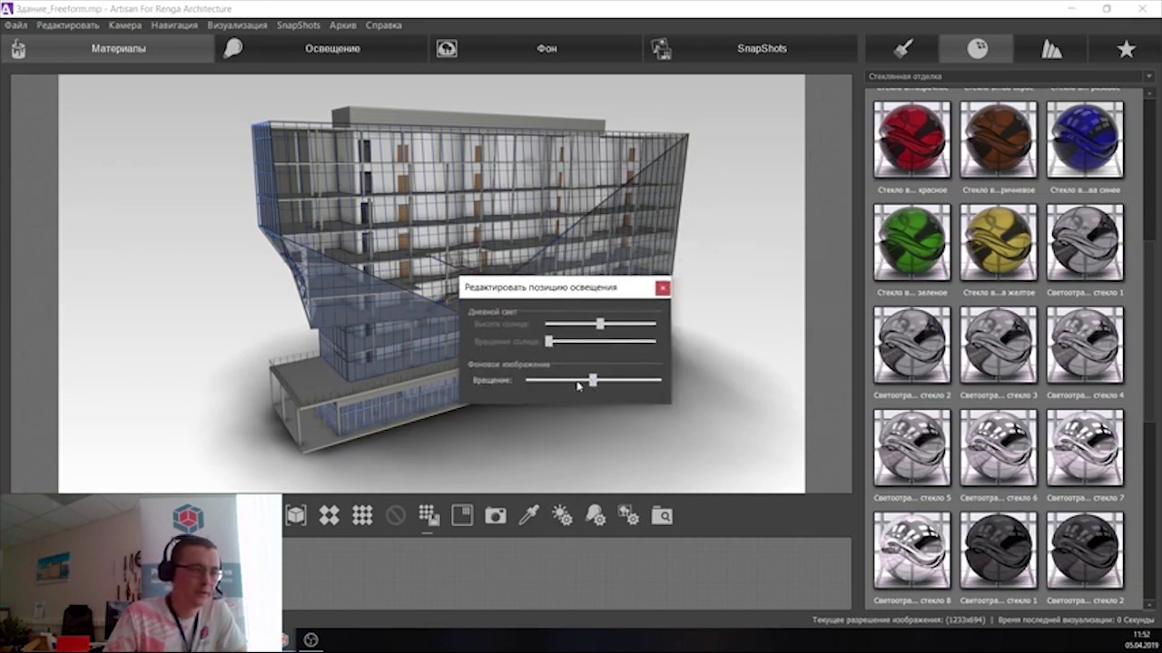
pyautogui.click(662, 289)
# Apply an outdoor grassy landscape preset from Естественное освещение.
pyautogui.click(332, 48)
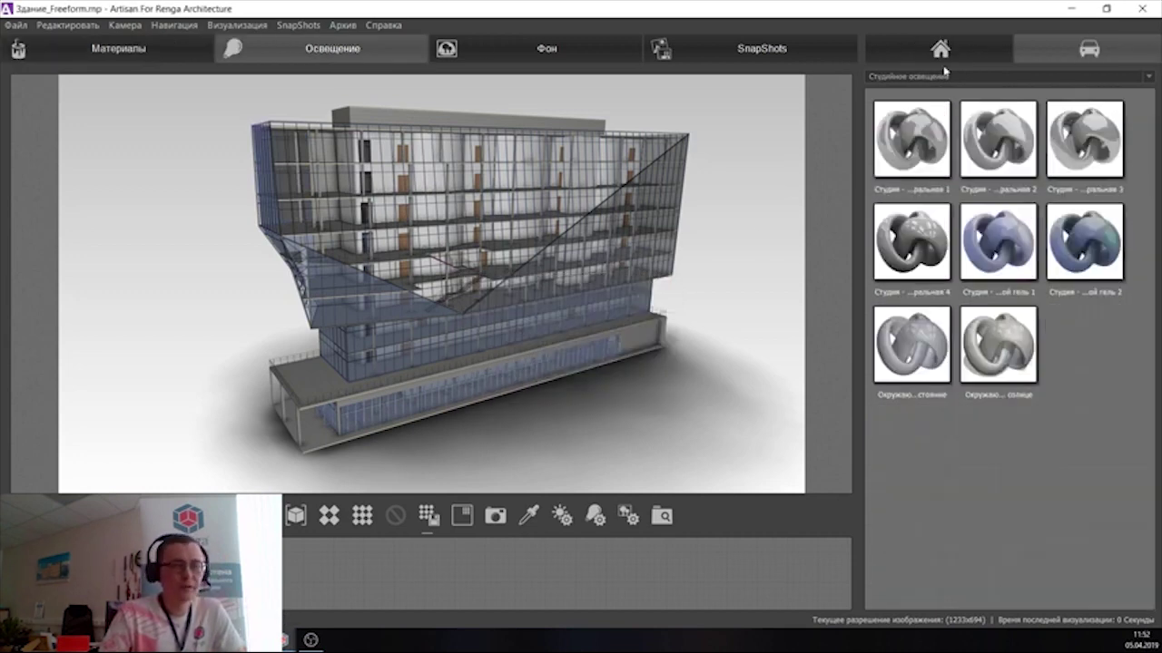
pyautogui.click(944, 77)
pyautogui.click(935, 98)
pyautogui.click(922, 78)
pyautogui.click(958, 98)
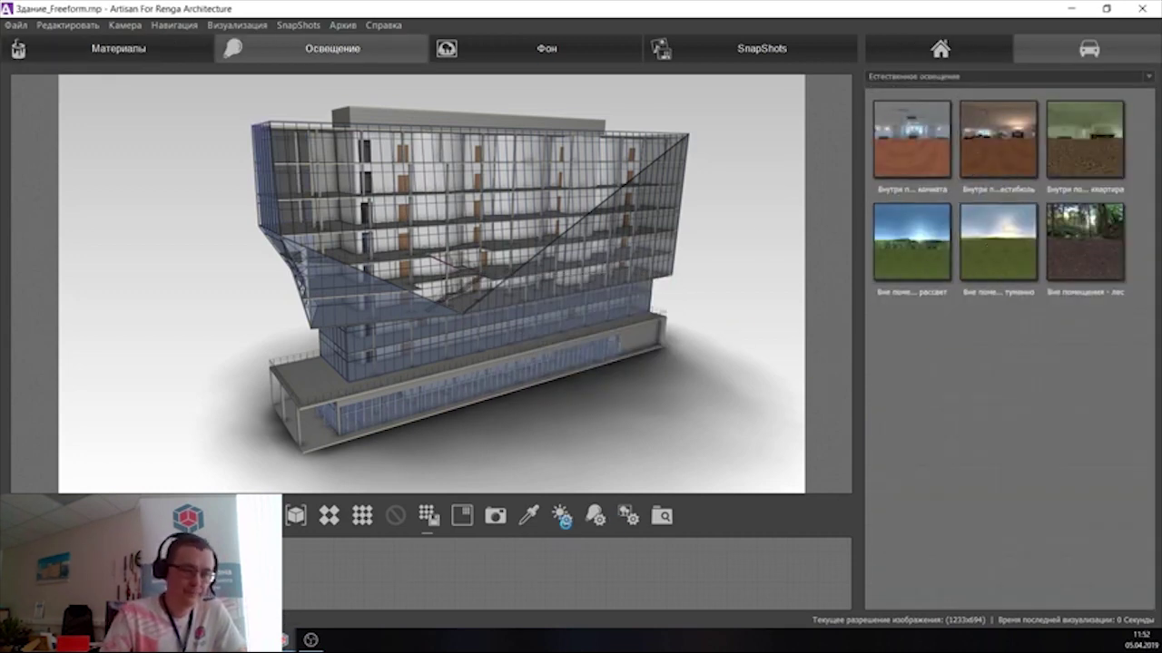
pyautogui.click(563, 516)
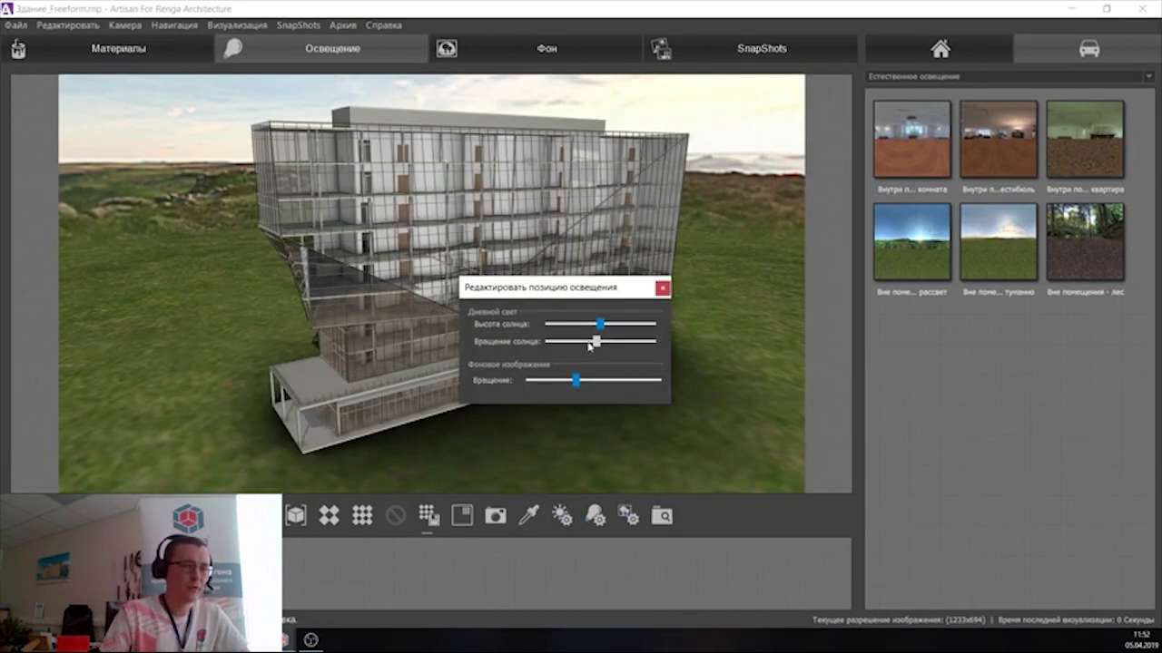
# Rotate the sun and background landscape, orbit to a new viewpoint, and start Камера > Анимация.
pyautogui.moveTo(590, 345); pyautogui.dragTo(608, 339)
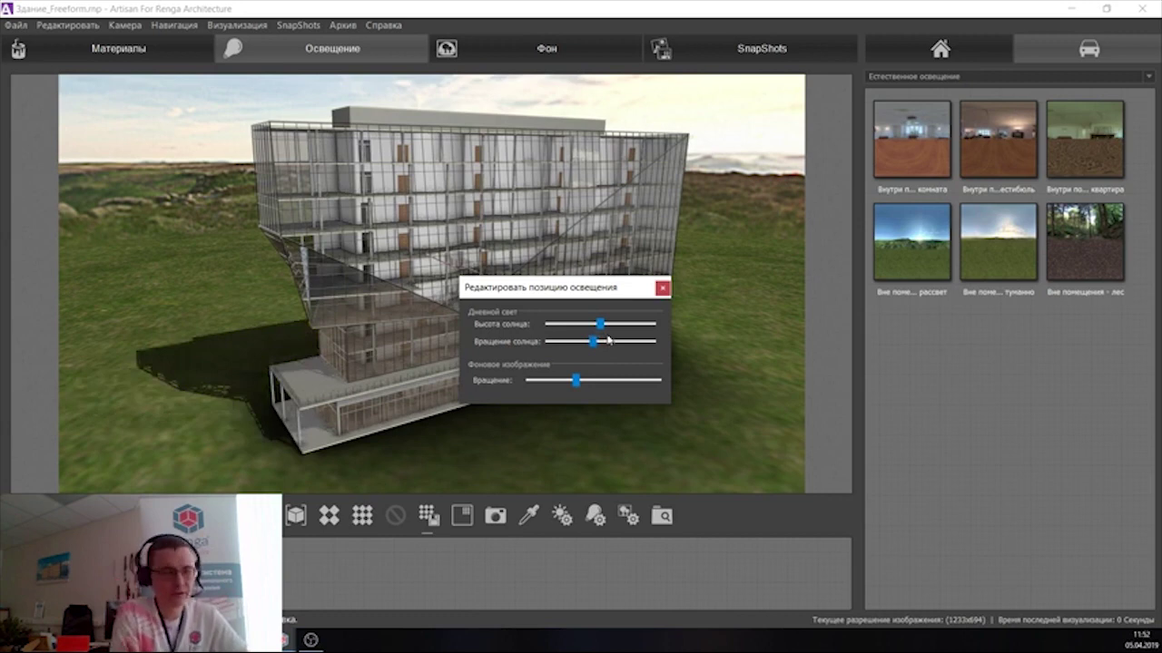
pyautogui.moveTo(576, 379); pyautogui.dragTo(585, 380)
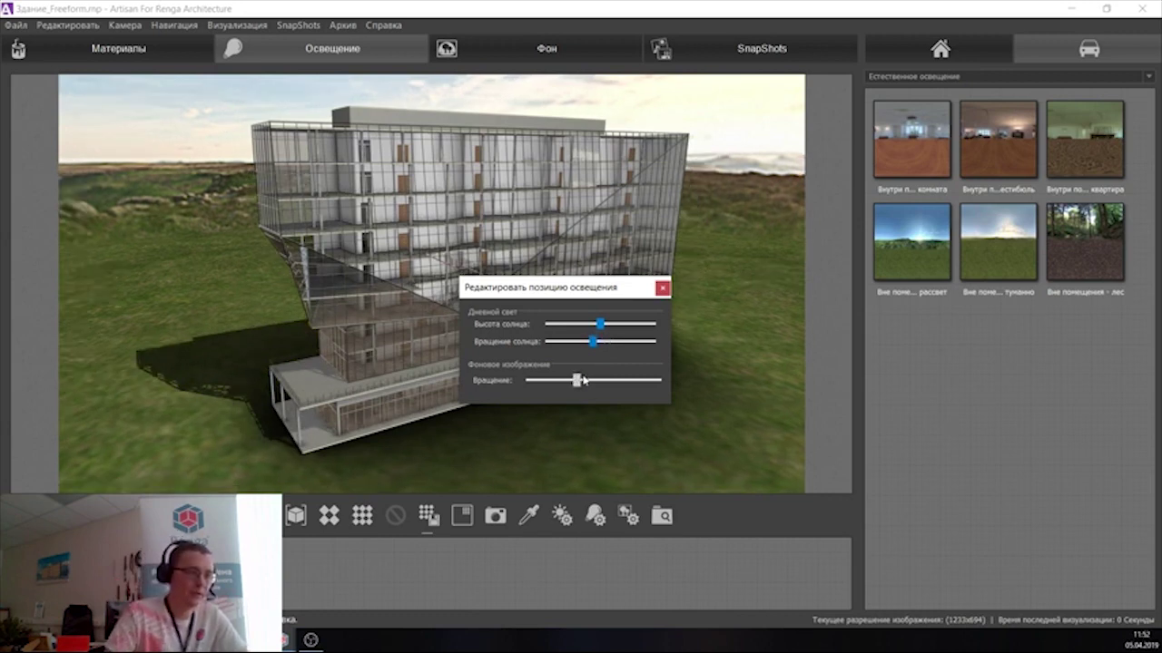
pyautogui.click(663, 288)
pyautogui.moveTo(742, 364)
pyautogui.mouseDown()
pyautogui.moveTo(627, 321)
pyautogui.moveTo(565, 345)
pyautogui.moveTo(483, 319)
pyautogui.moveTo(497, 326)
pyautogui.moveTo(354, 177)
pyautogui.mouseUp()
pyautogui.click(133, 26)
pyautogui.click(263, 106)
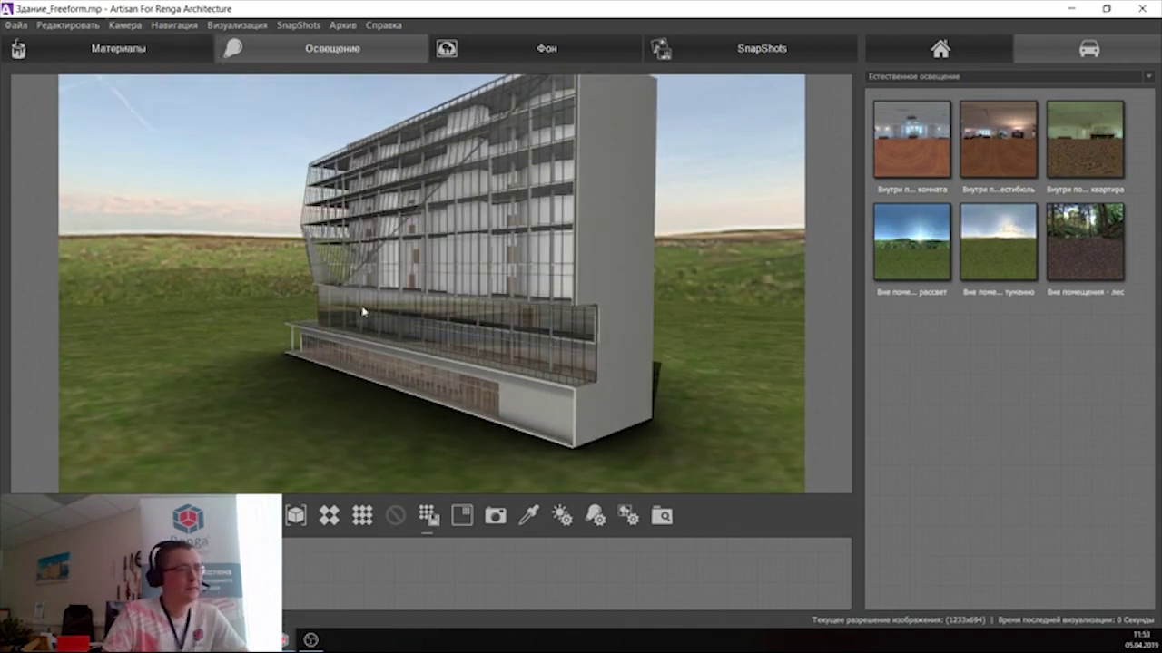